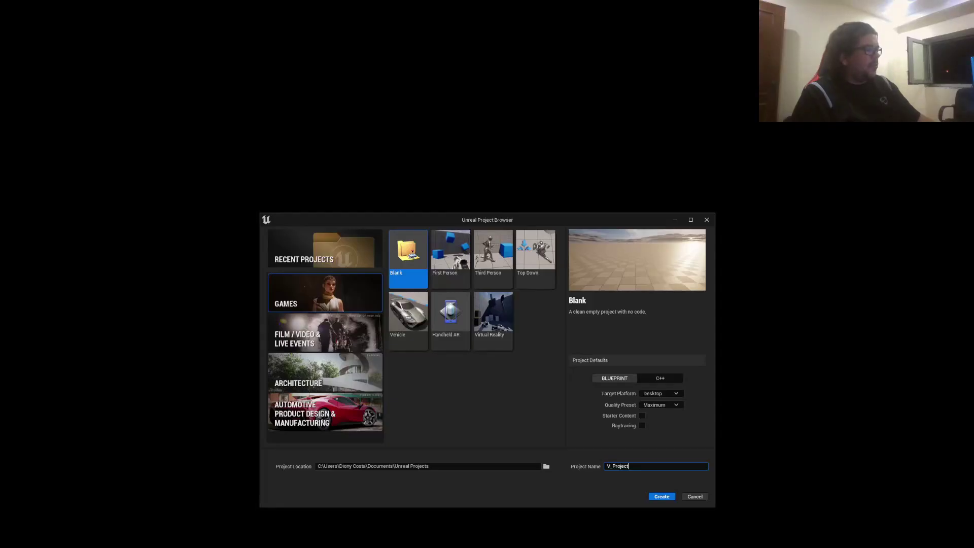
# Create the blank V_Project and bring up Project Settings at the Engine – Input page.
pyautogui.click(662, 497)
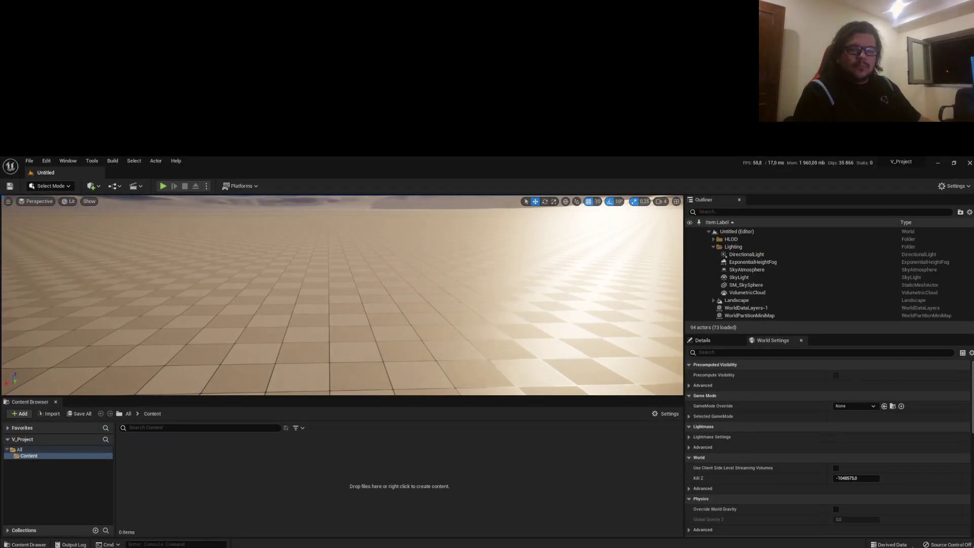
pyautogui.click(46, 161)
pyautogui.click(85, 266)
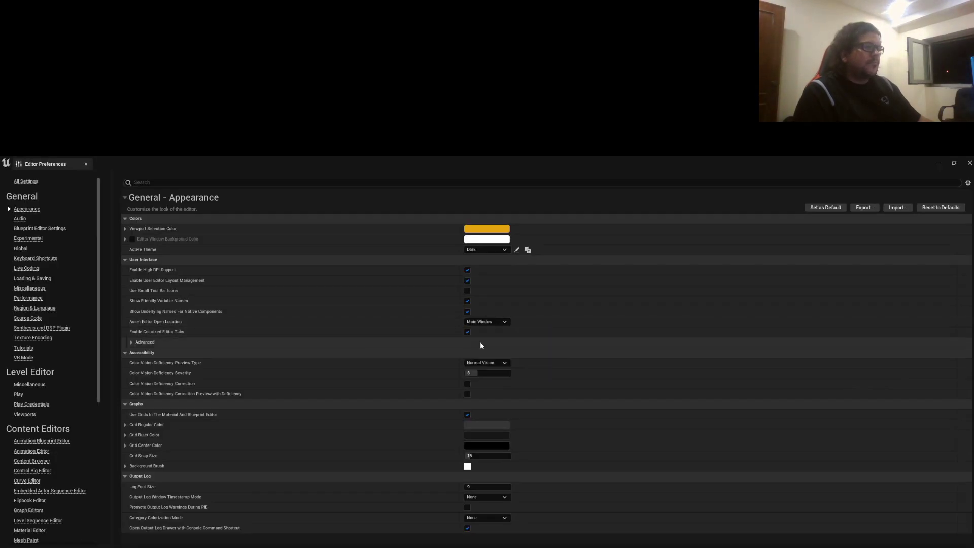
pyautogui.click(85, 164)
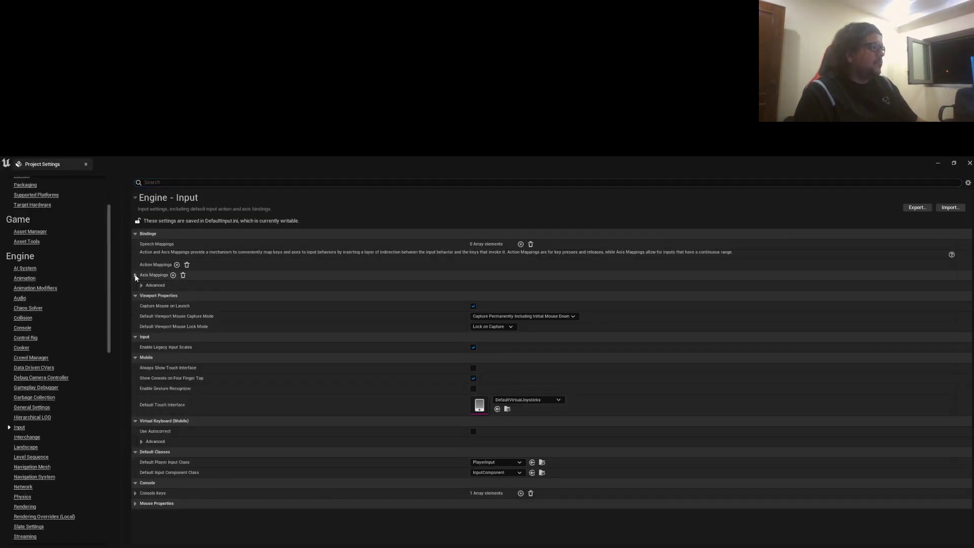
# Add axis mappings MoveForward, MoveRight, LookUp and Turn, deleting the extra unnamed one.
pyautogui.click(135, 275)
pyautogui.write('ard')
pyautogui.click(173, 275)
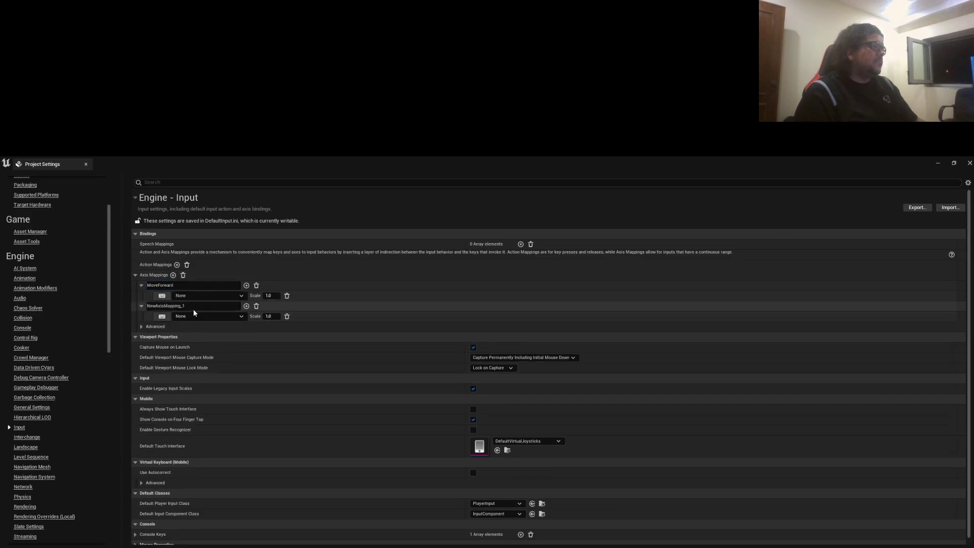
pyautogui.write('MoveRight')
pyautogui.click(173, 275)
pyautogui.write('LookUp')
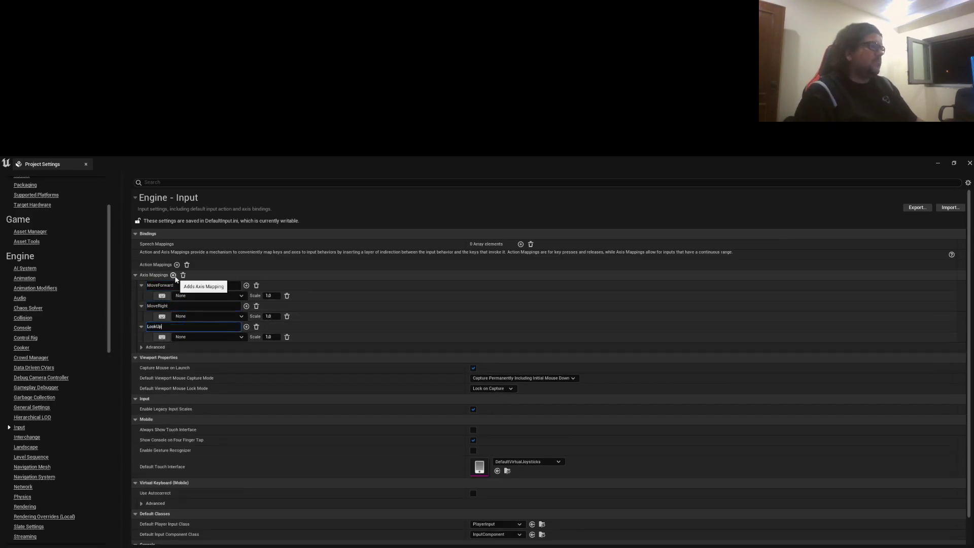
pyautogui.click(174, 275)
pyautogui.write('Turn')
pyautogui.click(173, 275)
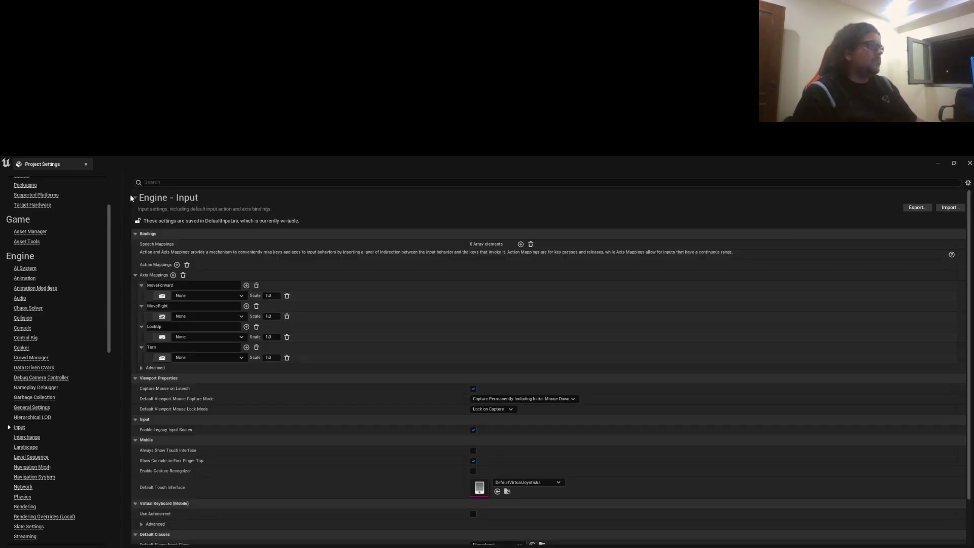
pyautogui.click(256, 368)
# Bind MoveForward to W and to S with a scale of -1.
pyautogui.click(246, 285)
pyautogui.click(205, 306)
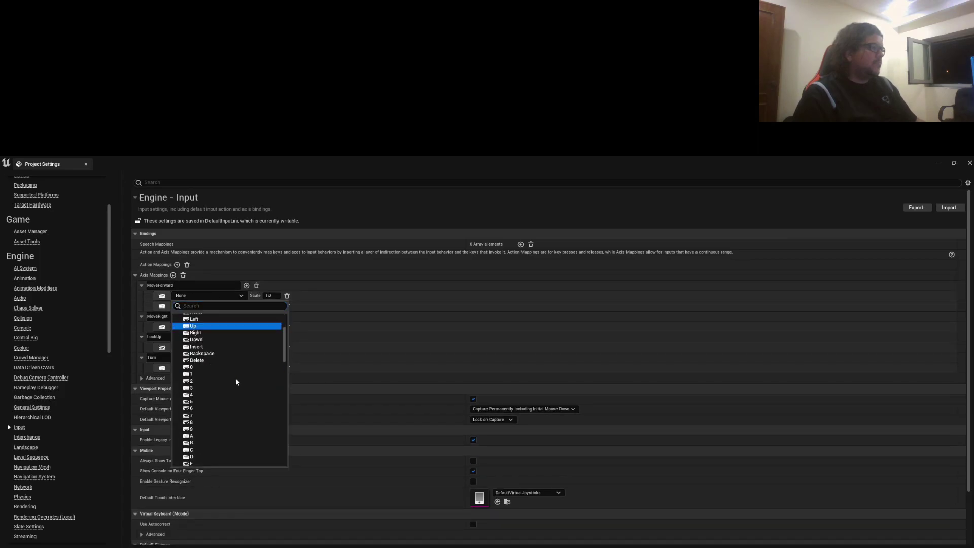
pyautogui.click(200, 380)
pyautogui.click(206, 306)
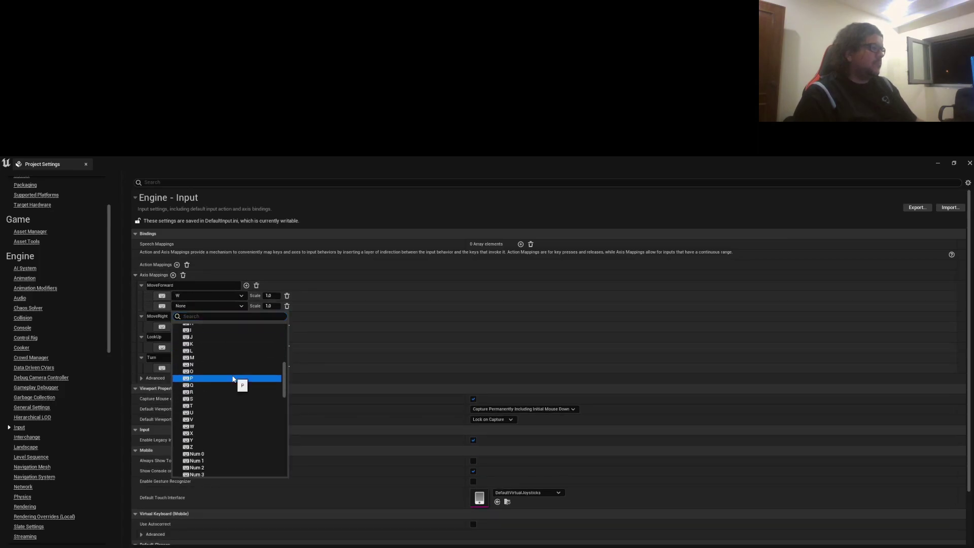
pyautogui.click(191, 399)
pyautogui.doubleClick(269, 306)
pyautogui.write('-1')
# Bind MoveRight to the A and D keys.
pyautogui.click(246, 316)
pyautogui.click(205, 337)
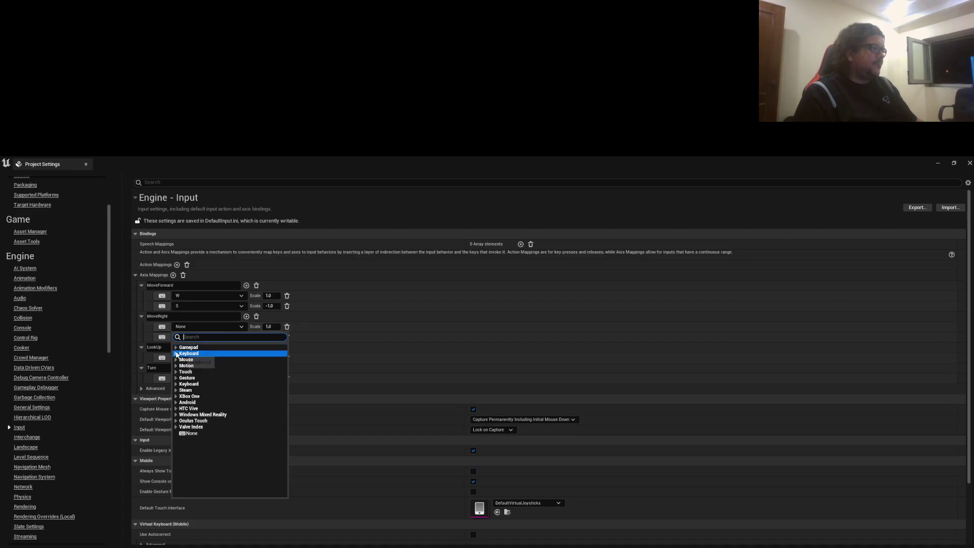
pyautogui.click(212, 468)
pyautogui.click(206, 337)
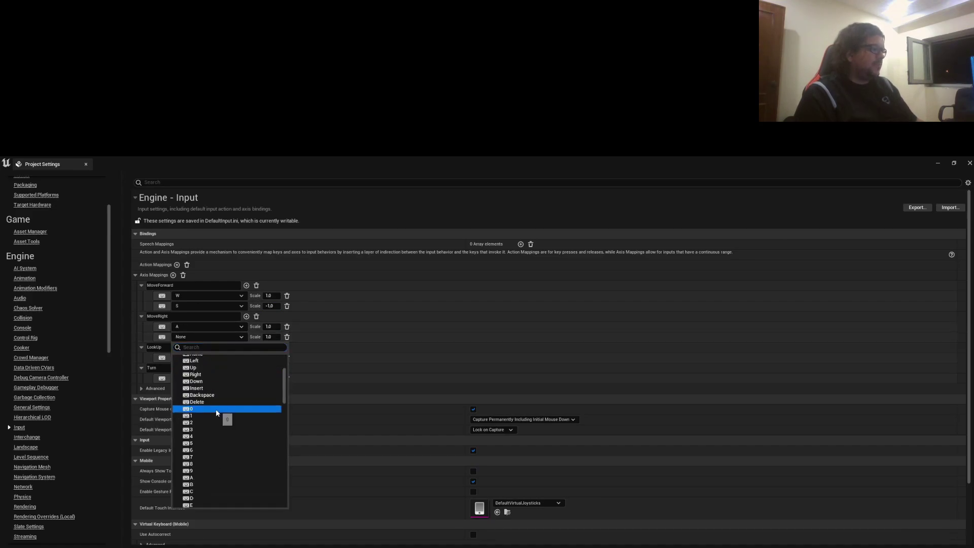
pyautogui.click(192, 498)
# Bind LookUp to Mouse X and Turn to Mouse Y at scale -1, then remove Turn.
pyautogui.click(206, 357)
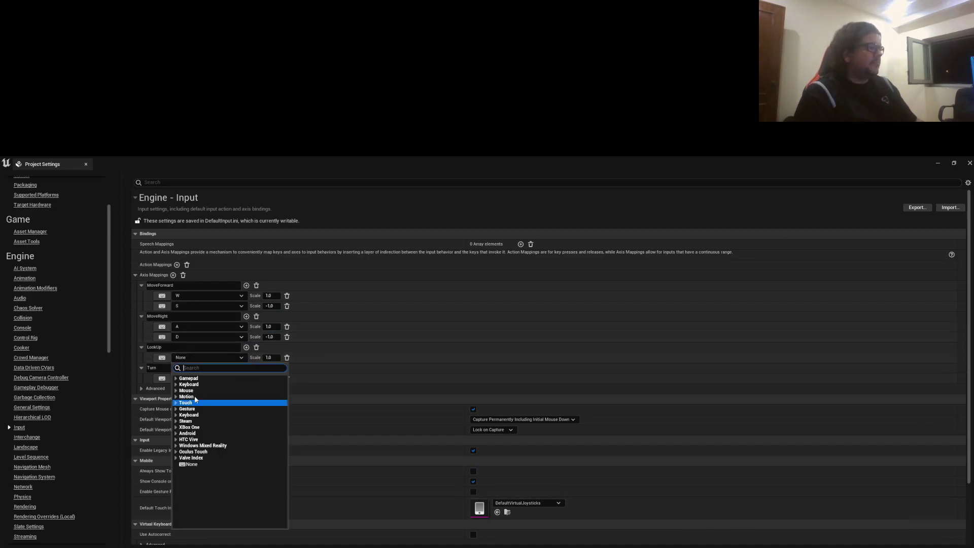
pyautogui.click(193, 399)
pyautogui.click(188, 378)
pyautogui.click(221, 424)
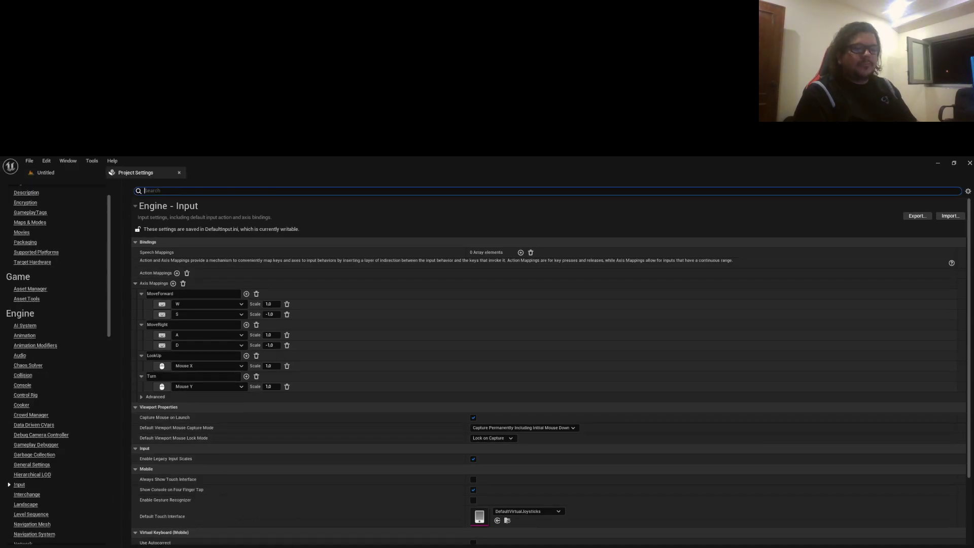
pyautogui.click(269, 387)
pyautogui.write('-1')
pyautogui.press('Return')
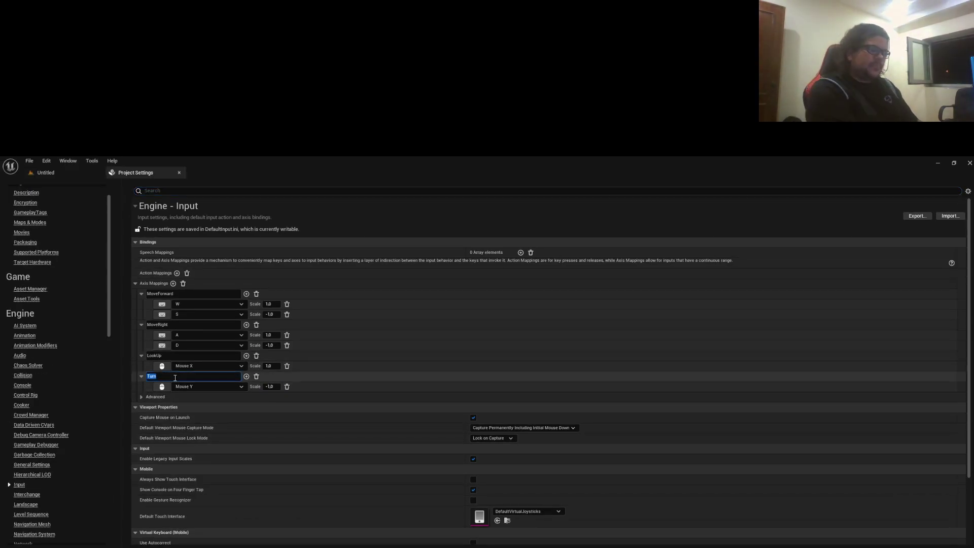
pyautogui.write('LookUp')
pyautogui.click(256, 376)
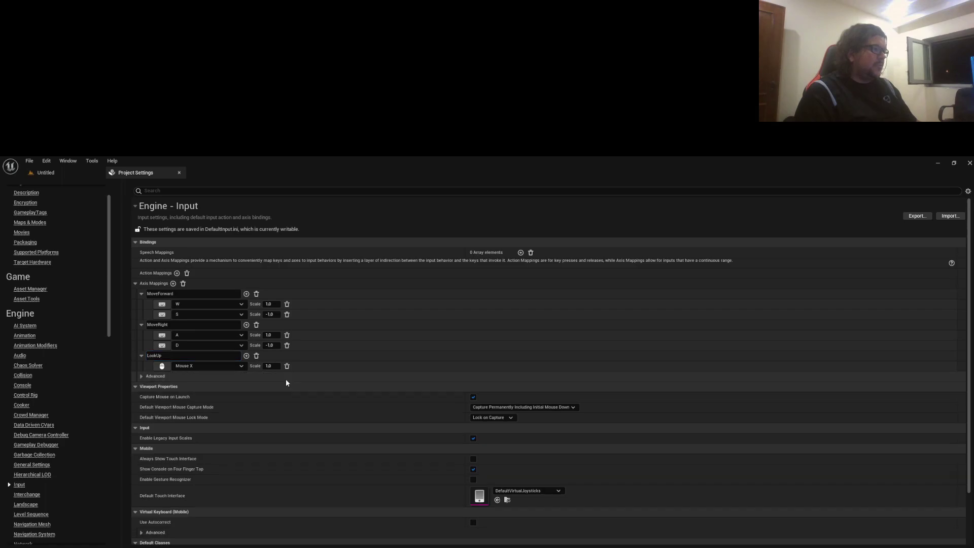
# Switch LookUp to Mouse Y and re-add a Turn mapping driven by a mouse input.
pyautogui.click(206, 366)
pyautogui.click(193, 399)
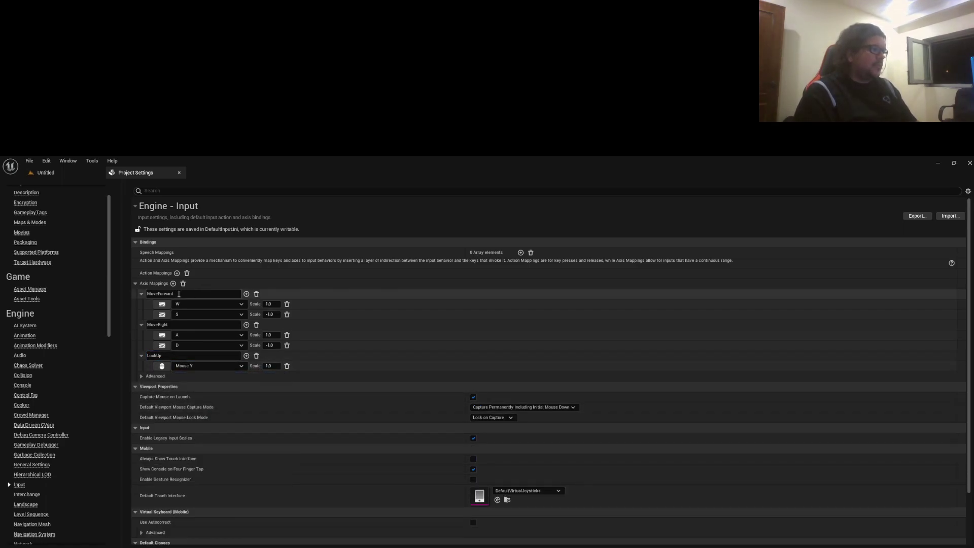
pyautogui.click(173, 283)
pyautogui.write('Turn')
pyautogui.click(198, 386)
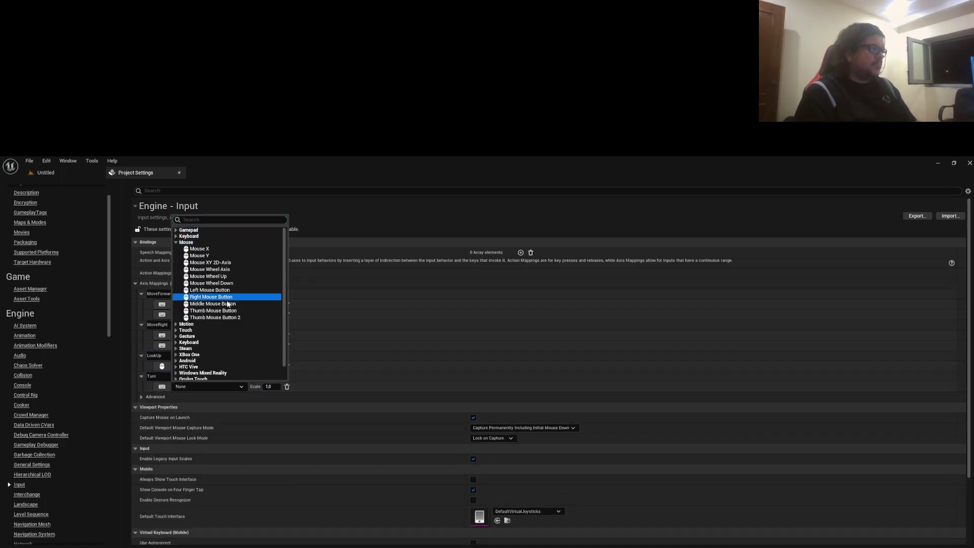
pyautogui.click(227, 303)
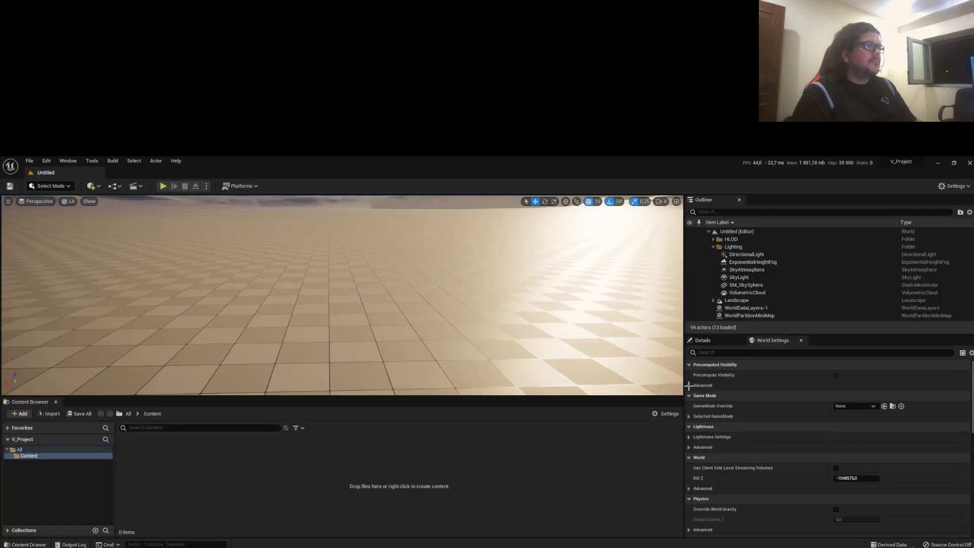
# Create an Assets_Character folder in Content and move the assets into it.
pyautogui.rightClick(254, 470)
pyautogui.click(285, 209)
pyautogui.write('Assets_Character')
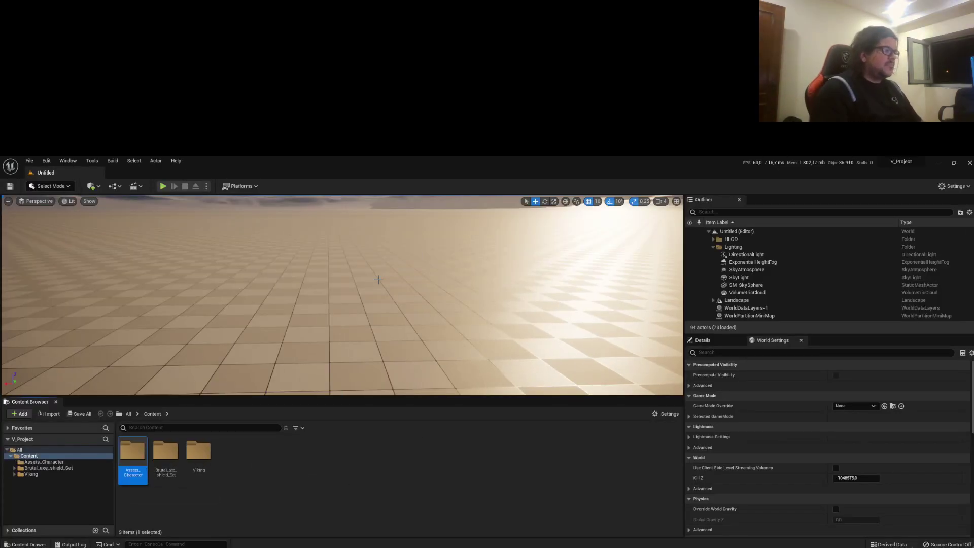
pyautogui.click(142, 470)
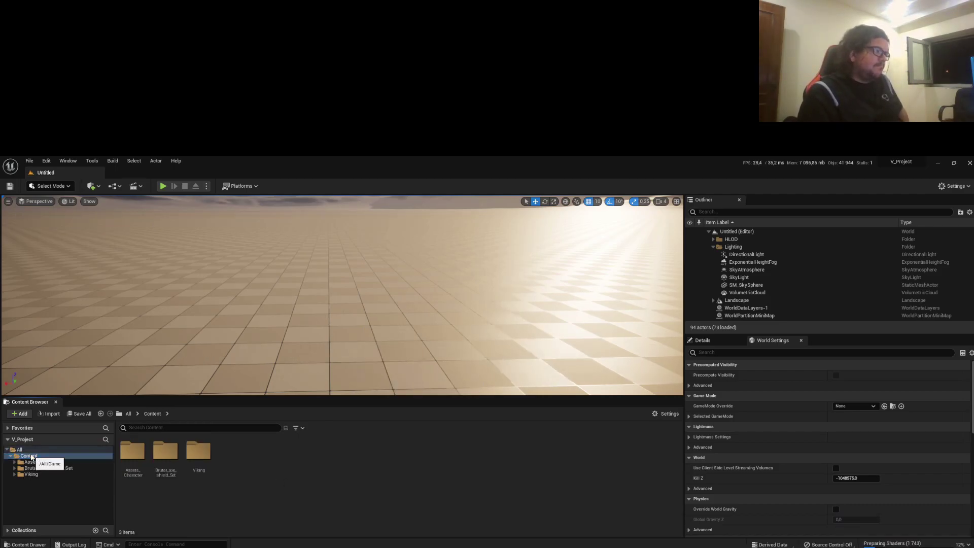
# Fix up redirectors in Content and move Brutal_axe_shield_Set into the animations folder.
pyautogui.rightClick(31, 457)
pyautogui.click(91, 386)
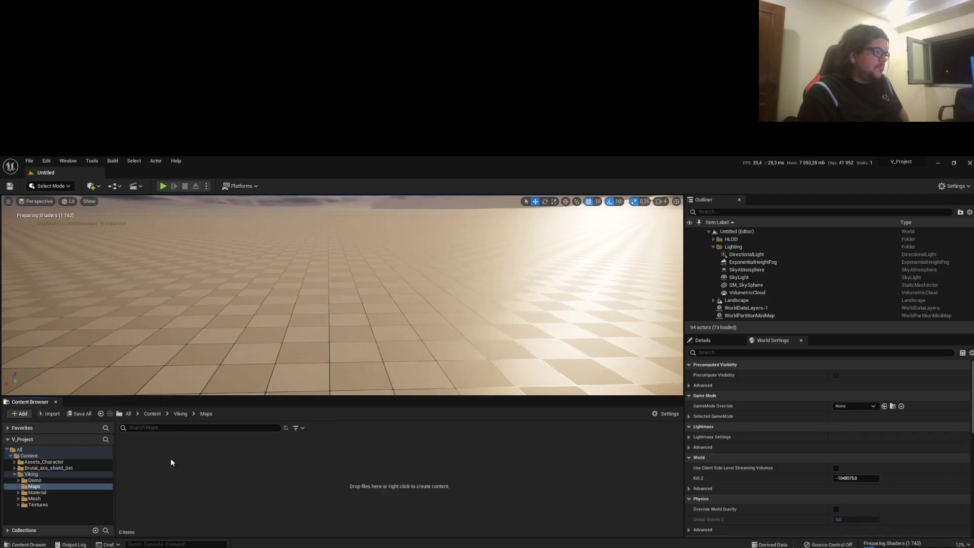
pyautogui.rightClick(212, 492)
pyautogui.click(243, 233)
pyautogui.write('A')
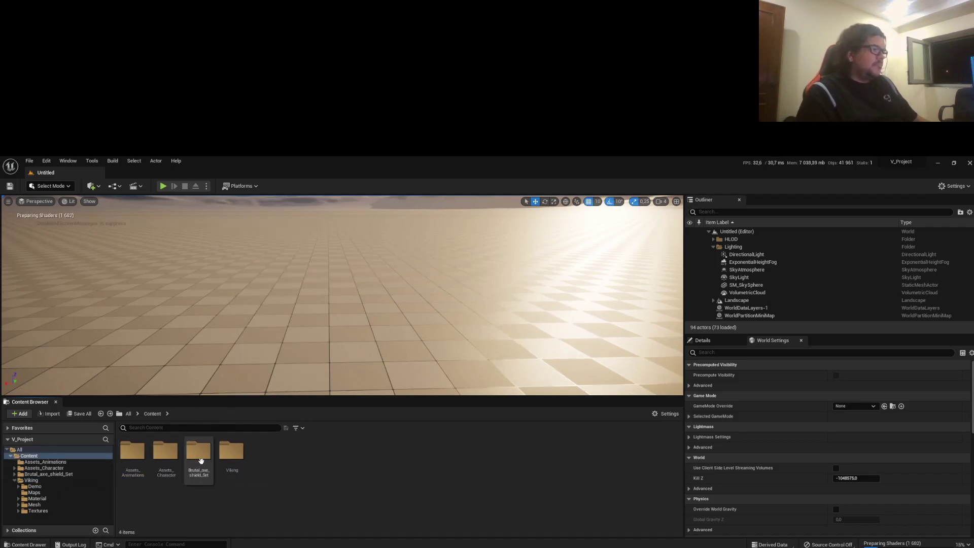
pyautogui.click(168, 474)
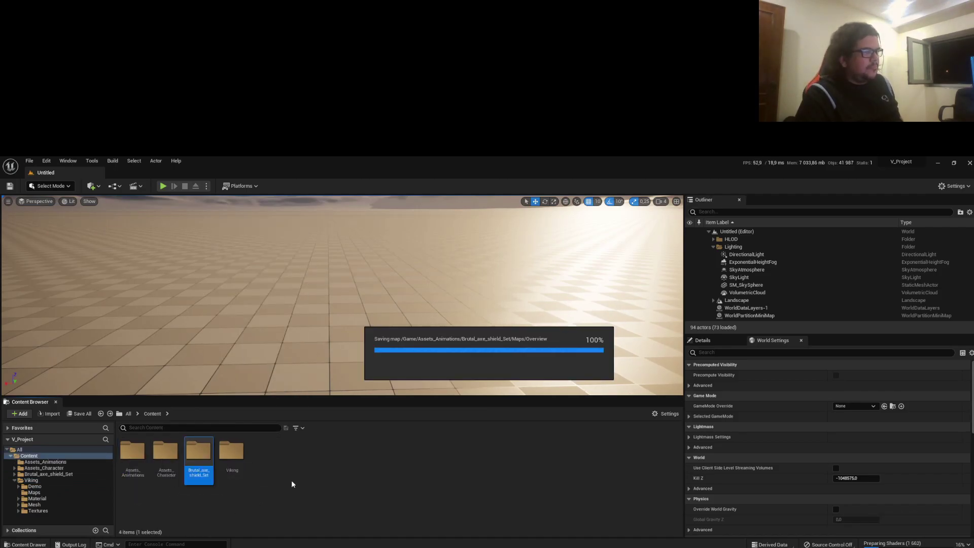
# Colour the Assets_Character and Assets_Animations folders green.
pyautogui.rightClick(163, 457)
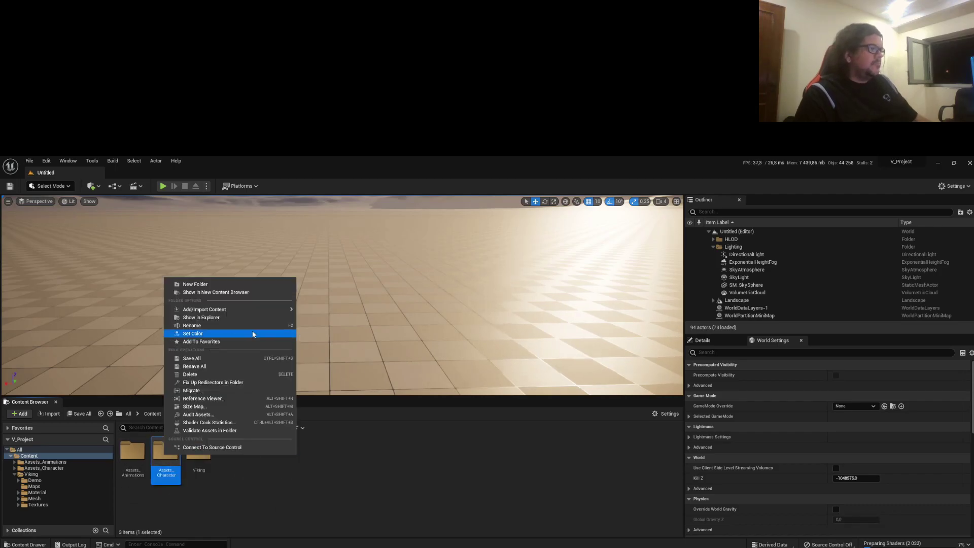
pyautogui.click(203, 333)
pyautogui.click(300, 411)
pyautogui.click(386, 527)
pyautogui.rightClick(142, 456)
pyautogui.click(285, 357)
pyautogui.rightClick(254, 472)
pyautogui.click(274, 208)
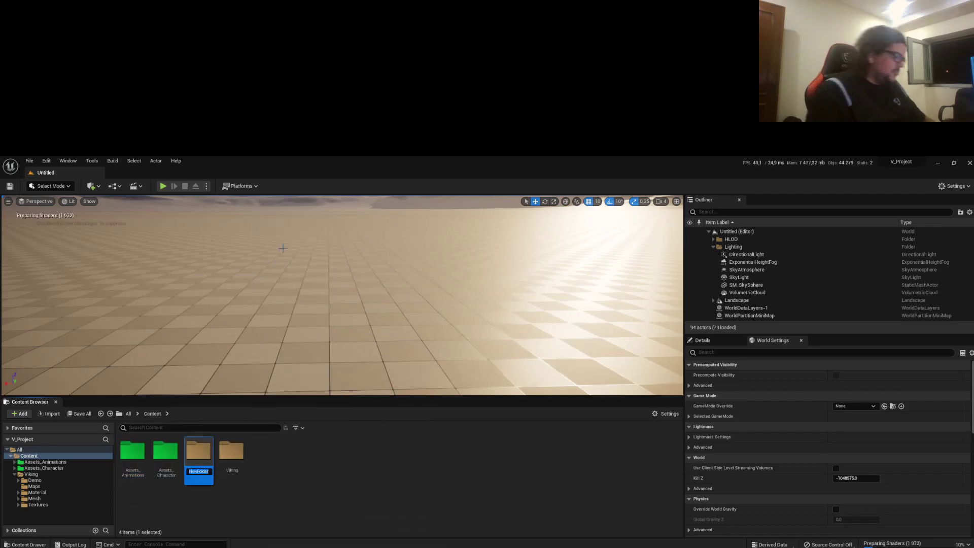
# Name the new folder Blueprints, colour it blue, and open it.
pyautogui.write('ts')
pyautogui.rightClick(199, 454)
pyautogui.click(238, 318)
pyautogui.click(461, 525)
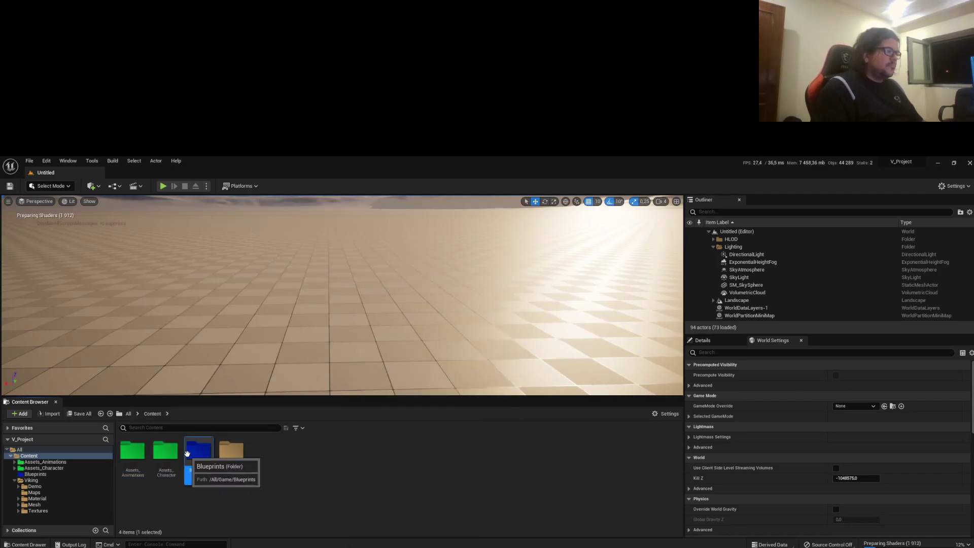
pyautogui.doubleClick(198, 451)
# Create a folder inside Blueprints and name it Player.
pyautogui.rightClick(213, 457)
pyautogui.click(254, 227)
pyautogui.write('AnimBP')
pyautogui.rightClick(200, 459)
pyautogui.click(205, 466)
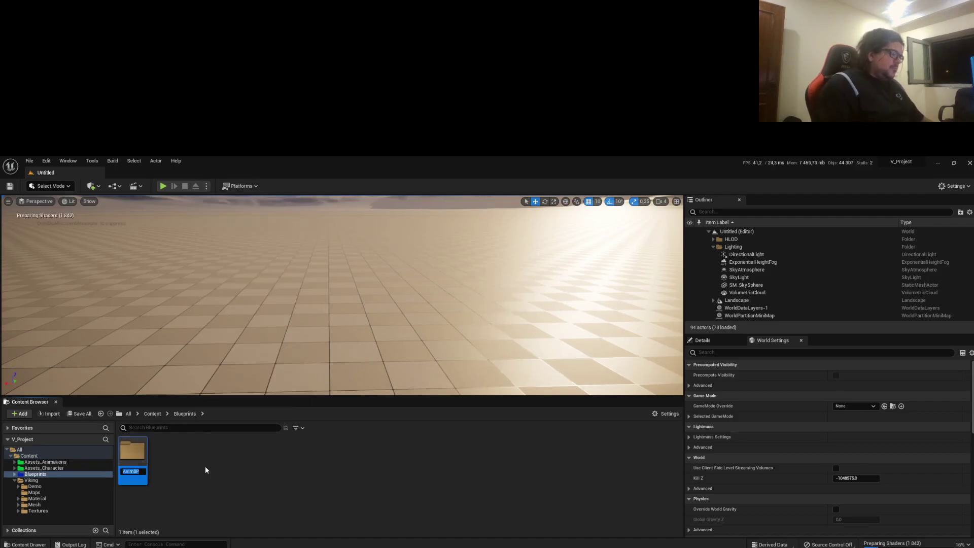
pyautogui.write('Player')
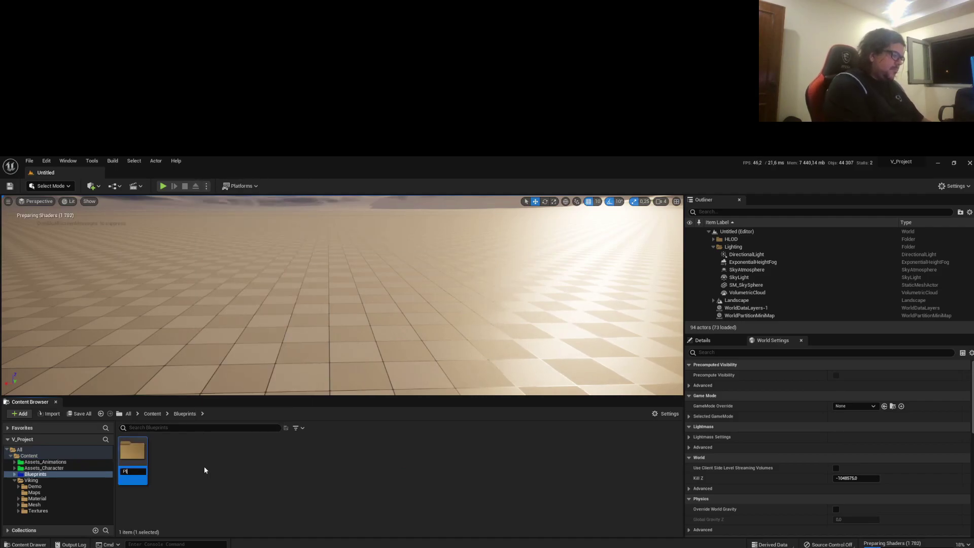
pyautogui.press('Return')
# Finish the nested AnimBP folder and open it.
pyautogui.rightClick(204, 470)
pyautogui.press('Escape')
pyautogui.rightClick(178, 470)
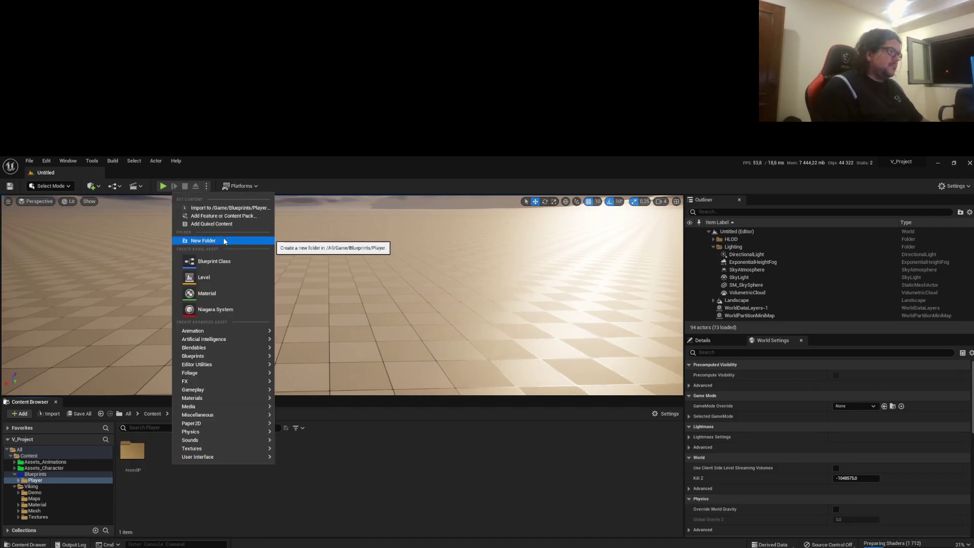
pyautogui.doubleClick(133, 452)
pyautogui.click(68, 161)
# Open Content Browser 2, then start and cancel a new animation asset in AnimBP.
pyautogui.moveTo(127, 188)
pyautogui.click(203, 199)
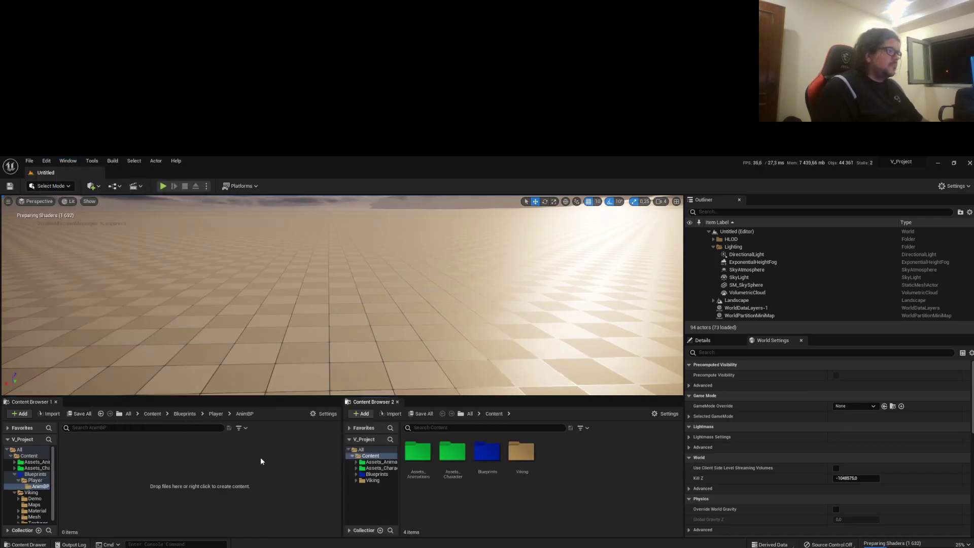
pyautogui.rightClick(106, 472)
pyautogui.moveTo(152, 333)
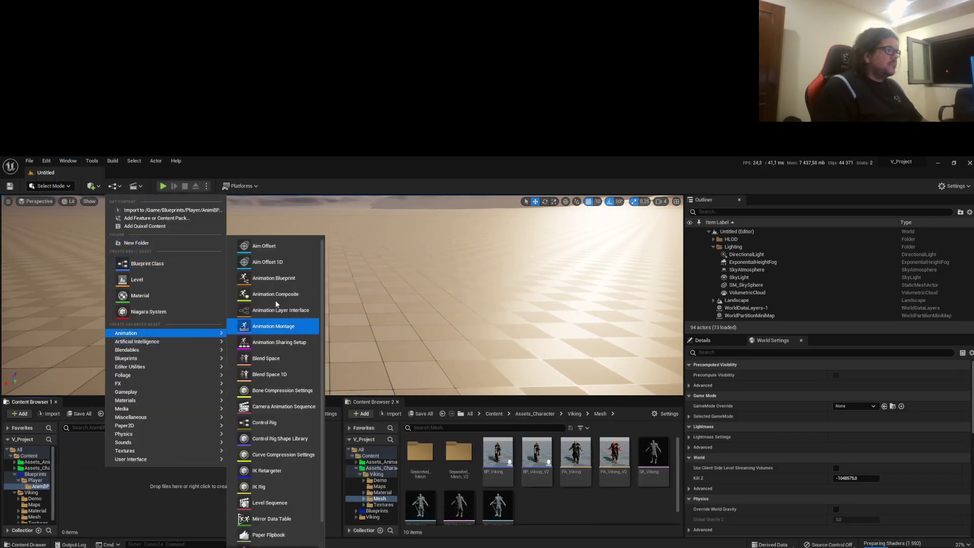
pyautogui.click(288, 297)
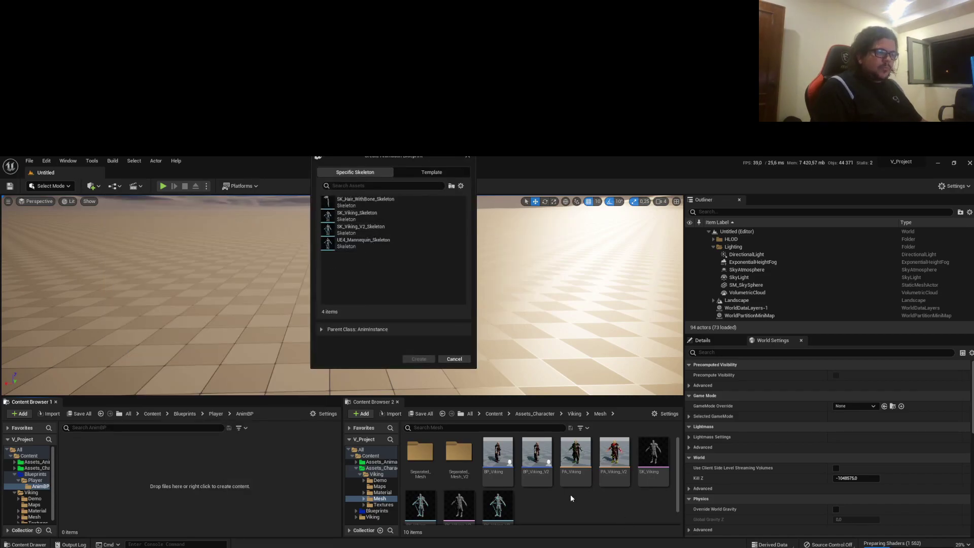
pyautogui.click(455, 362)
# Open SK_Viking and SK_Viking_V2 to compare their skeletons, checking the braid bones.
pyautogui.doubleClick(654, 454)
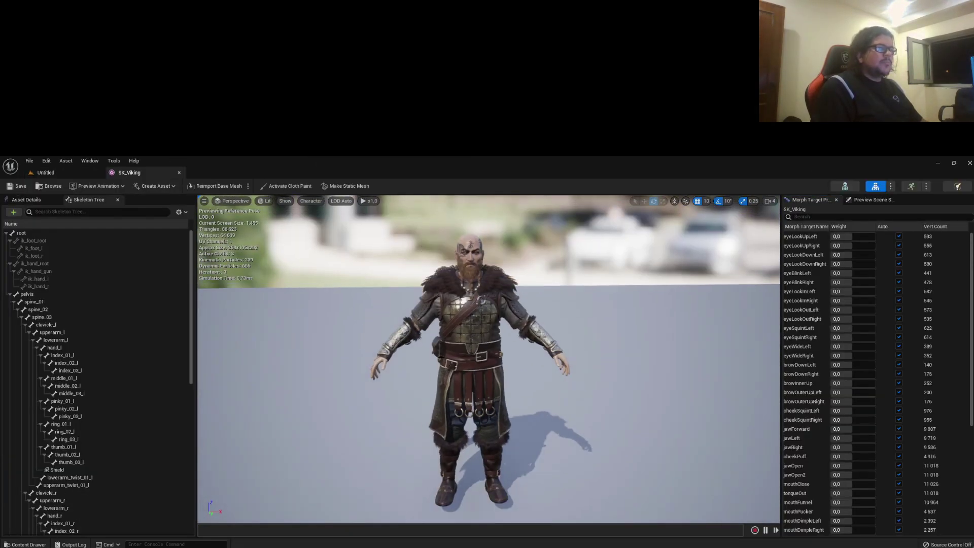
pyautogui.click(46, 172)
pyautogui.doubleClick(498, 505)
pyautogui.click(129, 172)
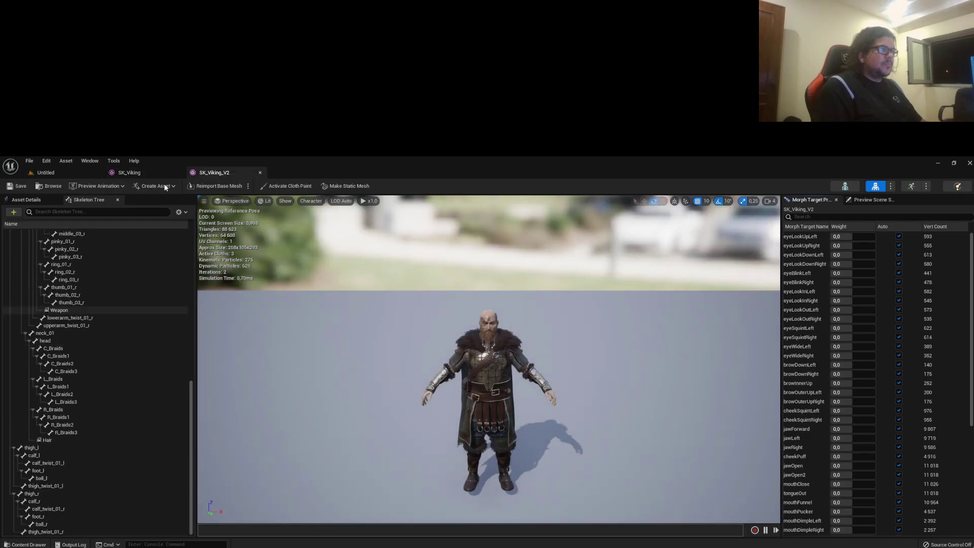
pyautogui.click(53, 359)
pyautogui.keyDown('shift'); pyautogui.click(66, 443); pyautogui.keyUp('shift')
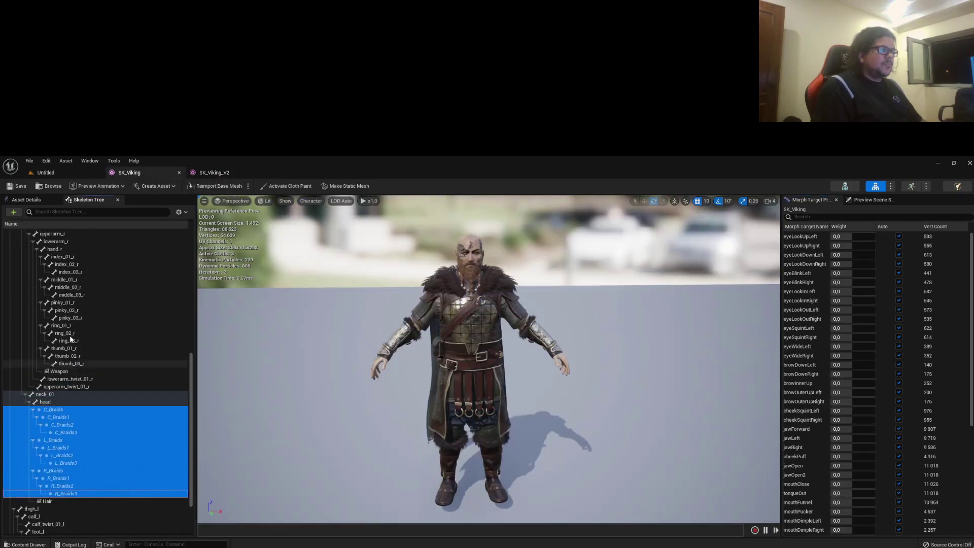
pyautogui.scroll(2, 101, 406)
pyautogui.click(179, 175)
# Create an Animation Blueprint on the Viking skeleton named BPA_MasterPlayer and open its AnimGraph.
pyautogui.rightClick(135, 479)
pyautogui.moveTo(152, 334)
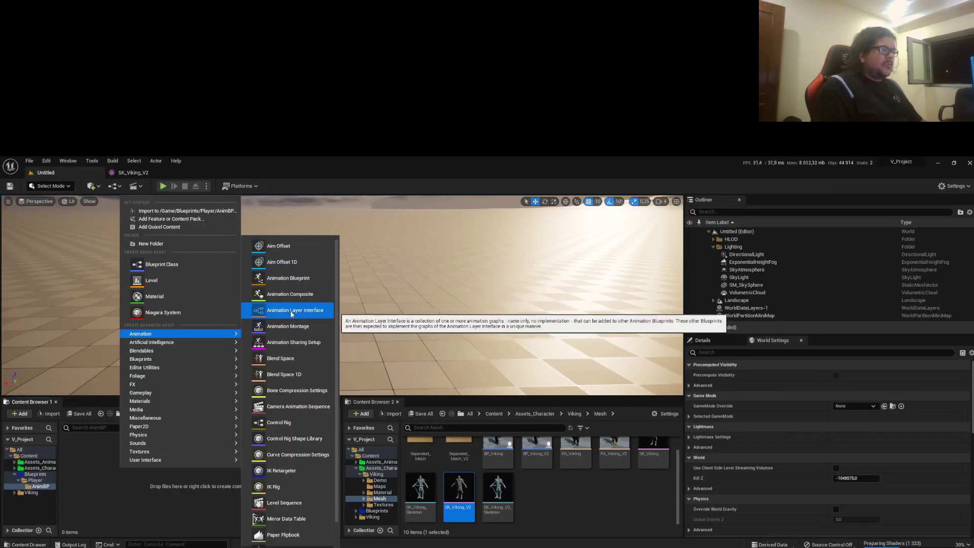
pyautogui.click(288, 278)
pyautogui.click(381, 230)
pyautogui.click(413, 359)
pyautogui.write('BPA_Player')
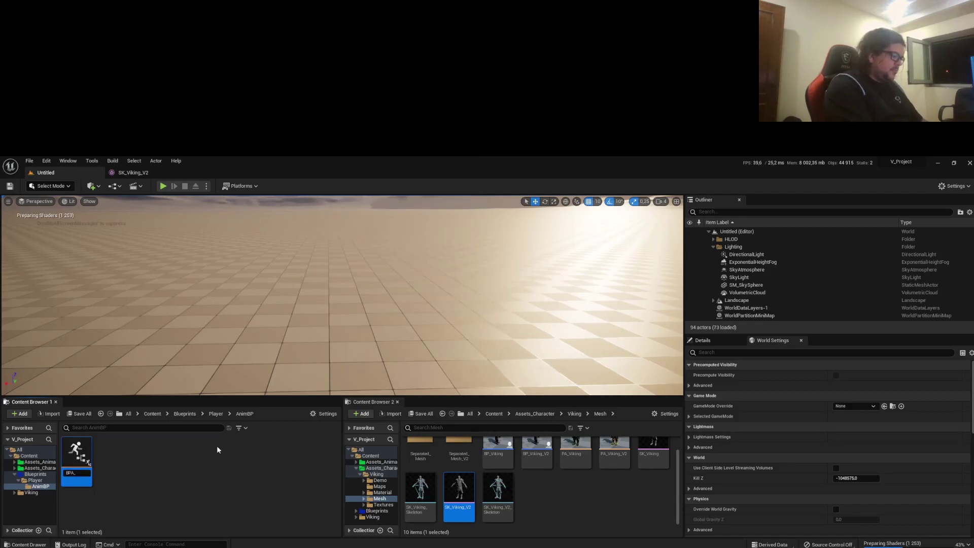
pyautogui.press('Left')
pyautogui.press('Left')
pyautogui.press('Left')
pyautogui.write('Master')
pyautogui.press('Return')
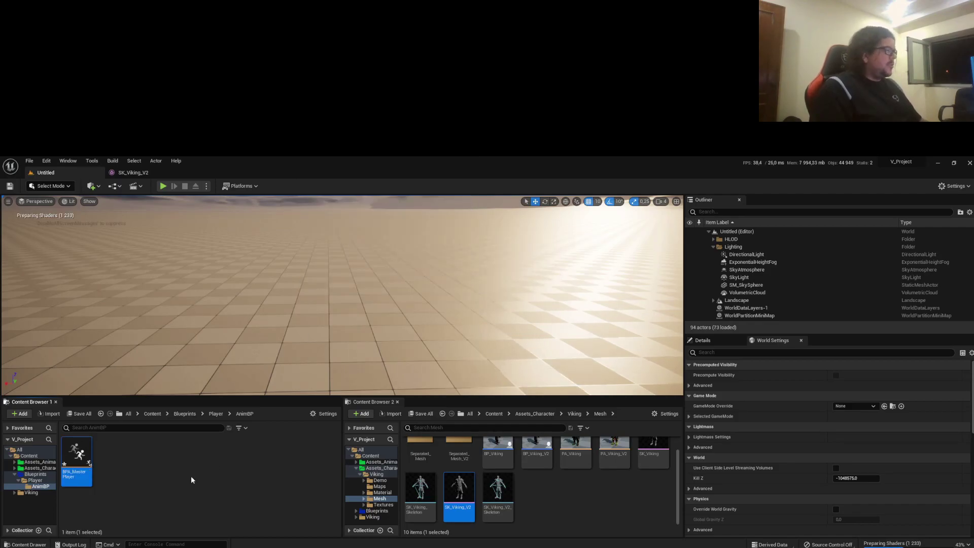
pyautogui.press('Return')
pyautogui.moveTo(403, 392); pyautogui.dragTo(404, 393)
# Add a Slot node feeding the output pose and a new BaseLocomotion state machine.
pyautogui.click(422, 401)
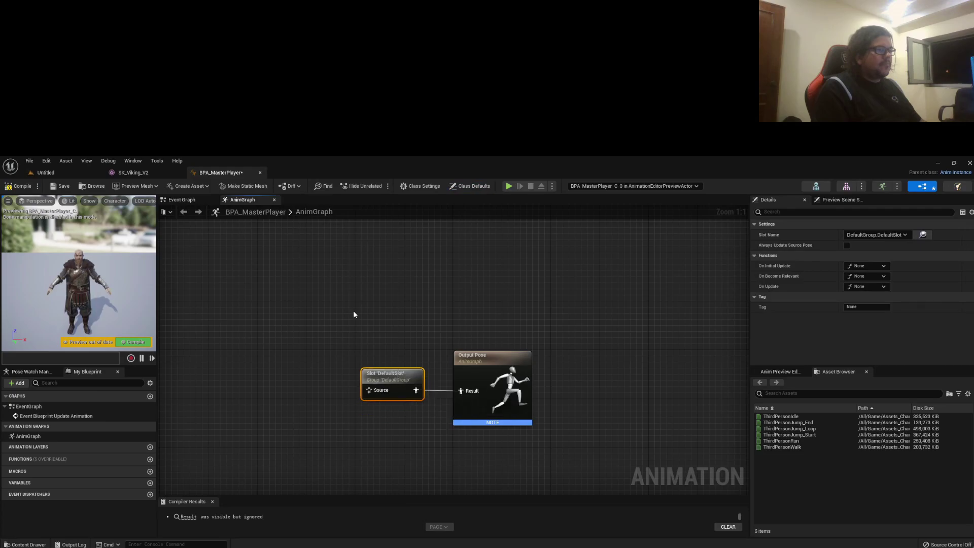
pyautogui.moveTo(354, 311); pyautogui.dragTo(388, 387, button='right')
pyautogui.rightClick(348, 348)
pyautogui.click(375, 396)
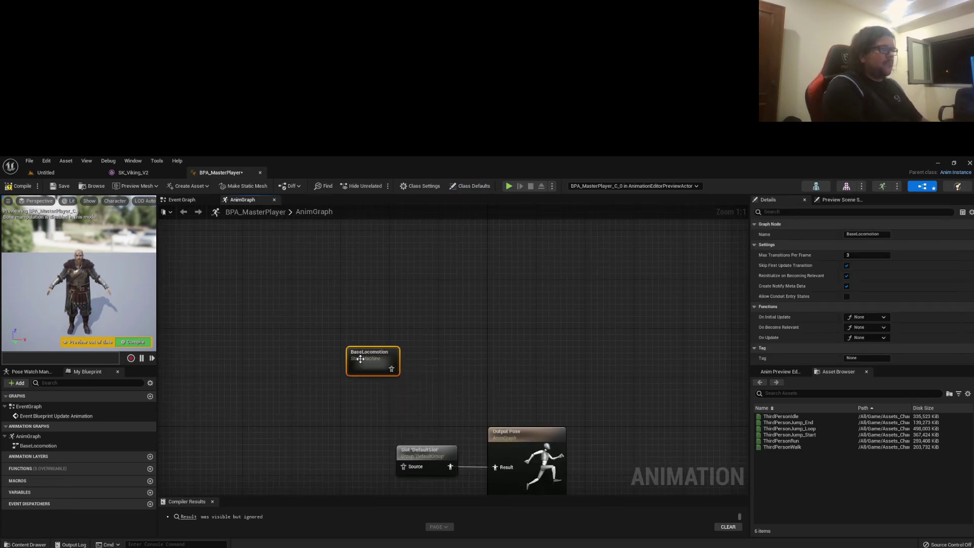
# Cache BaseLocomotion as BaseLocomotionCache and feed the cached pose into the Slot.
pyautogui.moveTo(306, 290); pyautogui.dragTo(379, 303)
pyautogui.write('ca')
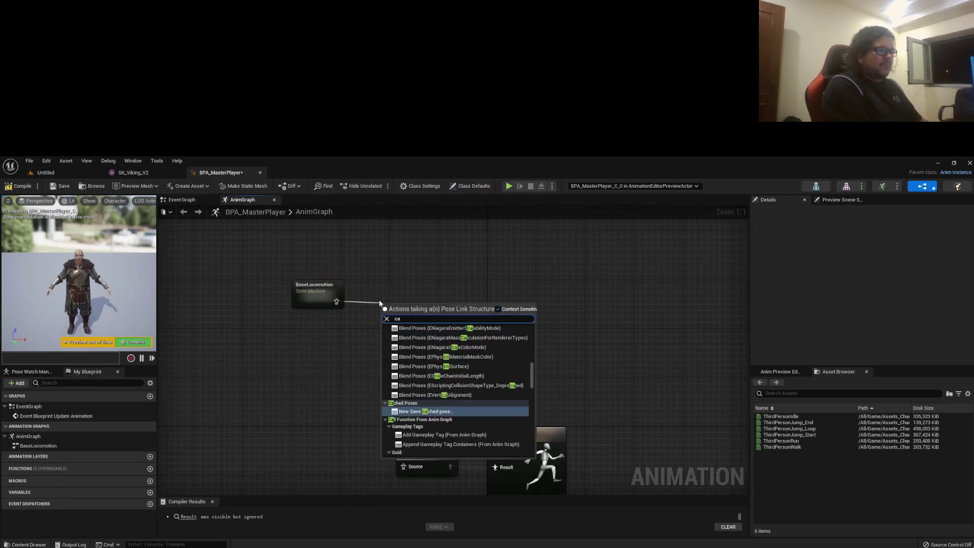
pyautogui.press('Return')
pyautogui.write('Base')
pyautogui.write('Cache')
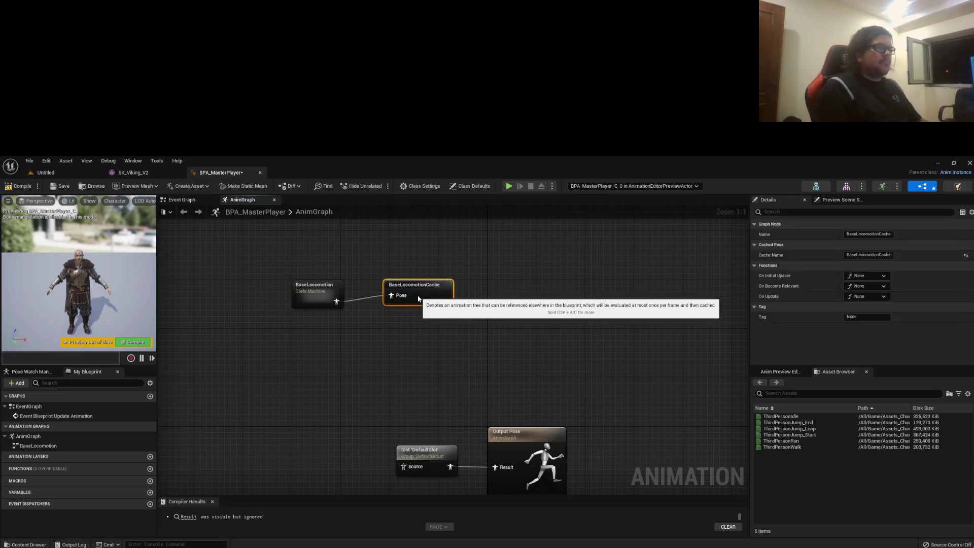
pyautogui.press('Return')
pyautogui.moveTo(386, 478); pyautogui.dragTo(411, 387, button='right')
pyautogui.moveTo(428, 378); pyautogui.dragTo(351, 378)
pyautogui.click(366, 386)
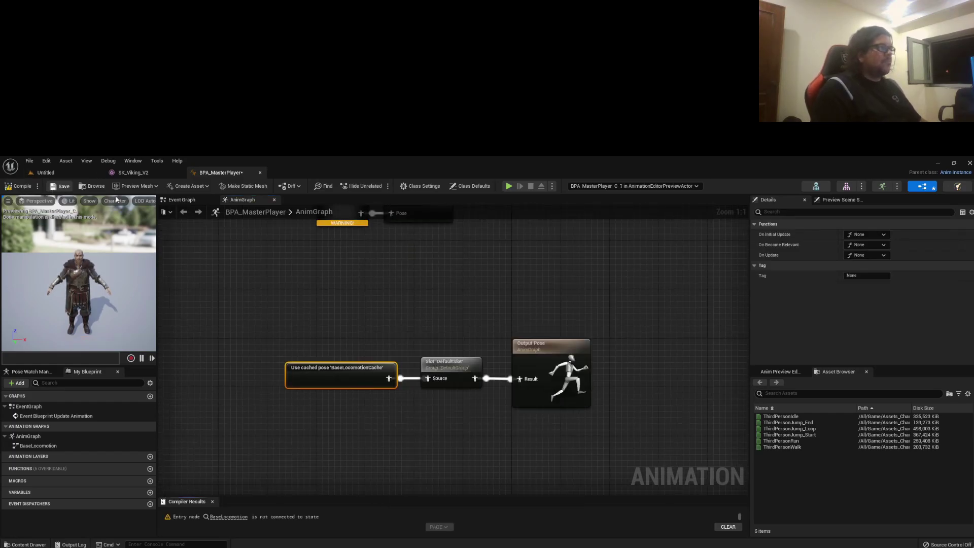
# Inside BaseLocomotion, add chained Idle, Walk and Run states from the entry point.
pyautogui.doubleClick(335, 217)
pyautogui.moveTo(203, 376)
pyautogui.mouseDown()
pyautogui.moveTo(316, 380)
pyautogui.moveTo(255, 377)
pyautogui.mouseUp()
pyautogui.click(288, 388)
pyautogui.write('Idle')
pyautogui.press('Return')
pyautogui.click(339, 404)
pyautogui.write('Walk')
pyautogui.press('Return')
pyautogui.moveTo(341, 377)
pyautogui.mouseDown()
pyautogui.moveTo(370, 378)
pyautogui.moveTo(340, 382)
pyautogui.mouseUp()
pyautogui.click(389, 403)
pyautogui.write('Run')
pyautogui.press('Return')
# Create a new Character folder inside the Player content folder.
pyautogui.click(46, 173)
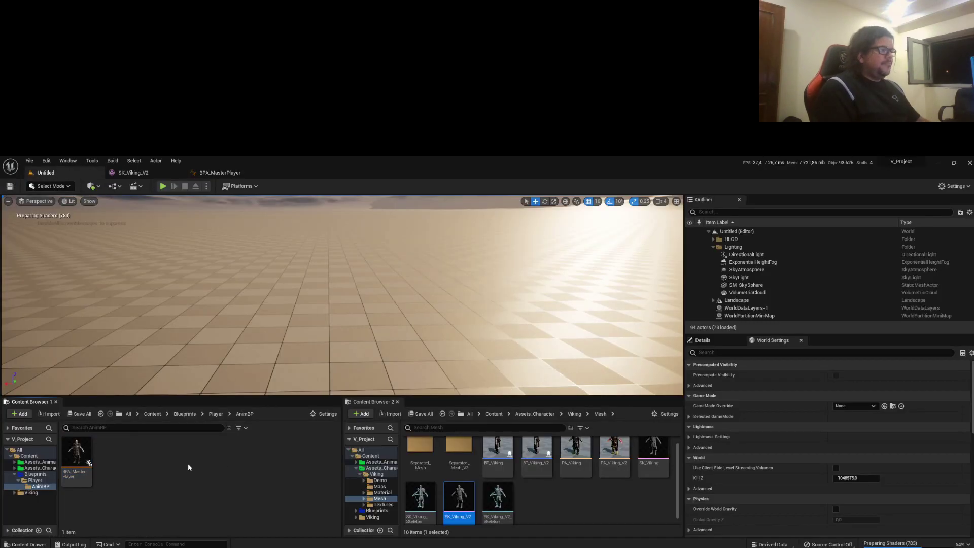
pyautogui.rightClick(137, 470)
pyautogui.click(168, 219)
pyautogui.write('CHa')
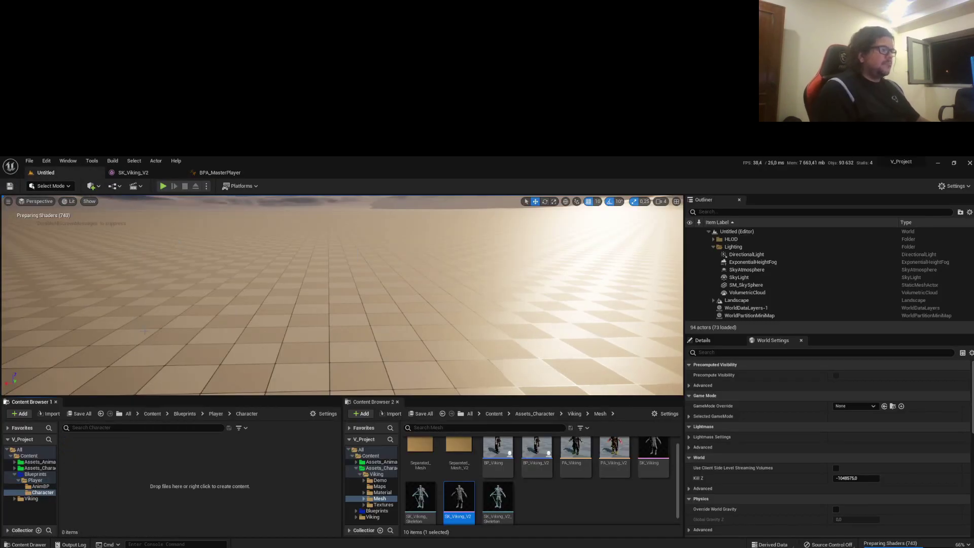
# In the Character folder, create a Character Blueprint named BP_MasterPlayerCharacter.
pyautogui.rightClick(100, 473)
pyautogui.click(152, 276)
pyautogui.click(404, 323)
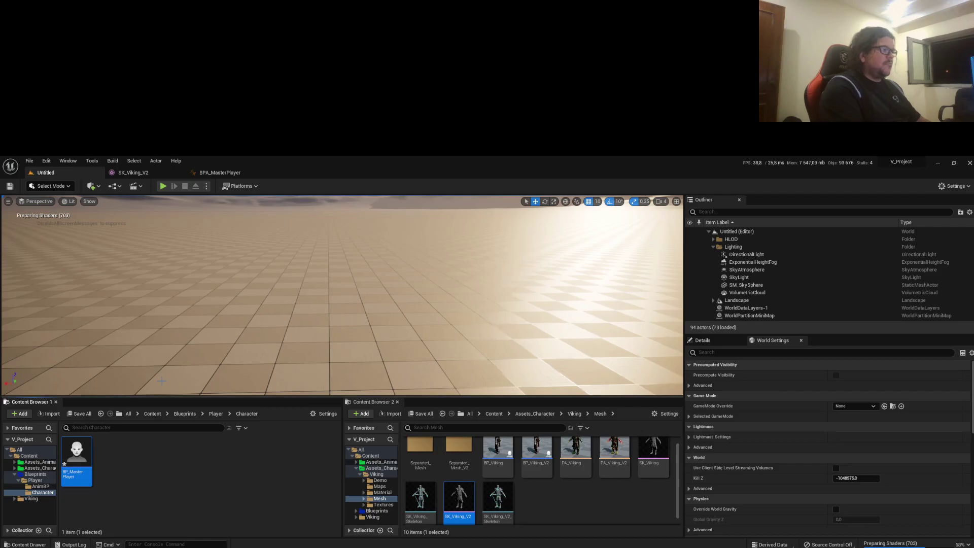
pyautogui.press('Return')
# Give the character's Mesh the SK_FullBody_V2 skeletal mesh, lowered to Z -90.
pyautogui.doubleClick(76, 452)
pyautogui.click(53, 250)
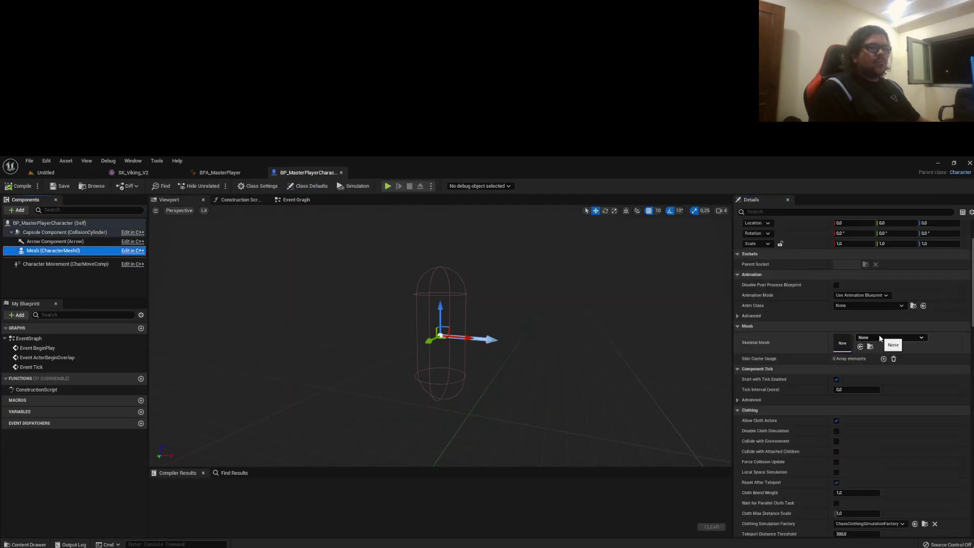
pyautogui.click(891, 338)
pyautogui.click(899, 462)
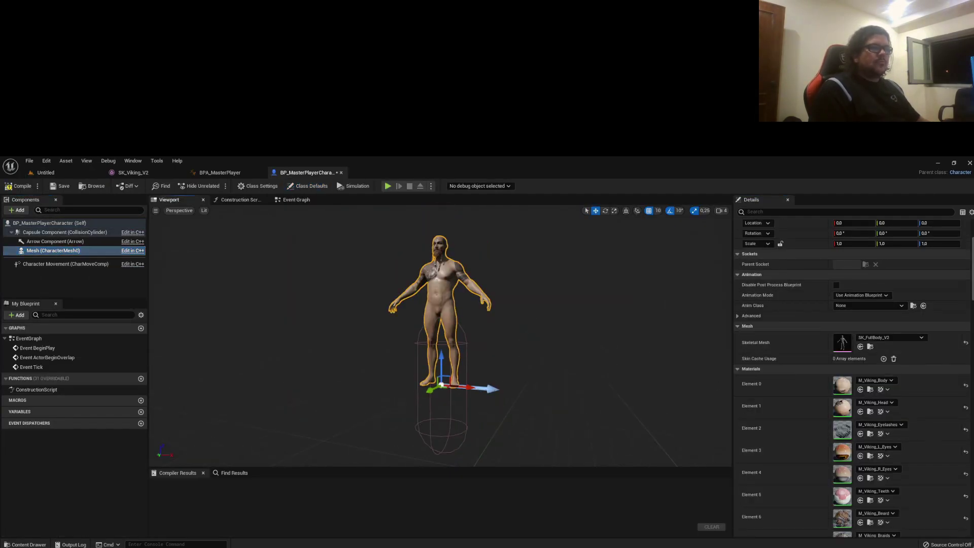
pyautogui.write('-90')
pyautogui.press('Return')
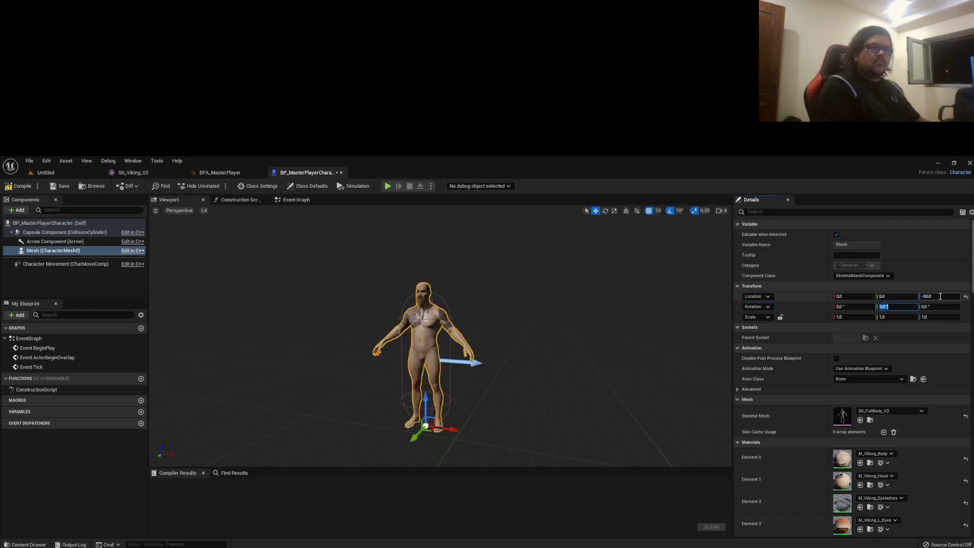
pyautogui.write('-90')
# Align the mesh's feet with the capsule bottom in wireframe side view, then compile.
pyautogui.hotkey('alt', 'k')
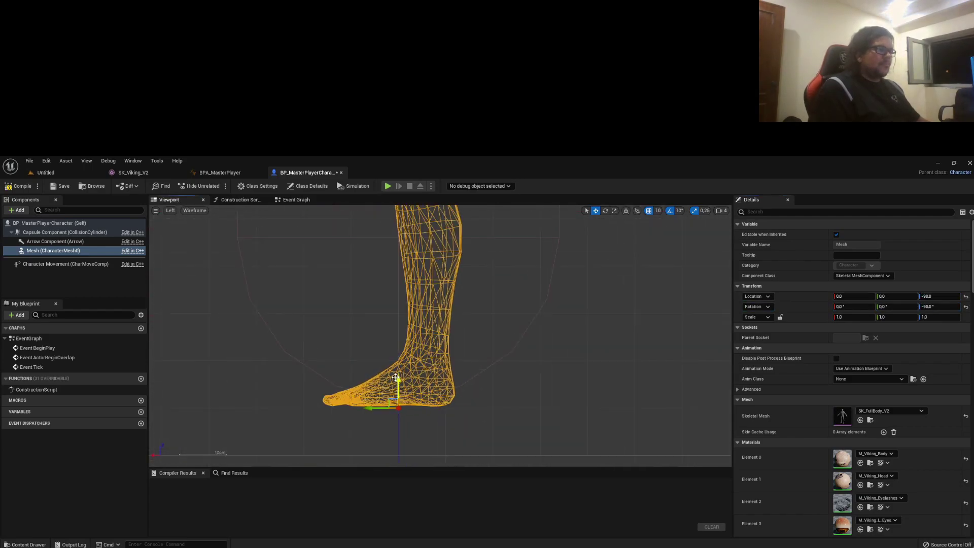
pyautogui.moveTo(395, 378); pyautogui.dragTo(398, 365)
pyautogui.press('F7')
pyautogui.scroll(-2, 245, 237)
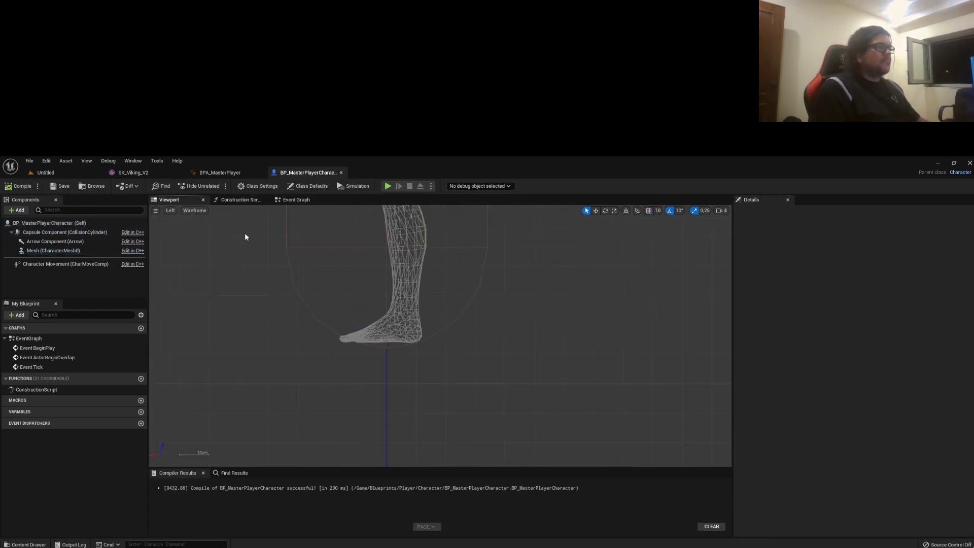
pyautogui.hotkey('alt', 'g')
# Set BPA_MasterPlayer as the Mesh's animation class and return to the Content folder.
pyautogui.click(49, 223)
pyautogui.click(431, 304)
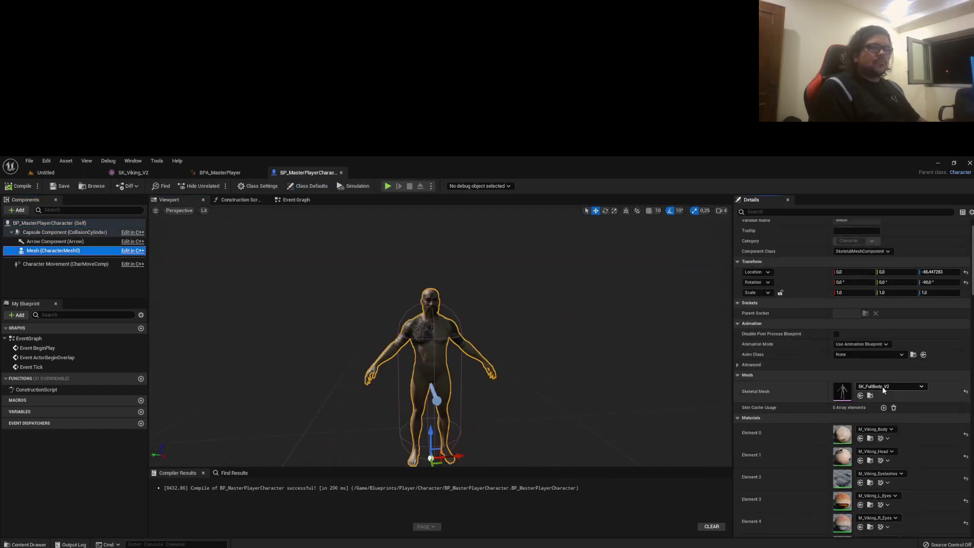
pyautogui.click(866, 342)
pyautogui.click(870, 435)
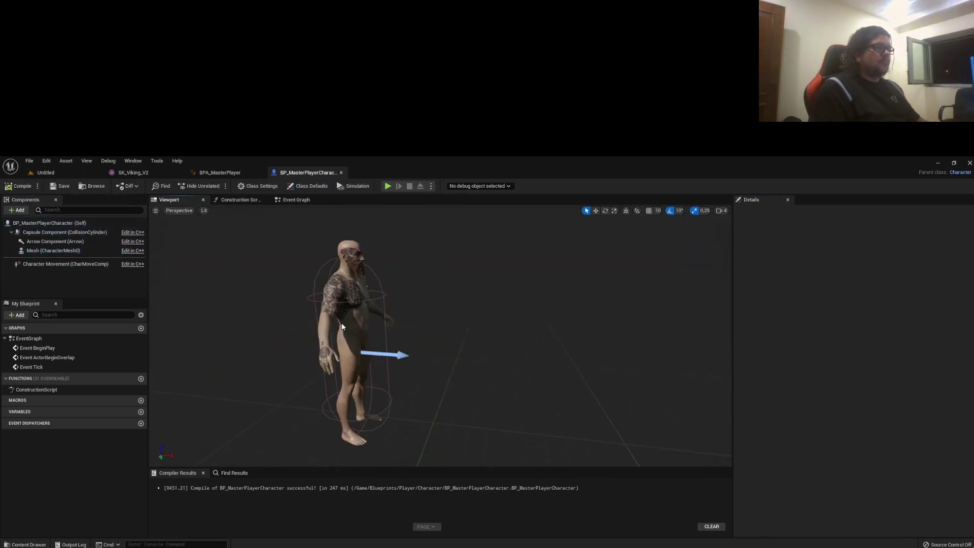
pyautogui.click(46, 173)
pyautogui.rightClick(145, 509)
pyautogui.click(188, 287)
# Create an Animations folder containing a Player subfolder.
pyautogui.write('Animations')
pyautogui.doubleClick(76, 452)
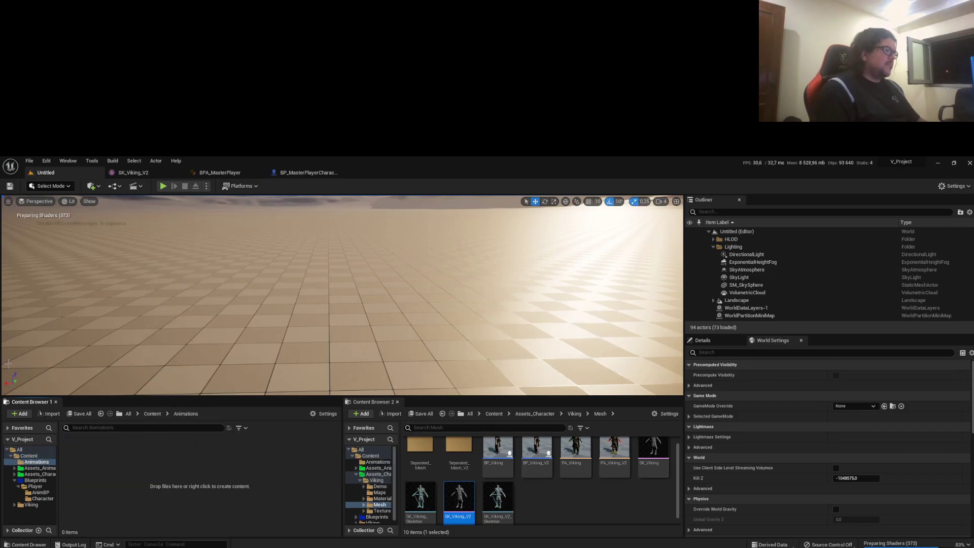
pyautogui.rightClick(100, 473)
pyautogui.click(142, 247)
pyautogui.write('ArtificialIntelligence')
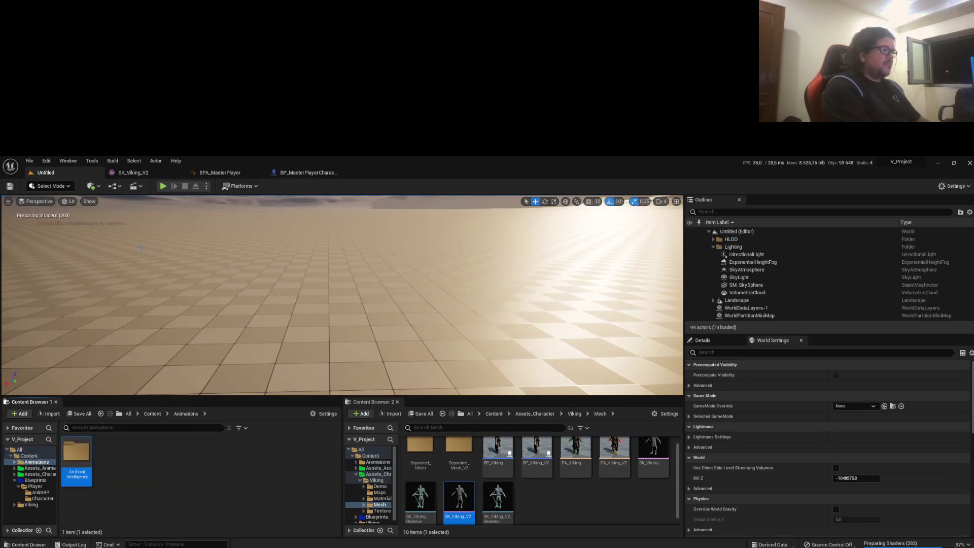
pyautogui.rightClick(101, 463)
pyautogui.click(141, 247)
pyautogui.write('Player')
pyautogui.doubleClick(96, 452)
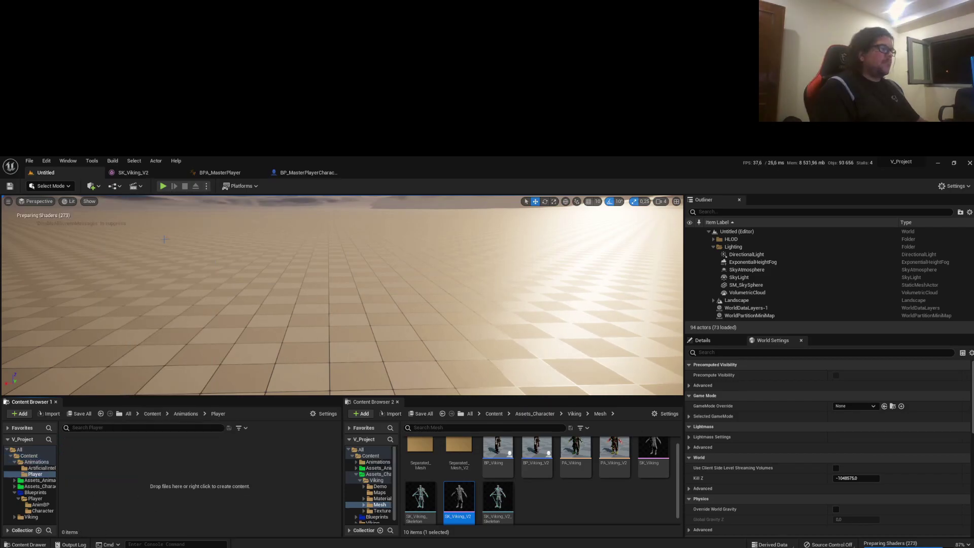
pyautogui.rightClick(100, 469)
pyautogui.click(138, 242)
# Add a BlendSpace folder inside Animations/Player and open it.
pyautogui.rightClick(114, 463)
pyautogui.click(163, 237)
pyautogui.write('Animations')
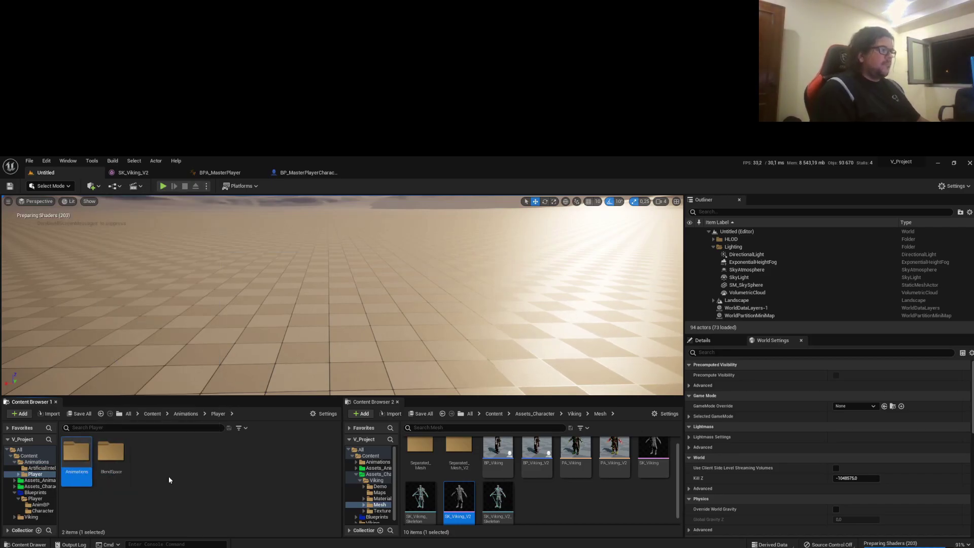
pyautogui.doubleClick(111, 452)
# Create BS_MasterPlayer on SK_Viking_V2_Skeleton with Direction -180..180 and Speed 0..600.
pyautogui.rightClick(101, 470)
pyautogui.moveTo(167, 403)
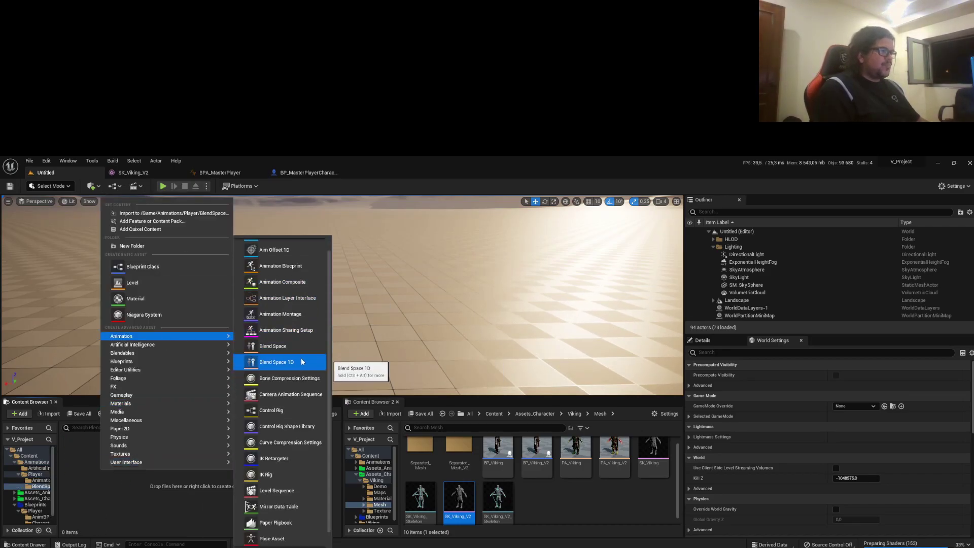
pyautogui.click(277, 361)
pyautogui.click(463, 300)
pyautogui.write('BS_MasterPlayer')
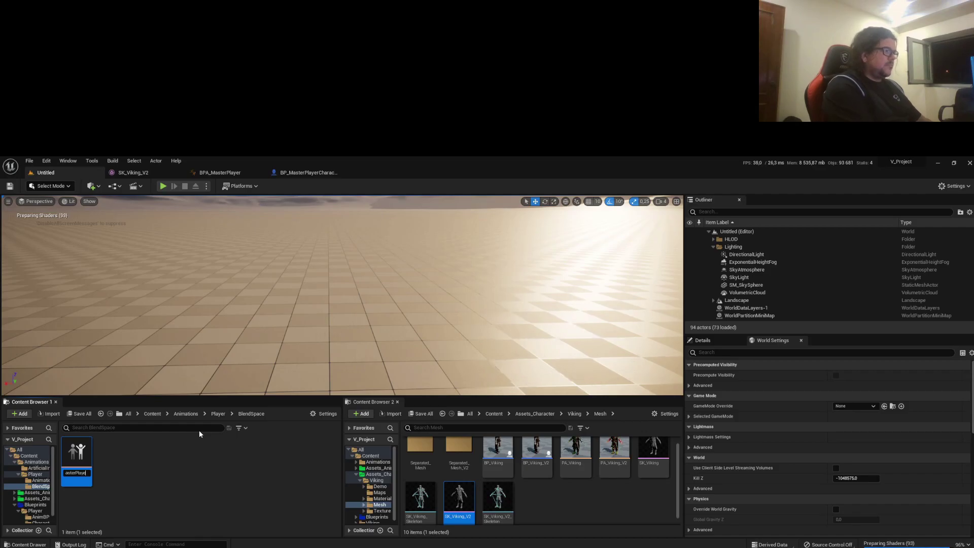
pyautogui.press('Return')
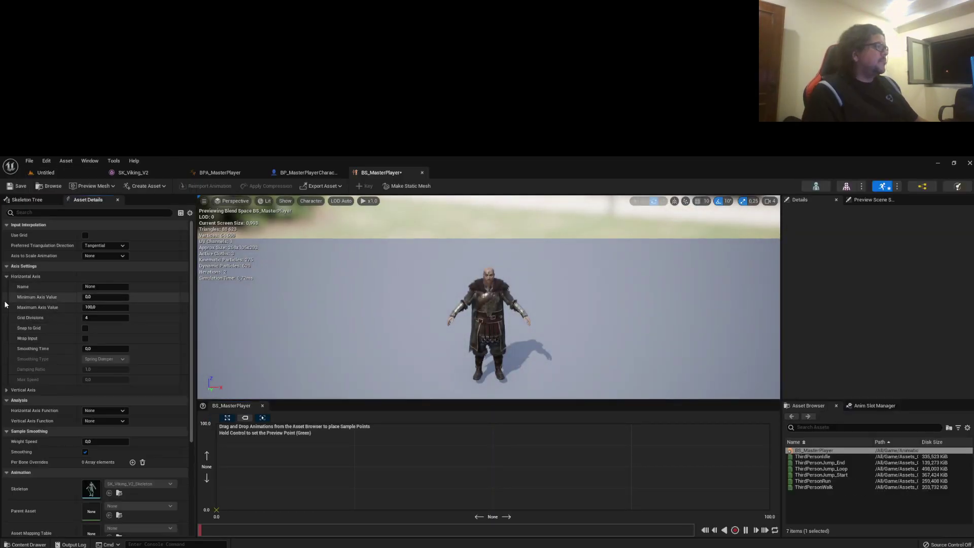
pyautogui.click(118, 289)
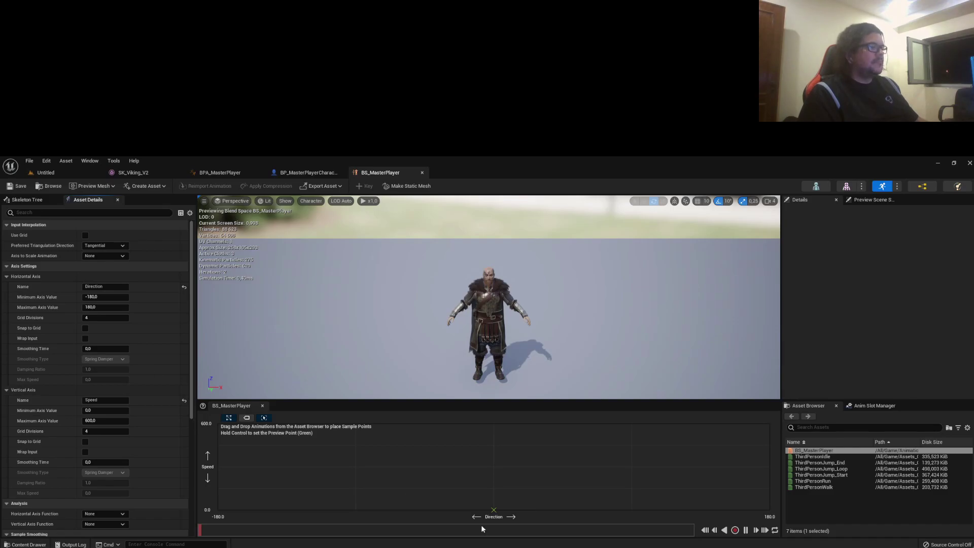
pyautogui.hotkey('ctrl', 'Tab')
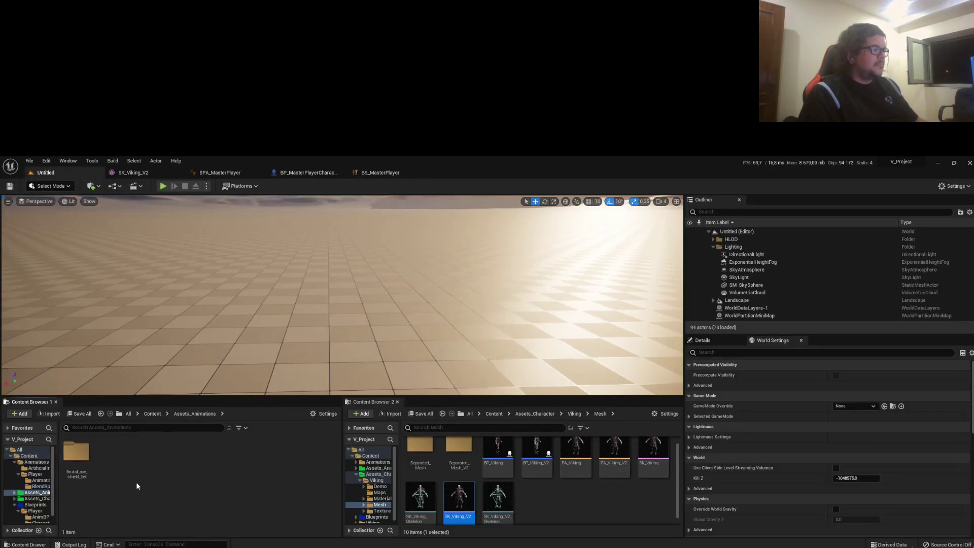
# Search the Brutal_axe_shield_Set animations for 'walk' and preview anim_walk_back.
pyautogui.doubleClick(76, 451)
pyautogui.doubleClick(115, 452)
pyautogui.scroll(-1, 195, 479)
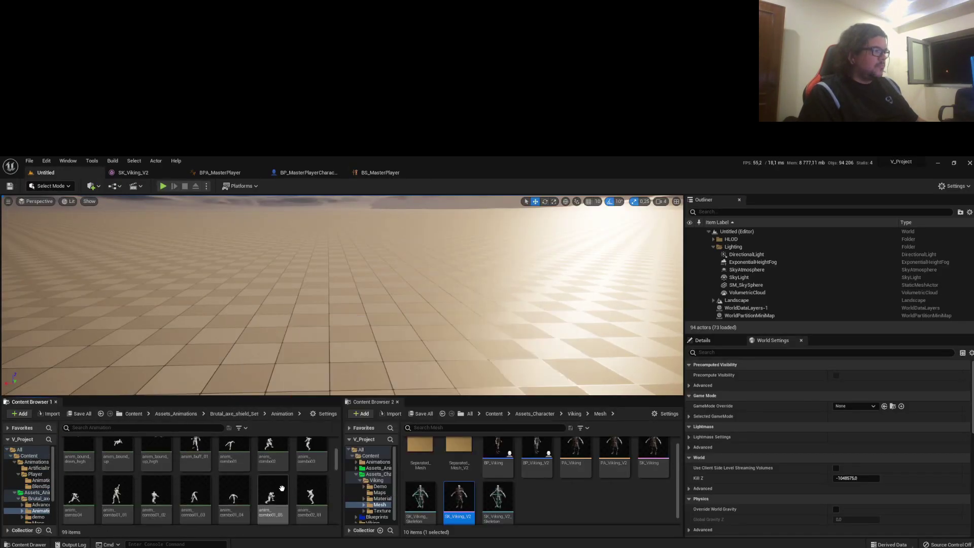
pyautogui.click(92, 427)
pyautogui.write('walk')
pyautogui.click(116, 459)
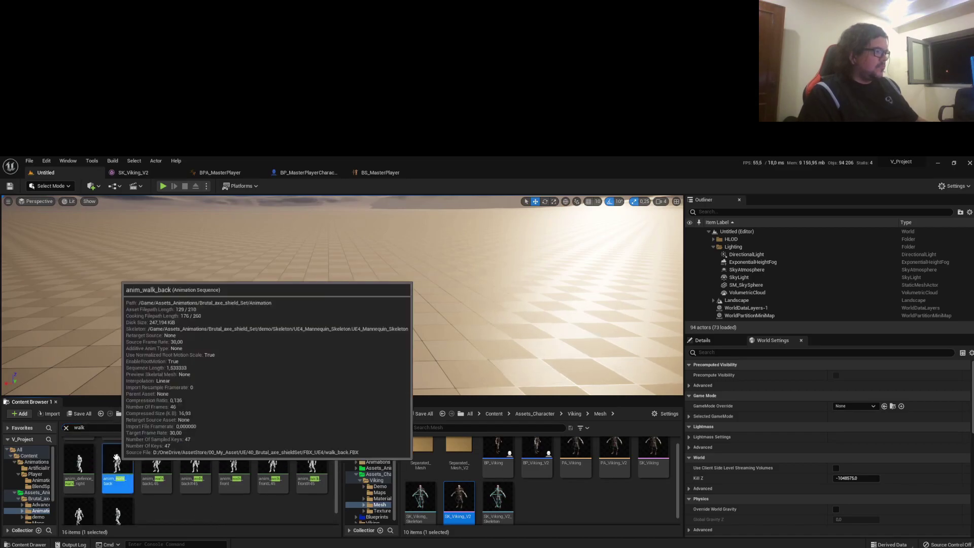
pyautogui.doubleClick(116, 459)
pyautogui.hotkey('ctrl', 'Tab')
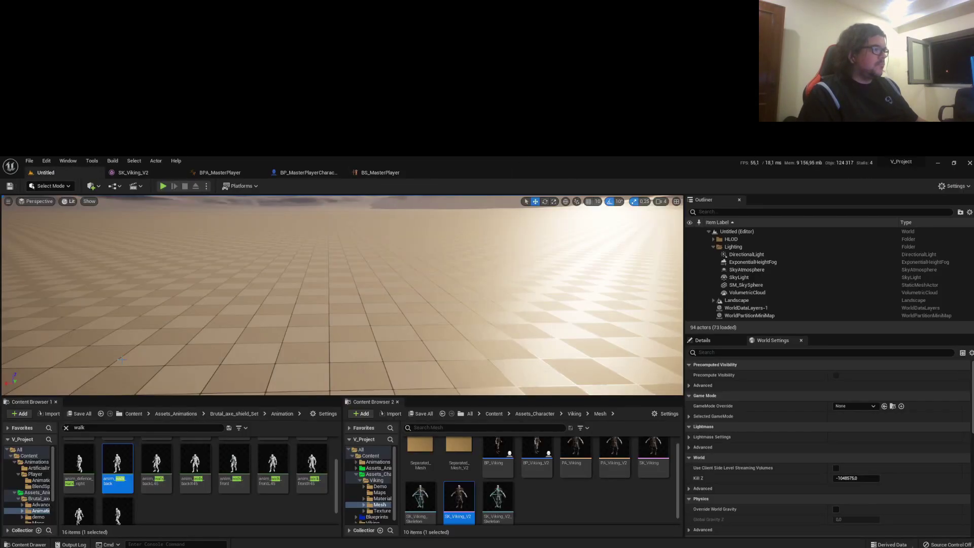
pyautogui.hotkey('ctrl', 'Tab')
pyautogui.hotkey('ctrl', 'Tab')
pyautogui.hotkey('ctrl', 'Tab')
# Clear the 'walk' filter and inspect the pack's BlendSpace asset.
pyautogui.scroll(-1, 217, 468)
pyautogui.click(218, 467)
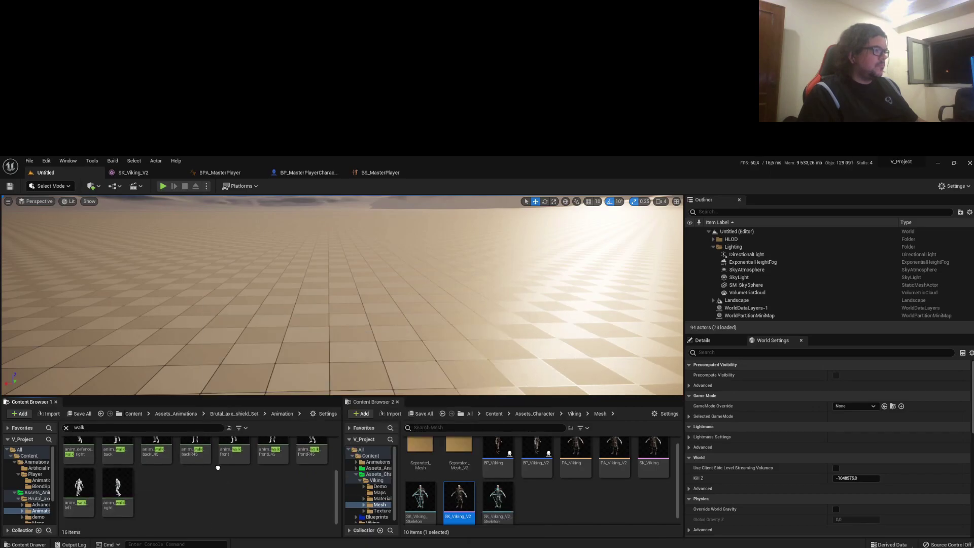
pyautogui.scroll(1, 218, 467)
pyautogui.click(100, 414)
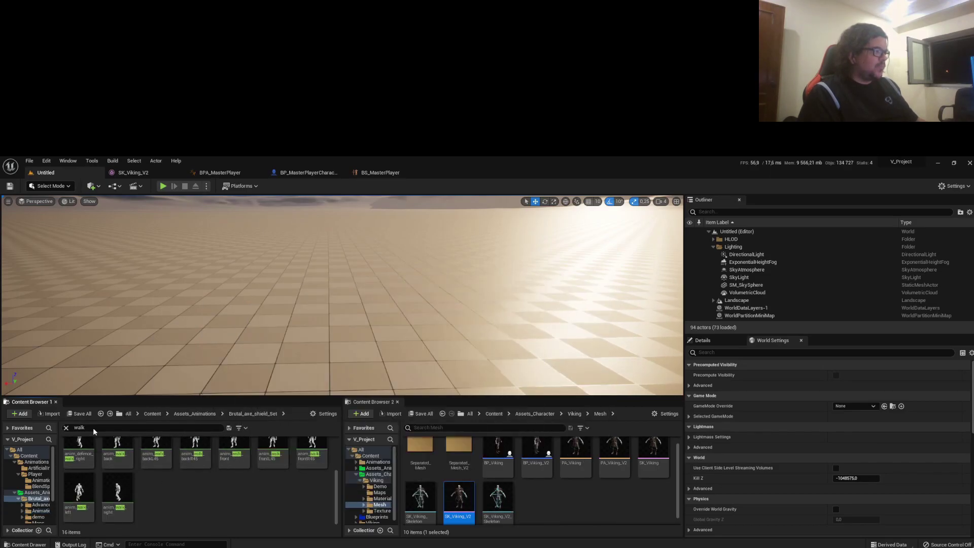
pyautogui.click(66, 428)
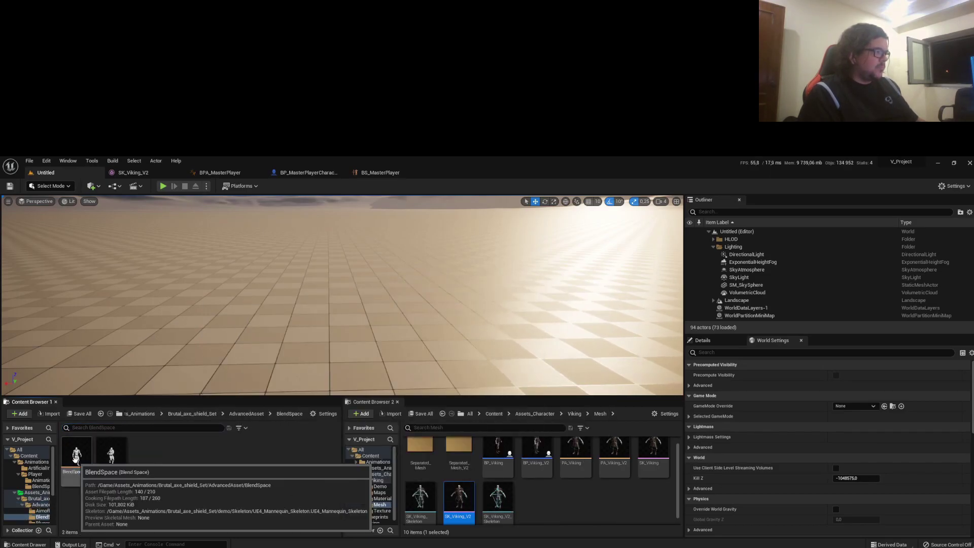
pyautogui.doubleClick(76, 459)
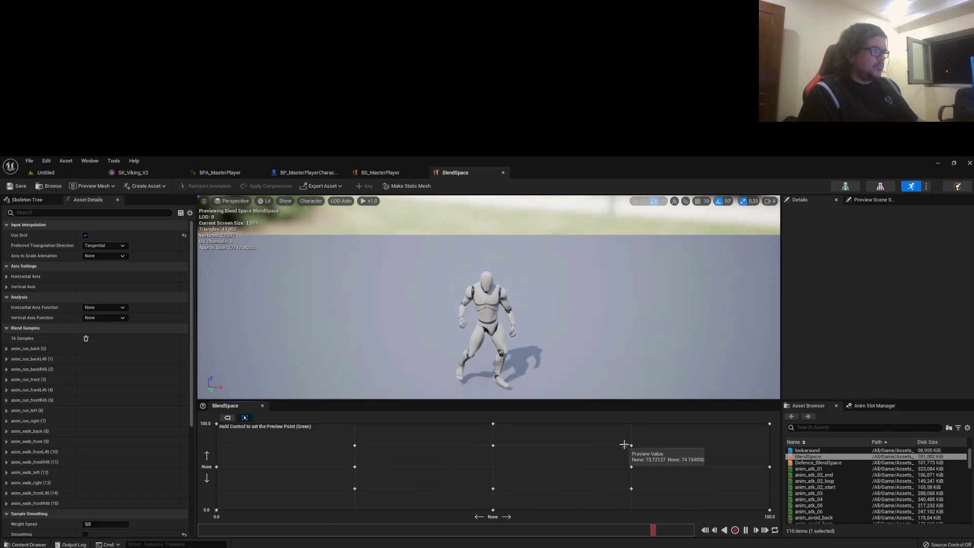
pyautogui.click(503, 172)
# Inspect the lookaround blend space, then bring up the Mixamo browser window maximized.
pyautogui.click(46, 172)
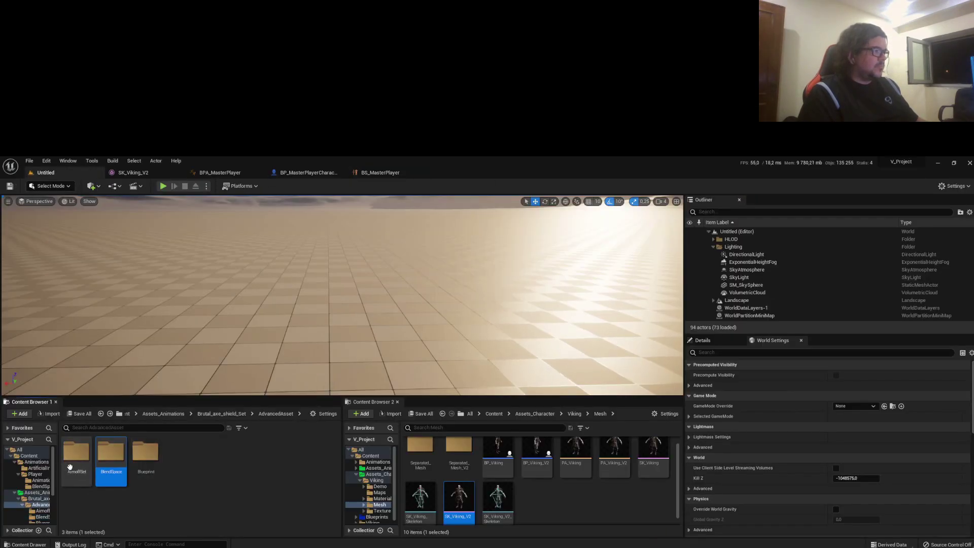
pyautogui.press('Return')
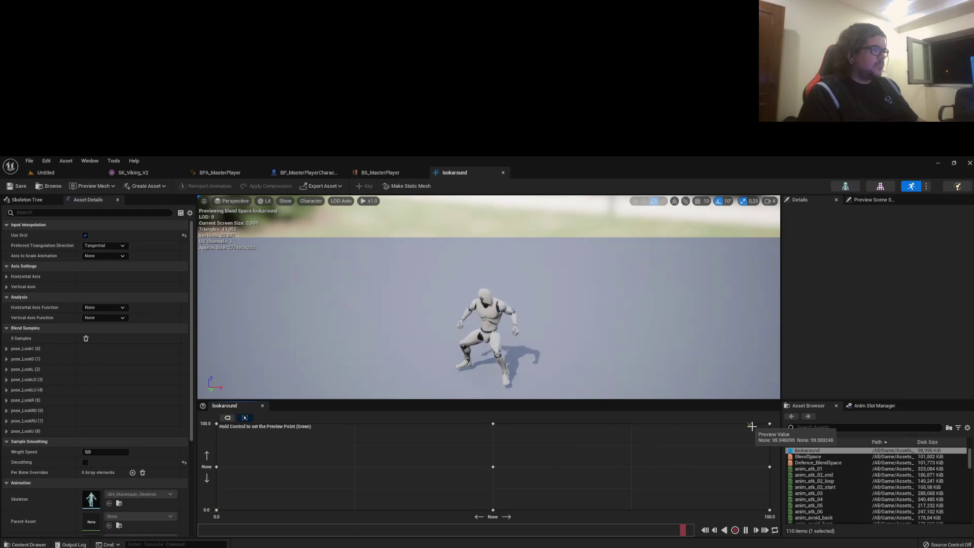
pyautogui.click(502, 172)
pyautogui.click(46, 172)
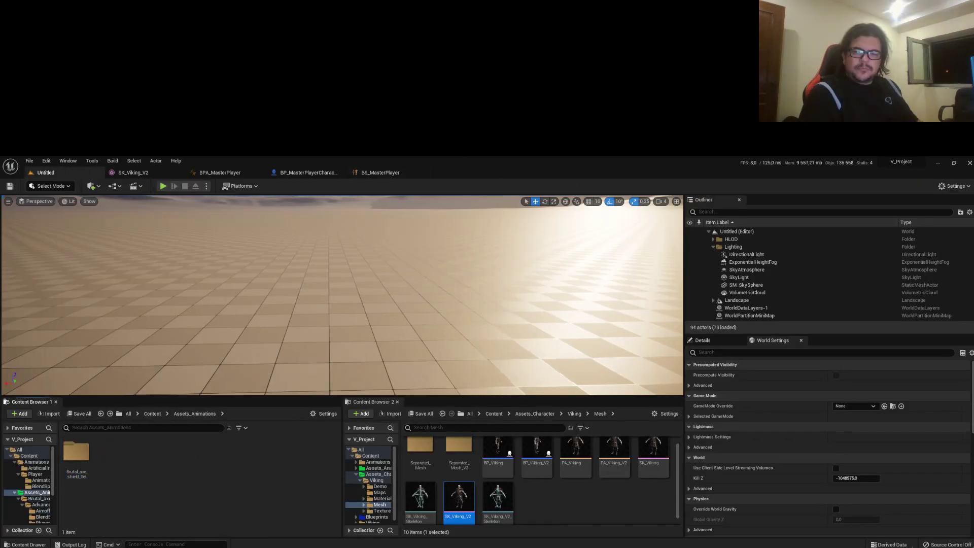
pyautogui.hotkey('alt', 'Tab')
pyautogui.doubleClick(537, 223)
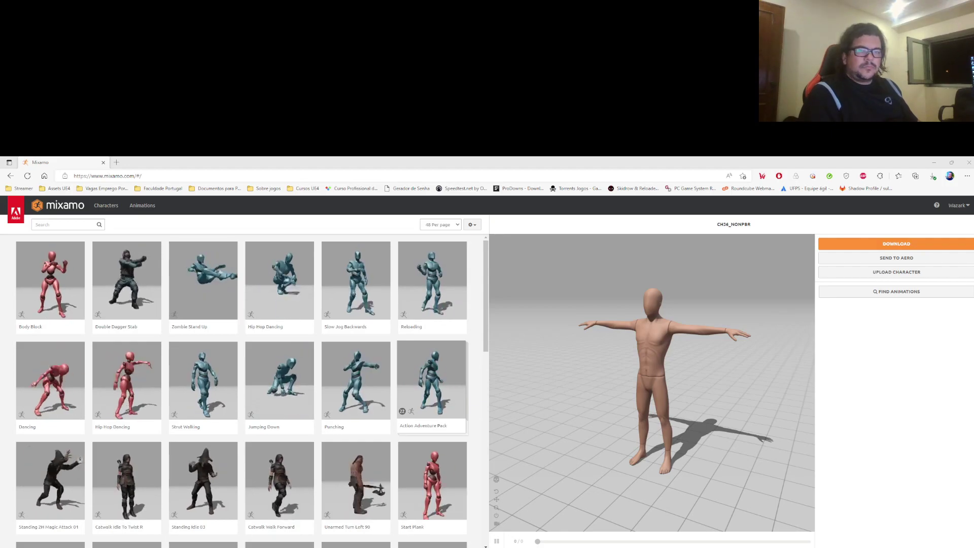
# Upload the auto-rigged mannequin and preview the Walking animation set In Place.
pyautogui.click(893, 272)
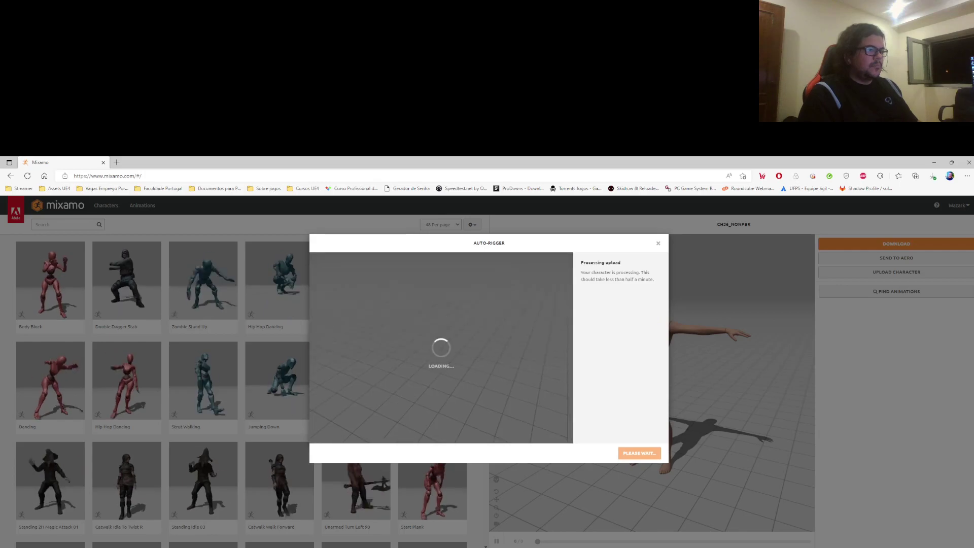
pyautogui.click(640, 454)
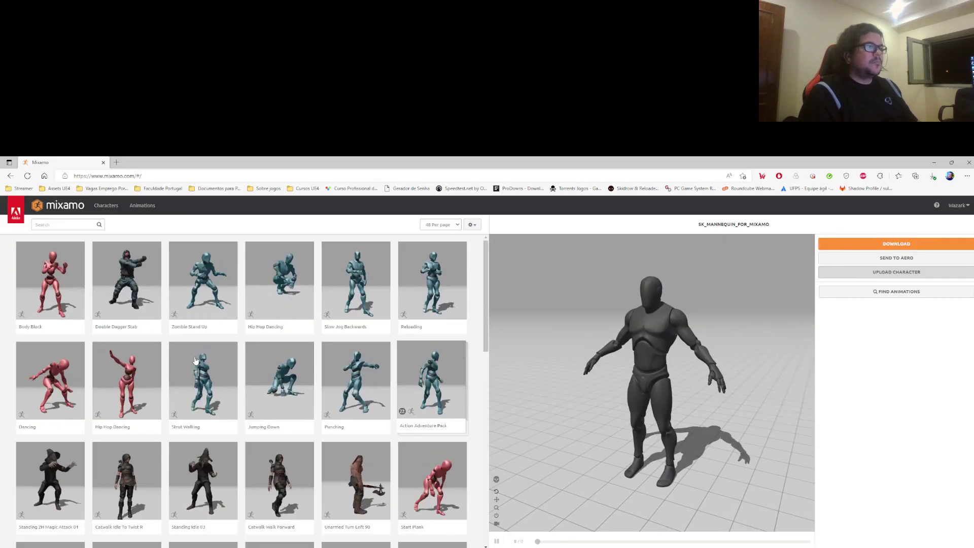
pyautogui.click(63, 224)
pyautogui.write('Walk')
pyautogui.press('Return')
pyautogui.click(280, 411)
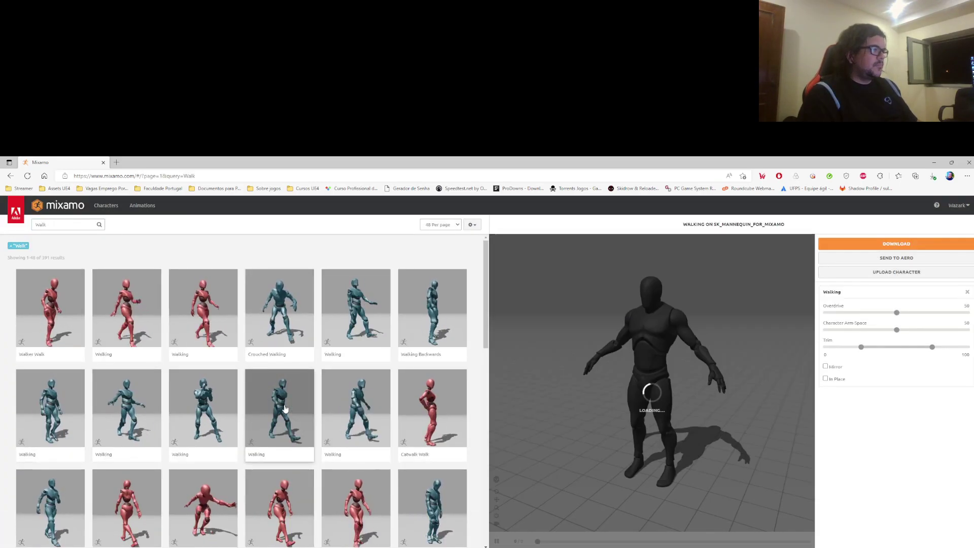
pyautogui.click(826, 379)
# Compare another in-place walk, then start downloading the Start Walking animation.
pyautogui.scroll(-5, 433, 417)
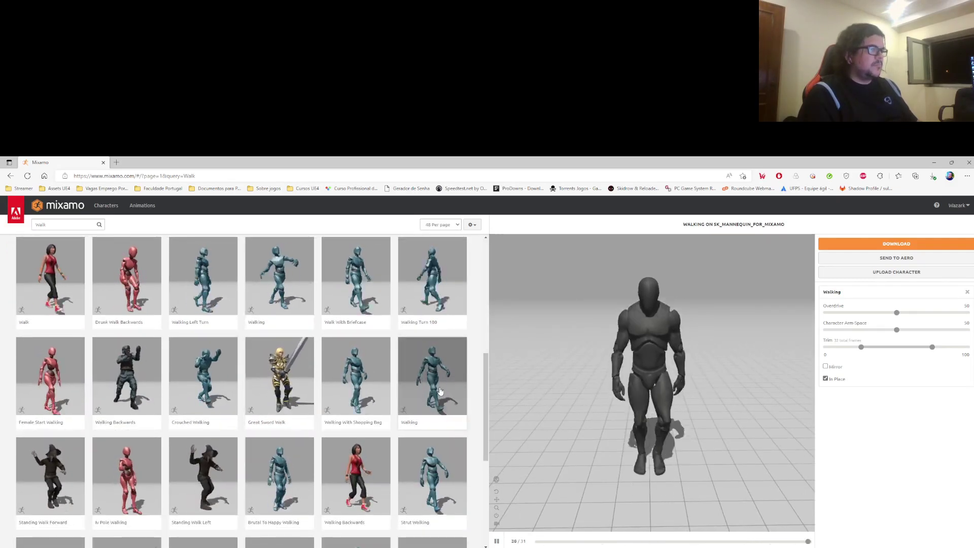
pyautogui.click(434, 417)
pyautogui.click(837, 413)
pyautogui.scroll(-5, 371, 379)
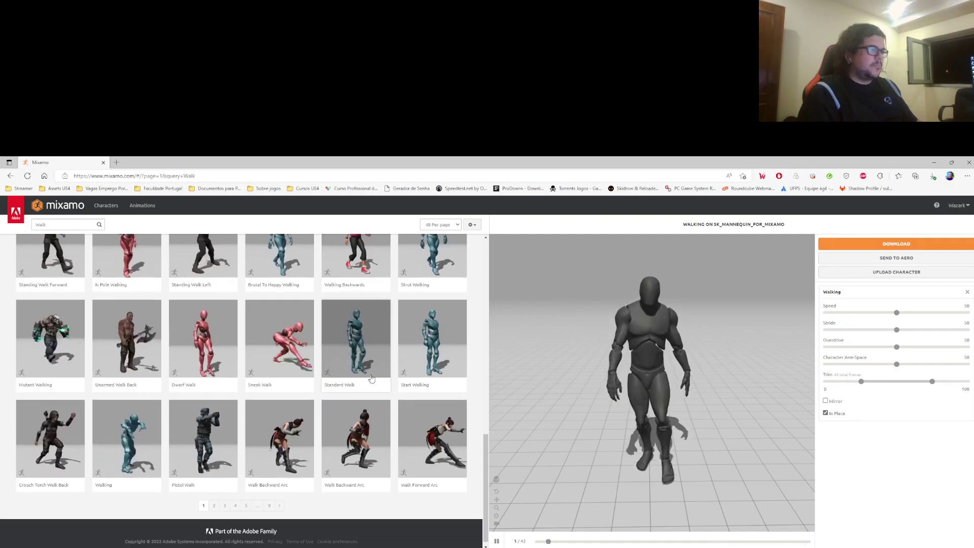
pyautogui.scroll(4, 371, 379)
pyautogui.click(433, 481)
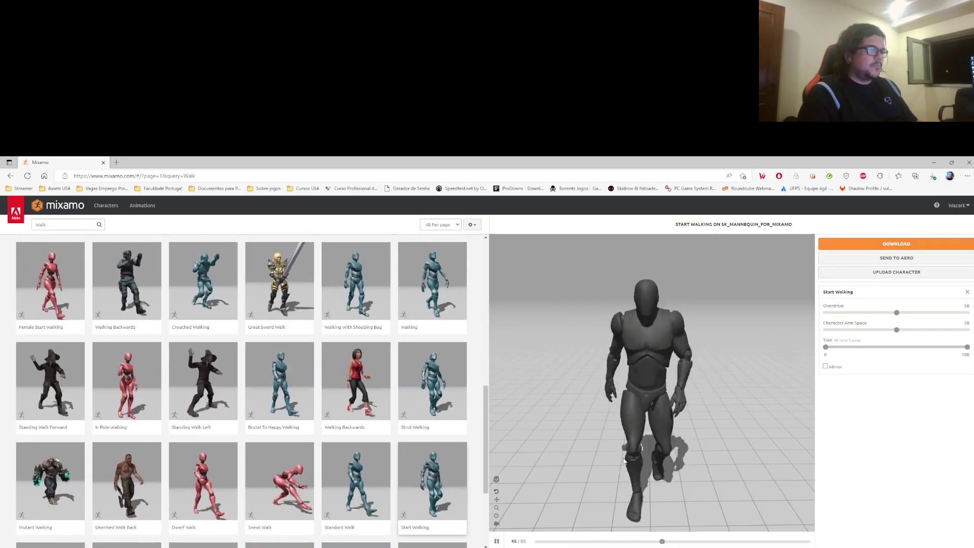
pyautogui.click(896, 244)
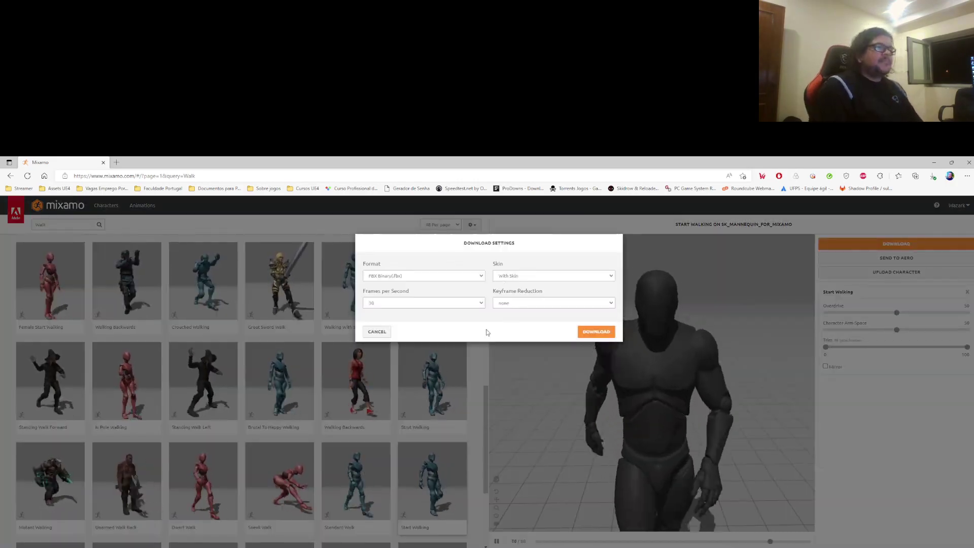
pyautogui.click(596, 331)
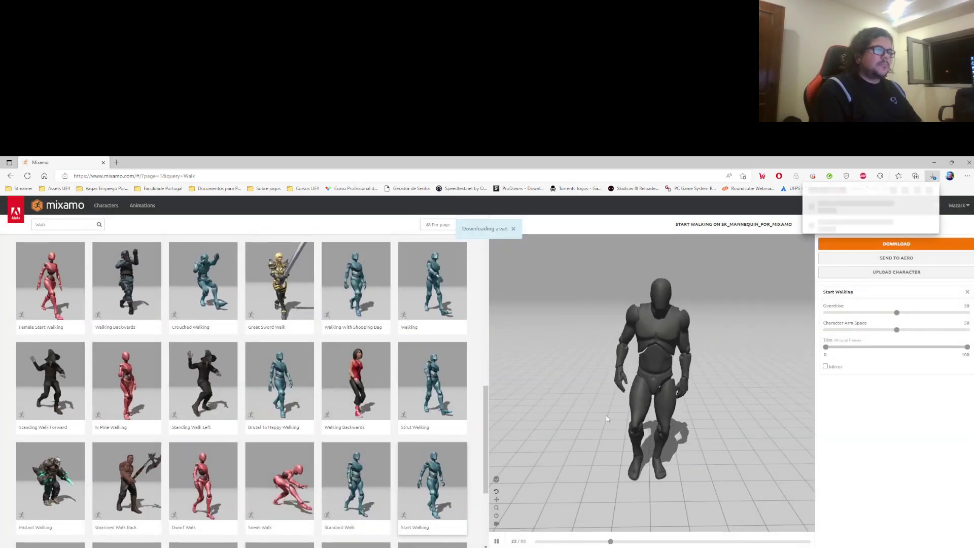
# Save the Start Walking FBX into the IncomingFbx folder.
pyautogui.scroll(1, 446, 399)
pyautogui.click(133, 226)
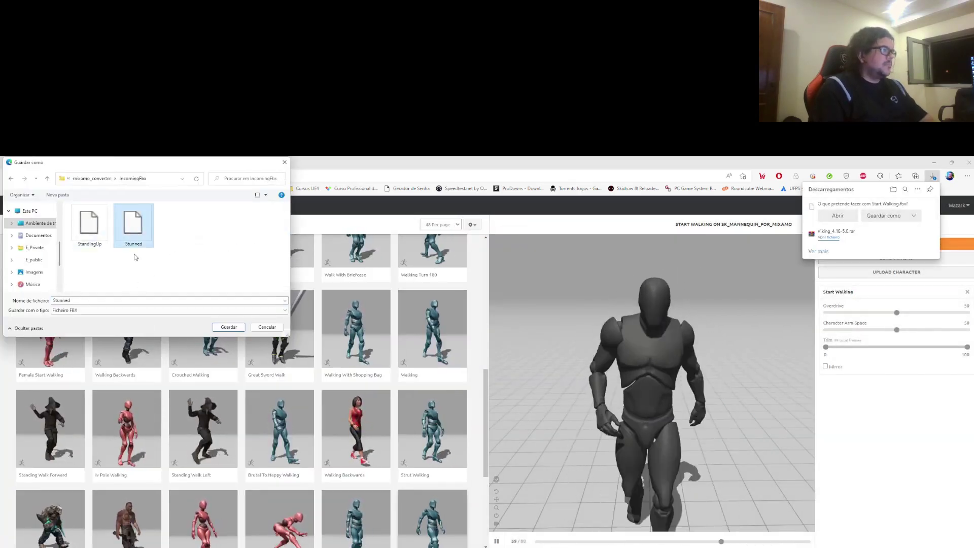
pyautogui.click(105, 218)
pyautogui.press('Return')
pyautogui.scroll(5, 324, 400)
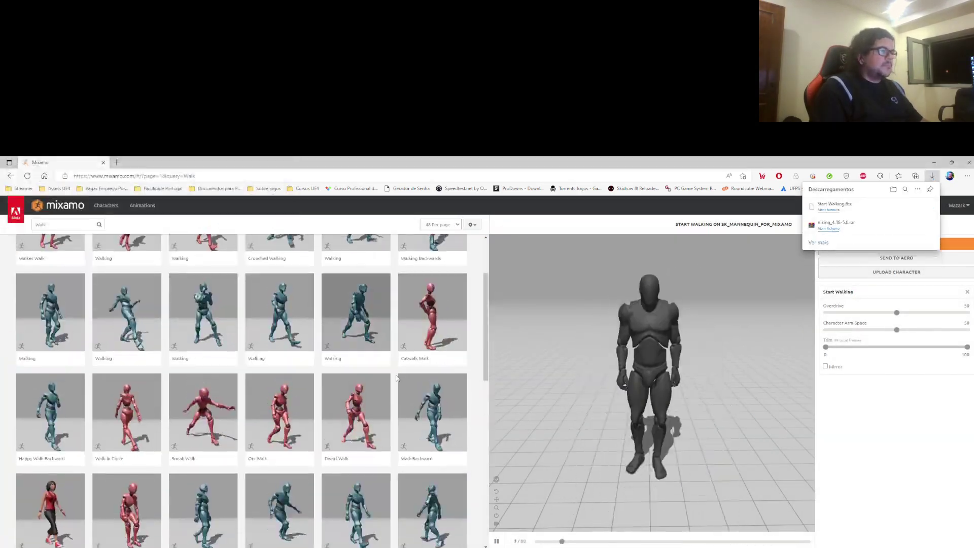
# Download the in-place Walking animation with arm spacing 62 and save the FBX.
pyautogui.click(300, 401)
pyautogui.click(825, 378)
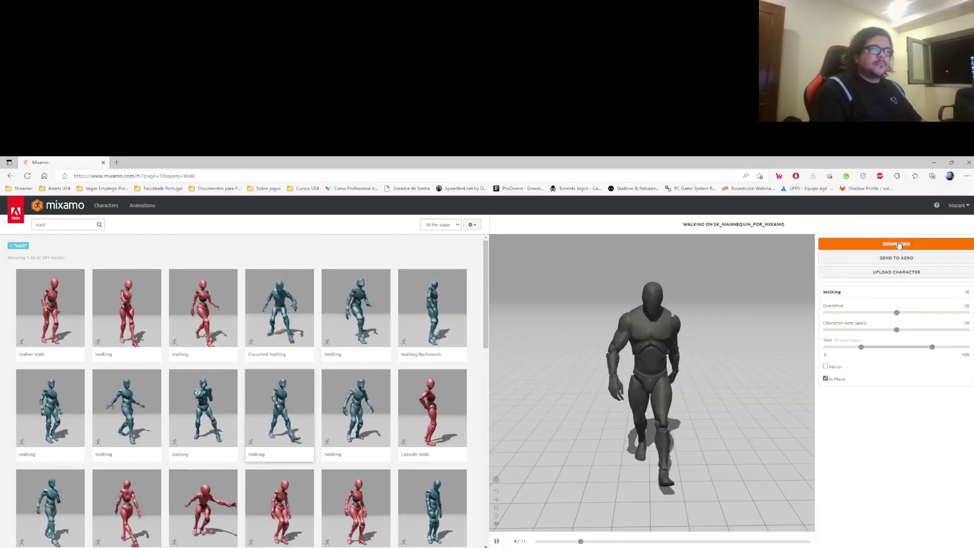
pyautogui.click(897, 243)
pyautogui.click(602, 333)
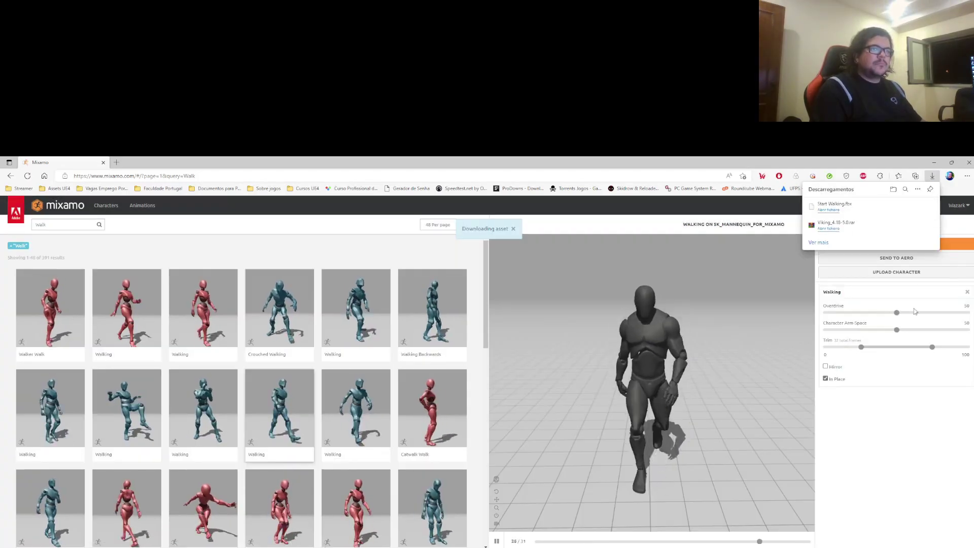
pyautogui.moveTo(897, 330); pyautogui.dragTo(914, 330)
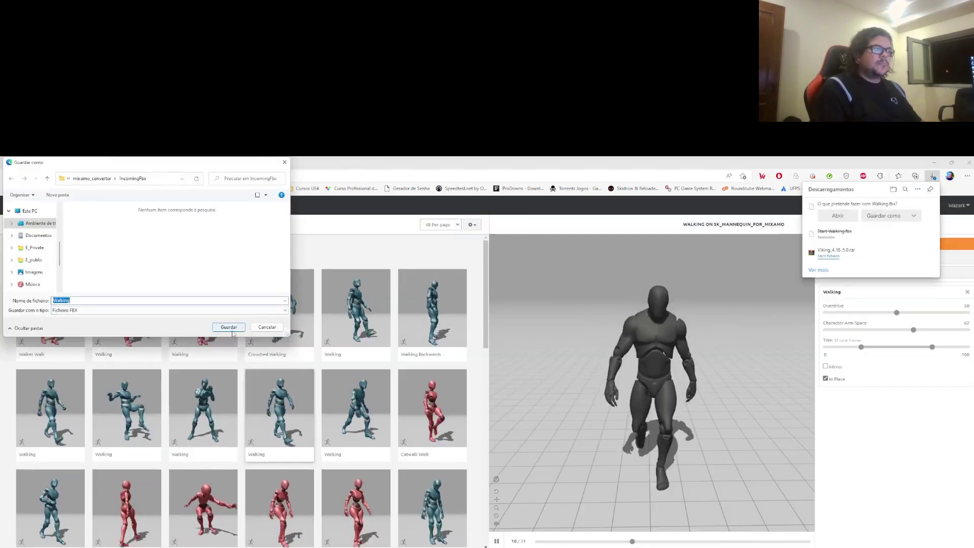
pyautogui.click(229, 328)
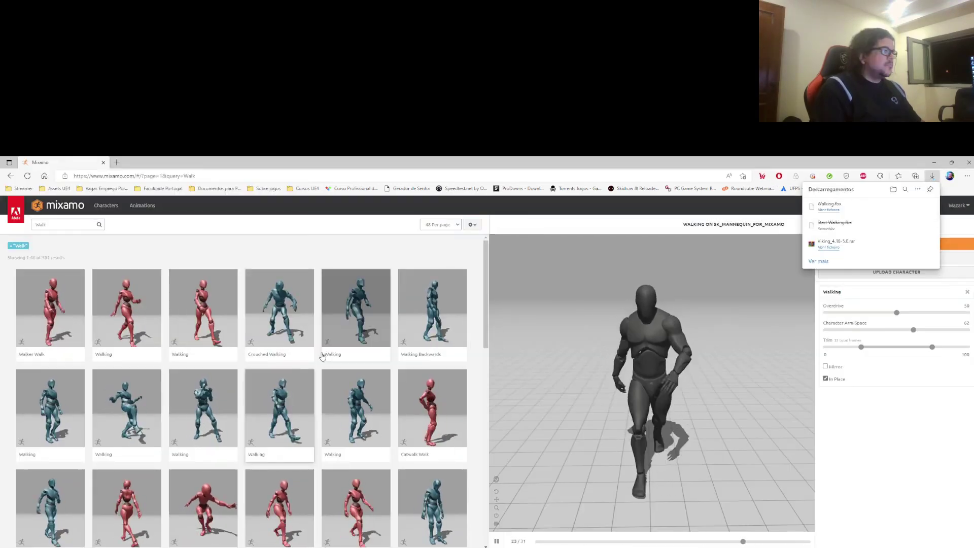
# Find the Happy Walk Backward animation and set it In Place.
pyautogui.scroll(-3, 80, 454)
pyautogui.scroll(-3, 81, 455)
pyautogui.scroll(-3, 80, 455)
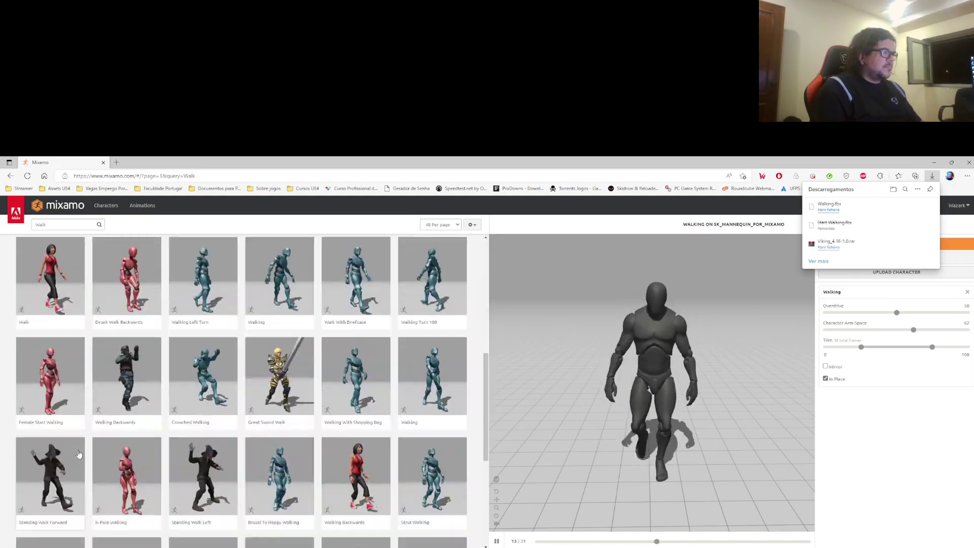
pyautogui.scroll(-2, 79, 454)
pyautogui.scroll(-2, 79, 454)
pyautogui.scroll(3, 79, 453)
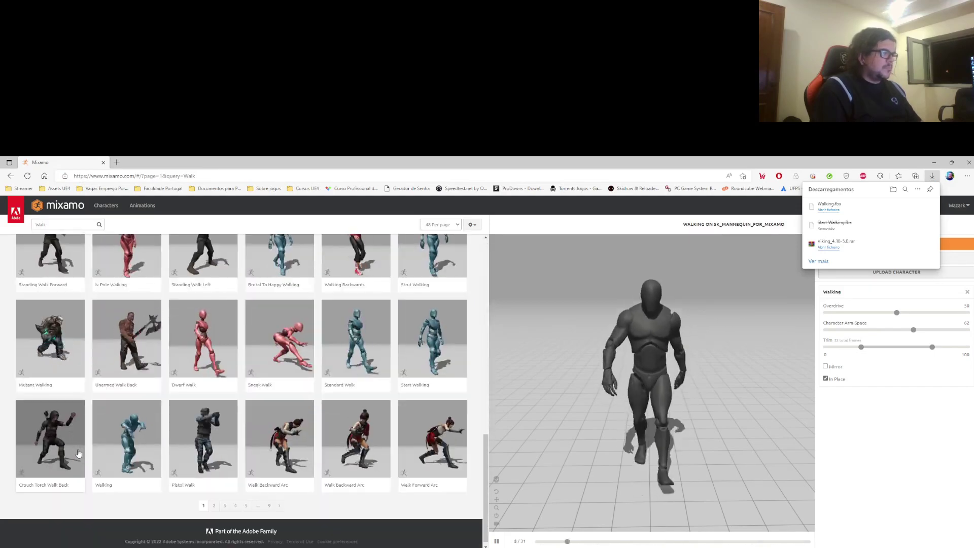
pyautogui.scroll(3, 76, 406)
pyautogui.scroll(2, 71, 431)
pyautogui.click(66, 457)
pyautogui.click(826, 366)
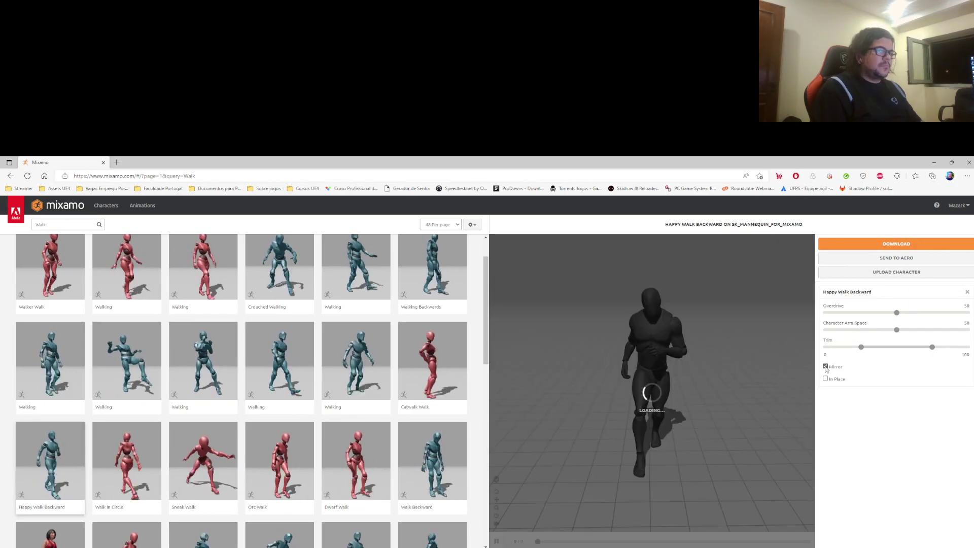
# Download Happy Walk Backward with arm spacing 60, saving the FBX as 'back'.
pyautogui.scroll(1, 393, 402)
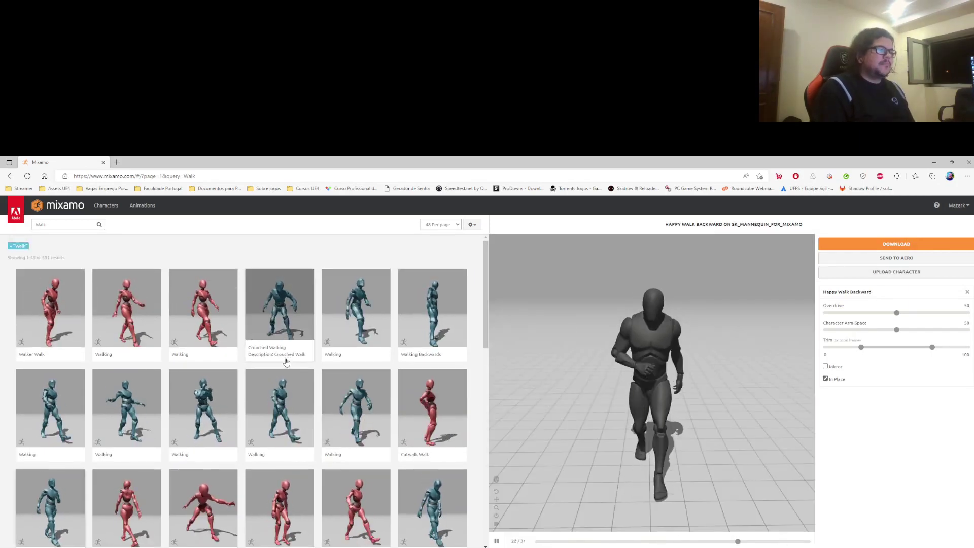
pyautogui.moveTo(897, 330); pyautogui.dragTo(911, 331)
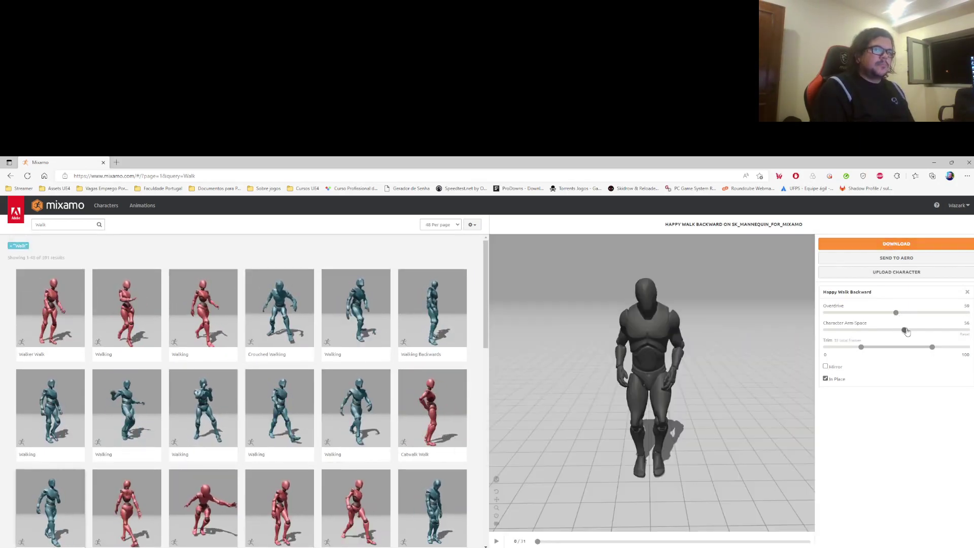
pyautogui.click(894, 247)
pyautogui.click(594, 331)
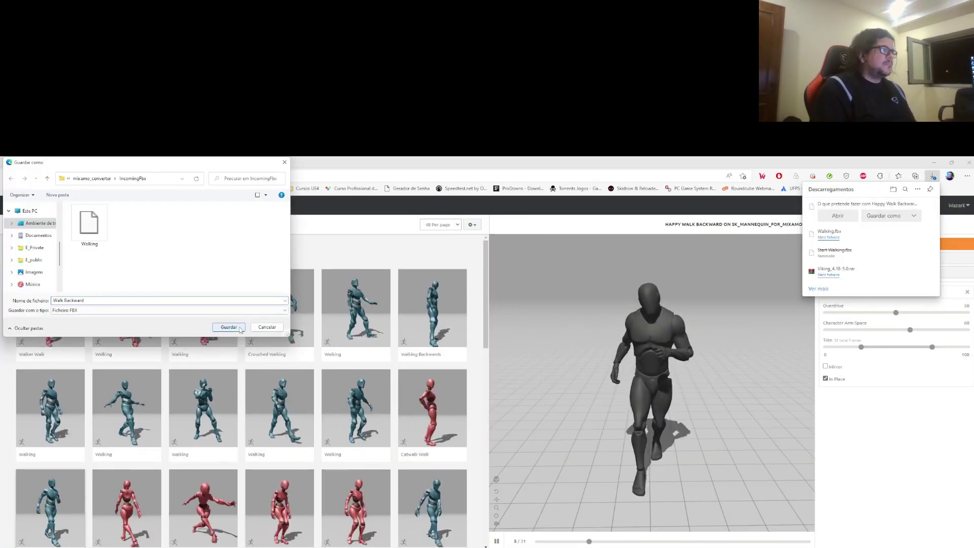
pyautogui.click(229, 327)
pyautogui.write('back')
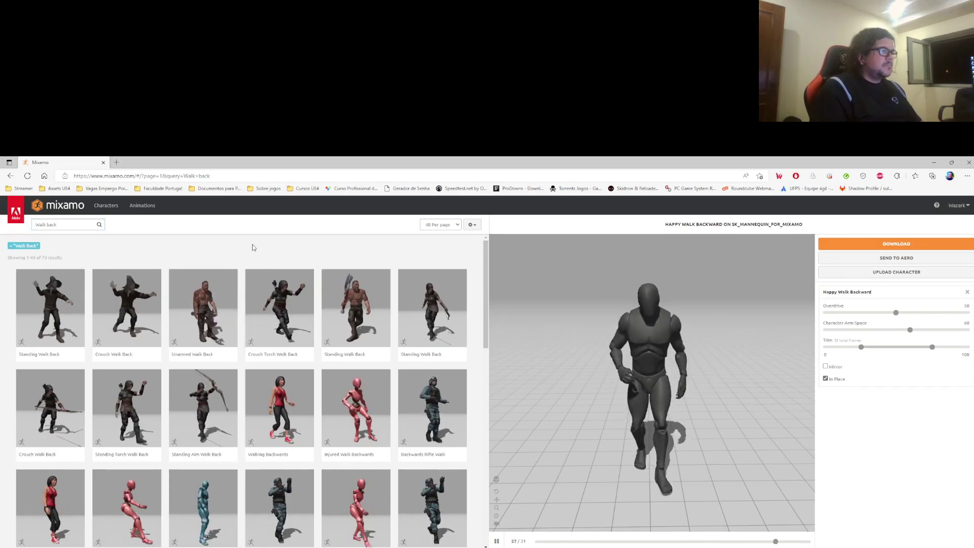
# Download in-place Walking Backwards with arm spacing 62, replacing Walk Backward.fbx.
pyautogui.scroll(-2, 265, 290)
pyautogui.scroll(-2, 265, 290)
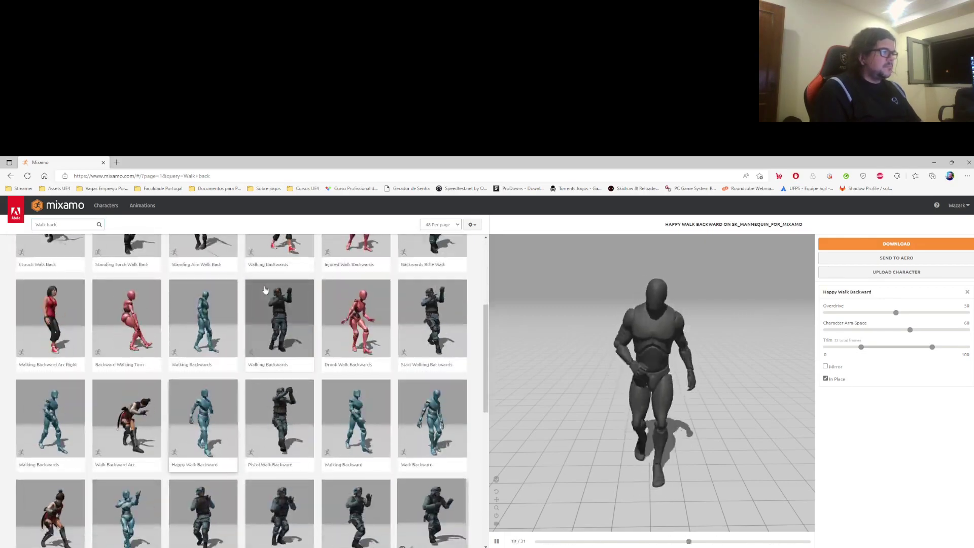
pyautogui.scroll(-1, 265, 290)
pyautogui.click(48, 375)
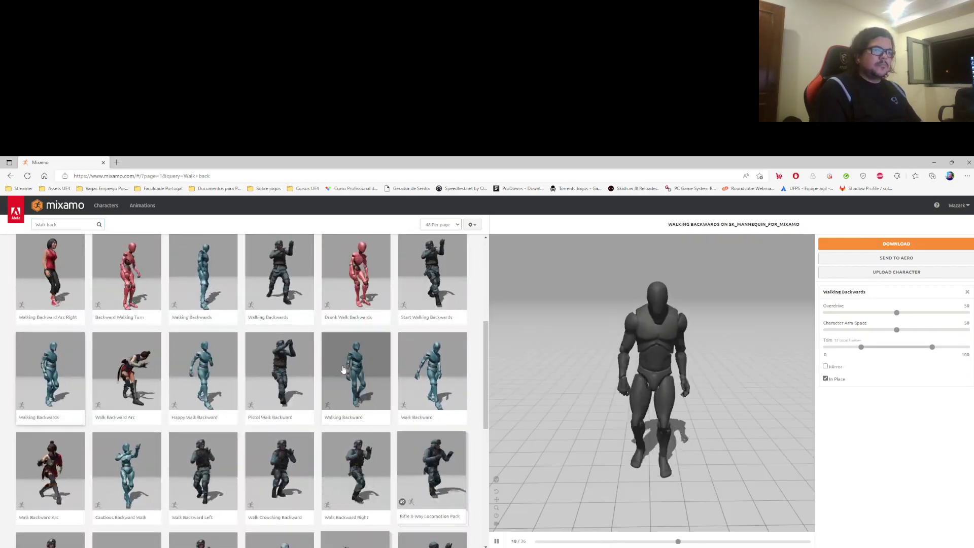
pyautogui.moveTo(897, 331); pyautogui.dragTo(914, 330)
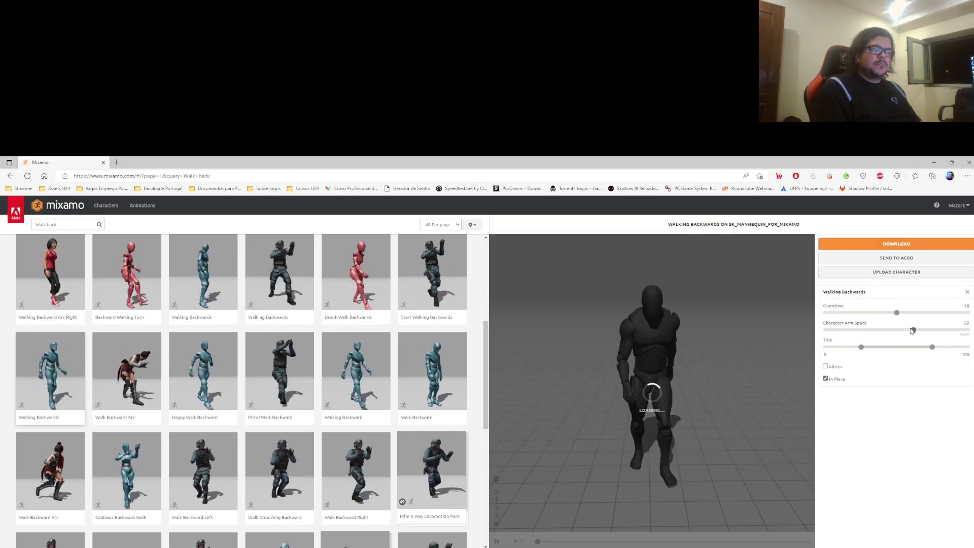
pyautogui.click(897, 243)
pyautogui.click(597, 317)
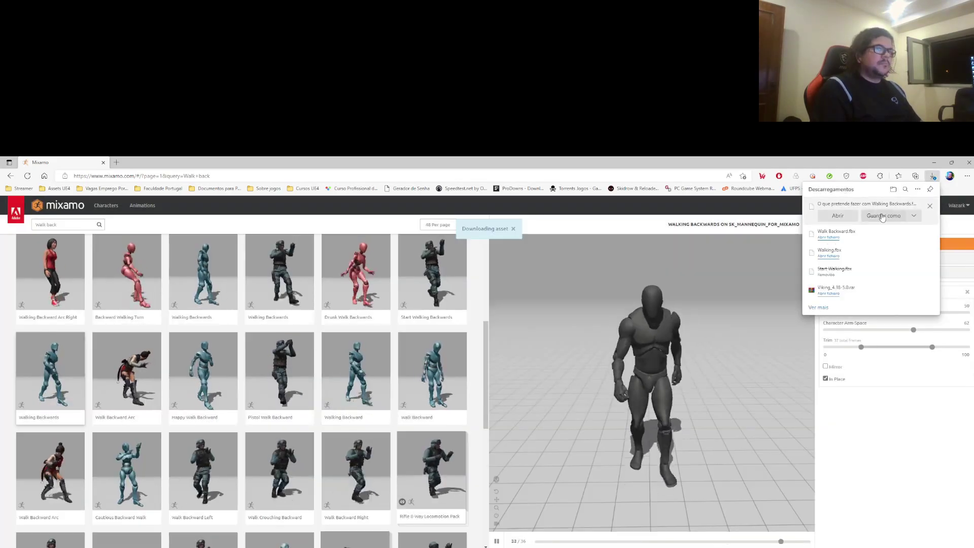
pyautogui.doubleClick(87, 224)
pyautogui.click(504, 360)
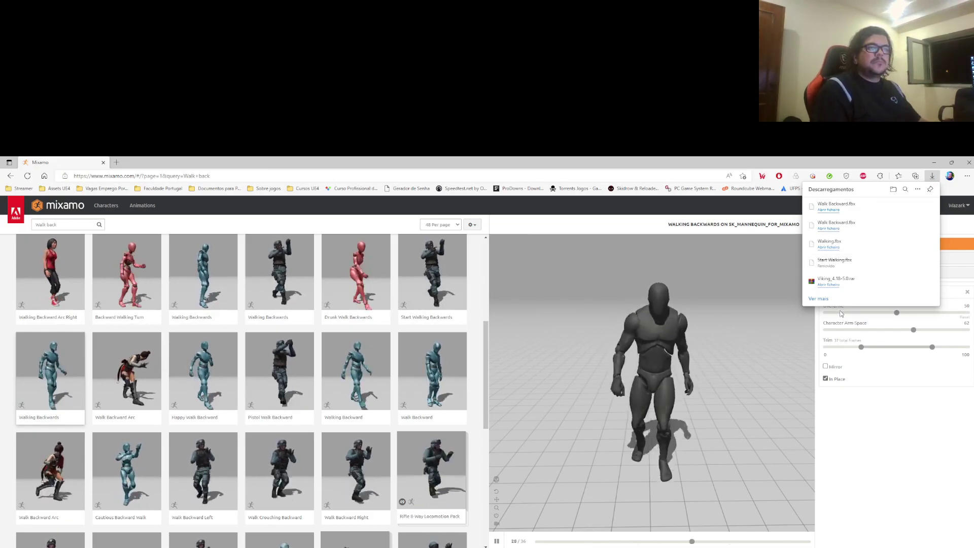
# Search 'start walk', pick Start Walking and begin its download.
pyautogui.scroll(-2, 320, 330)
pyautogui.scroll(-1, 330, 355)
pyautogui.scroll(-2, 341, 386)
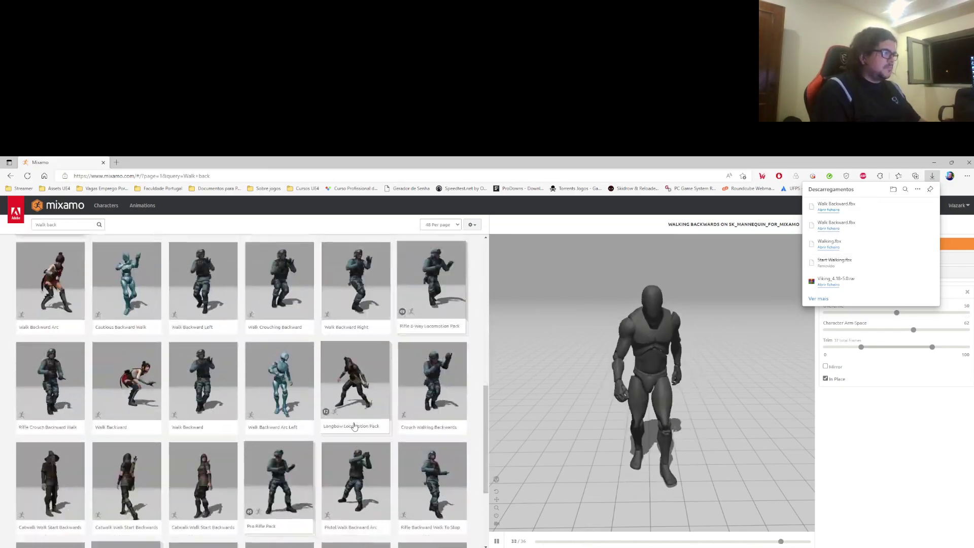
pyautogui.scroll(-2, 355, 426)
pyautogui.scroll(10, 354, 427)
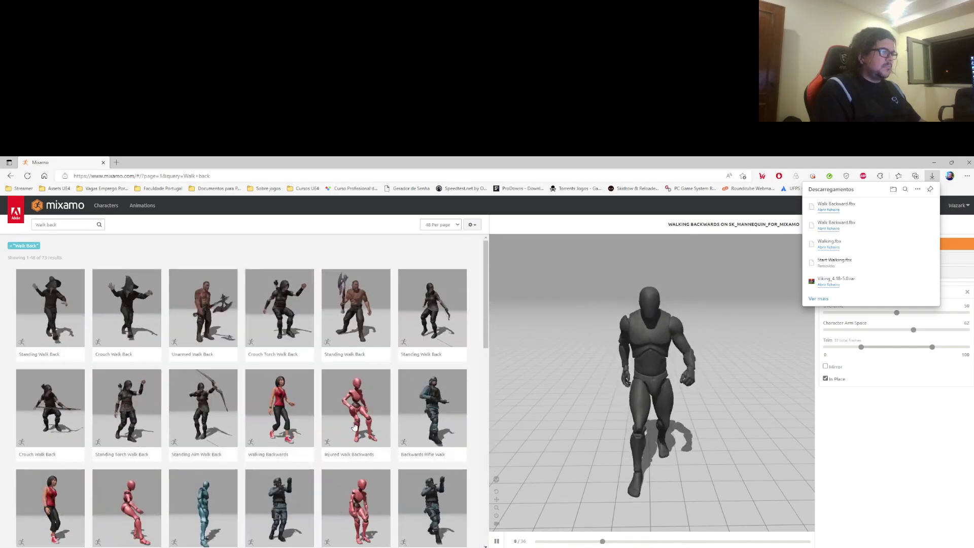
pyautogui.tripleClick(64, 224)
pyautogui.write('start walk')
pyautogui.press('Return')
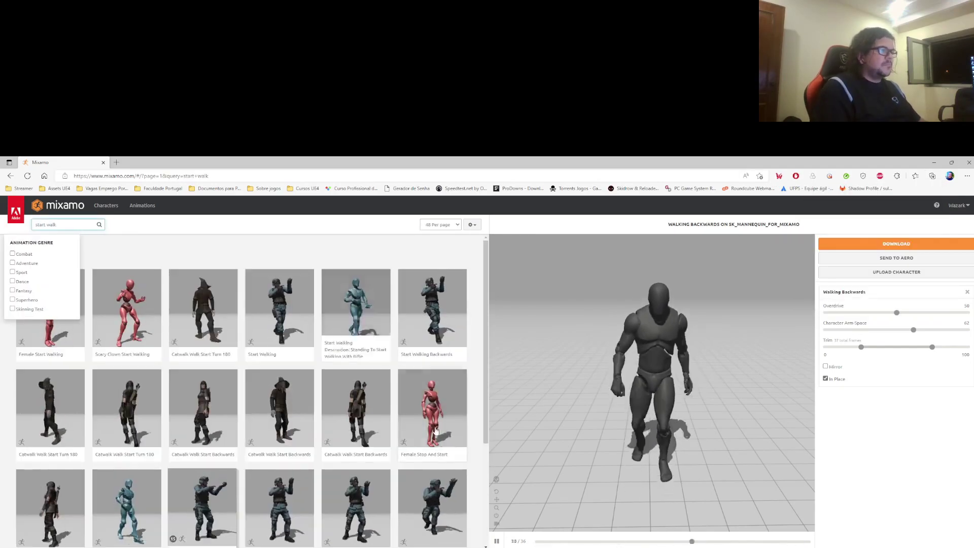
pyautogui.scroll(-3, 227, 249)
pyautogui.click(127, 370)
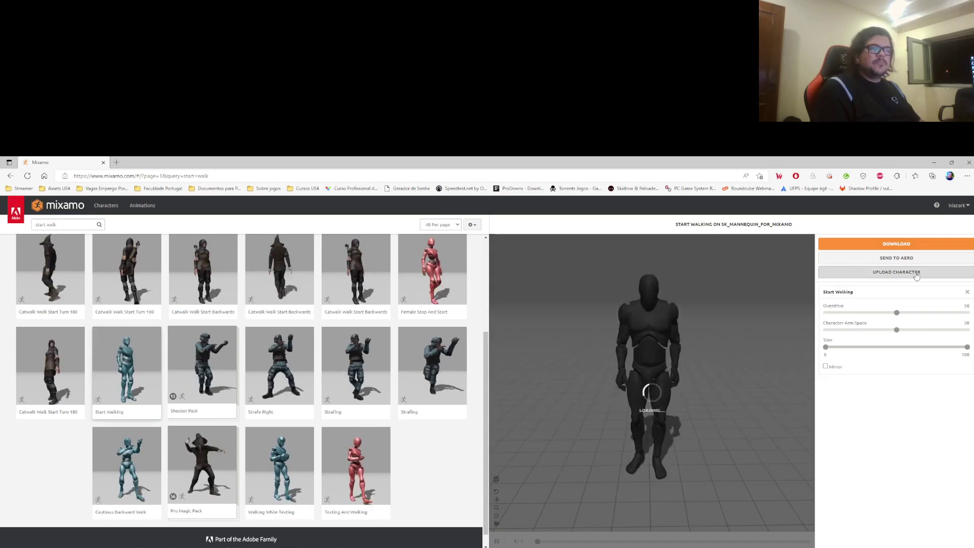
pyautogui.click(907, 244)
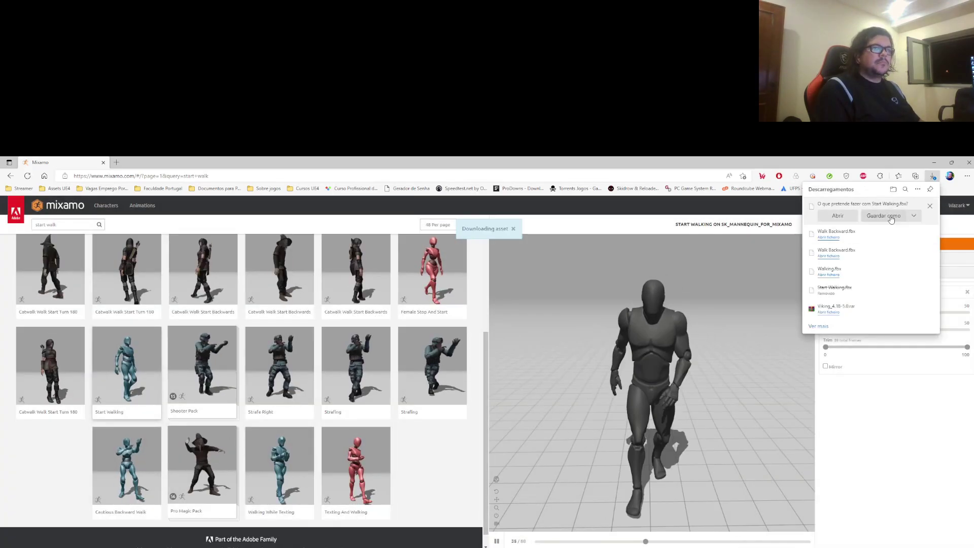
# Finish saving Start Walking, then search 'left' and download the Left Turn animation as FBX.
pyautogui.press('Return')
pyautogui.tripleClick(64, 225)
pyautogui.write('left')
pyautogui.press('Return')
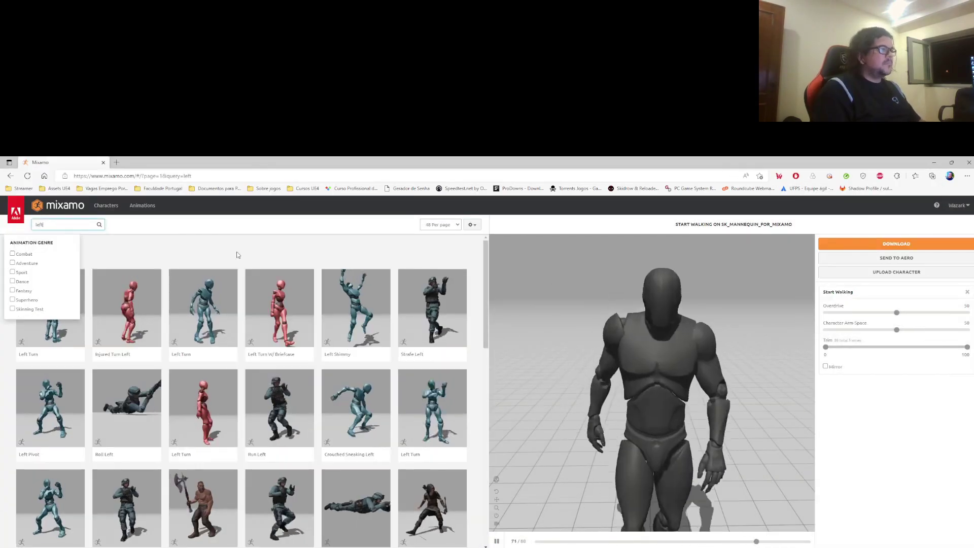
pyautogui.click(54, 320)
pyautogui.click(182, 415)
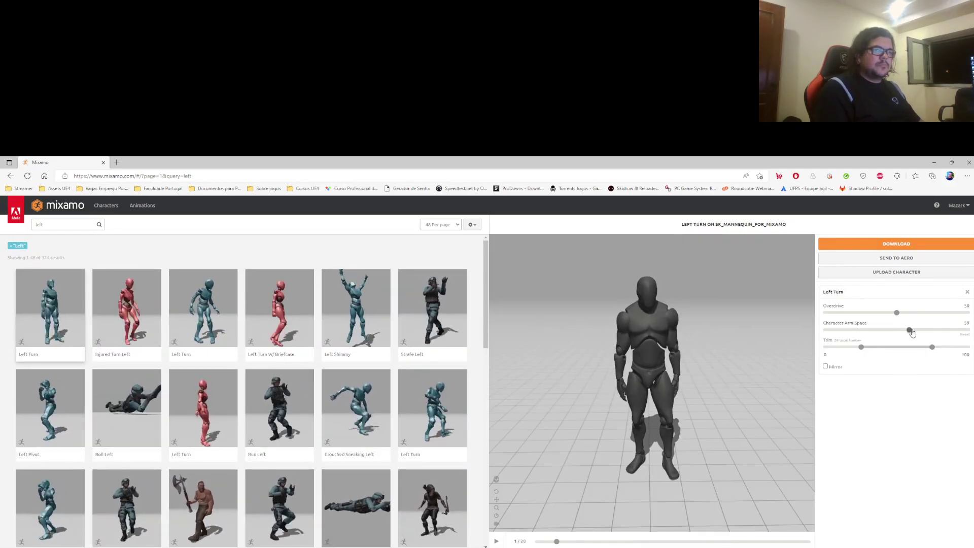
pyautogui.click(897, 244)
pyautogui.click(594, 331)
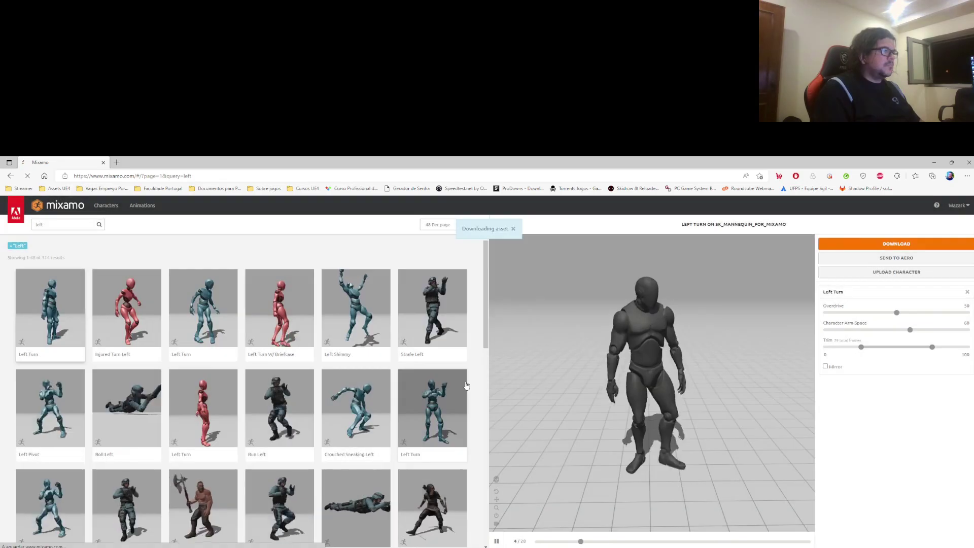
pyautogui.click(881, 222)
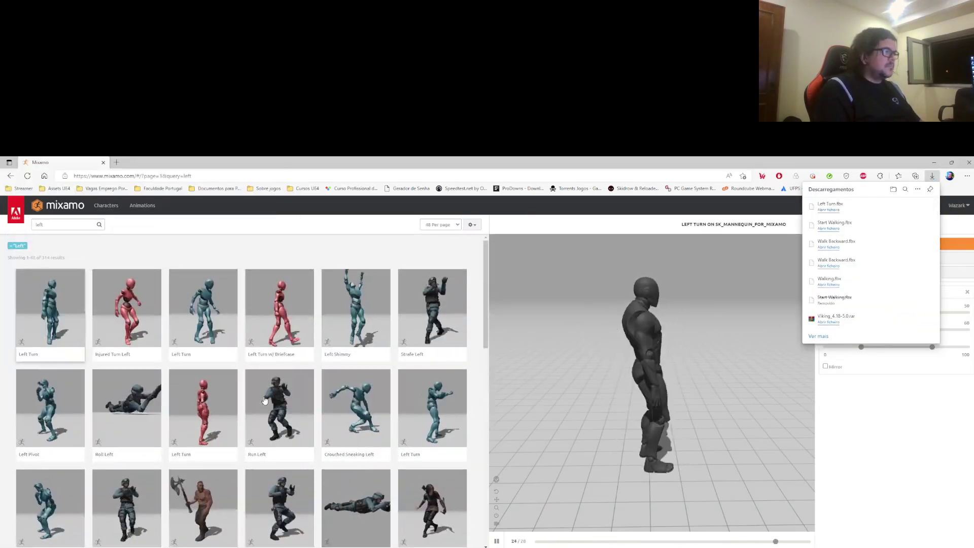
# From results page 2, download Left Strafe Walking in place with arm spacing 59.
pyautogui.scroll(-7, 461, 490)
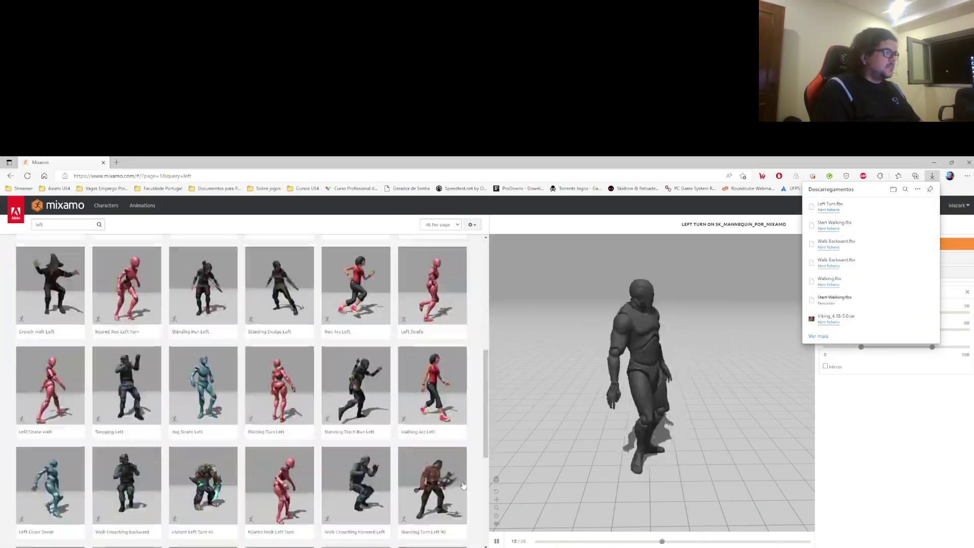
pyautogui.scroll(-5, 272, 404)
pyautogui.scroll(-5, 273, 404)
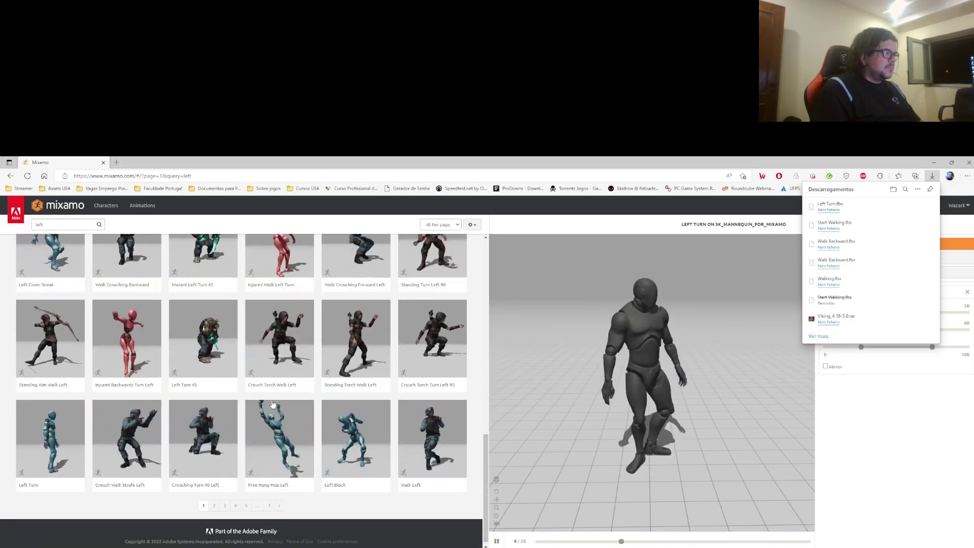
pyautogui.click(284, 511)
pyautogui.scroll(-4, 342, 419)
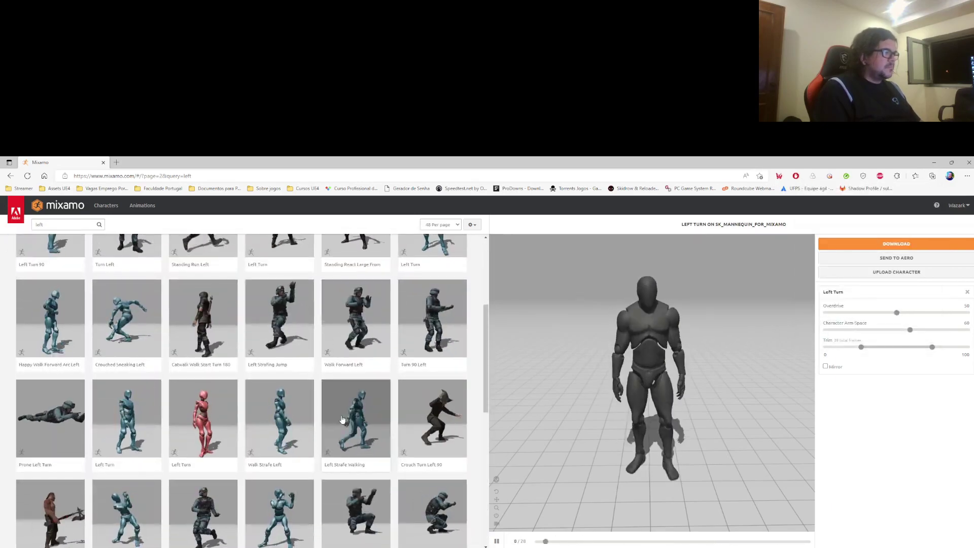
pyautogui.click(359, 410)
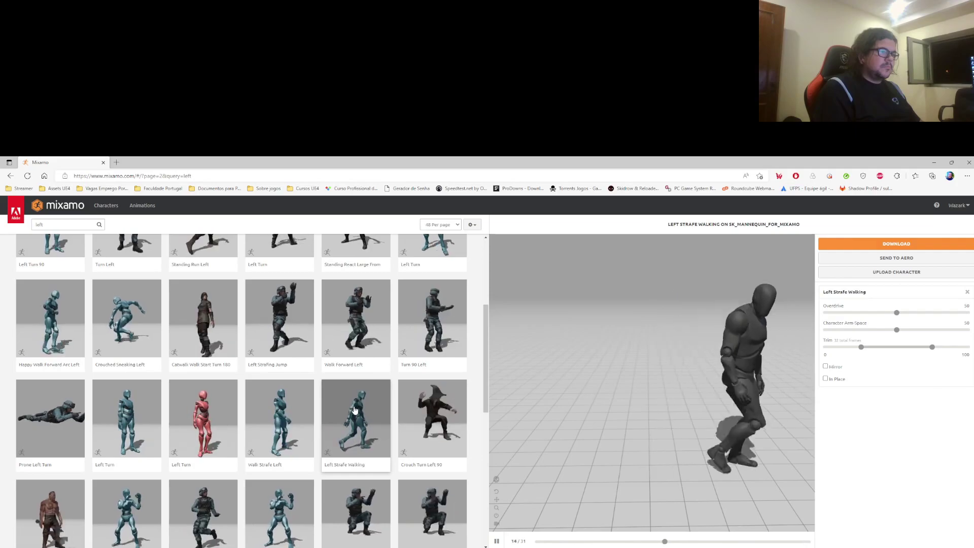
pyautogui.click(826, 362)
pyautogui.moveTo(897, 330); pyautogui.dragTo(909, 330)
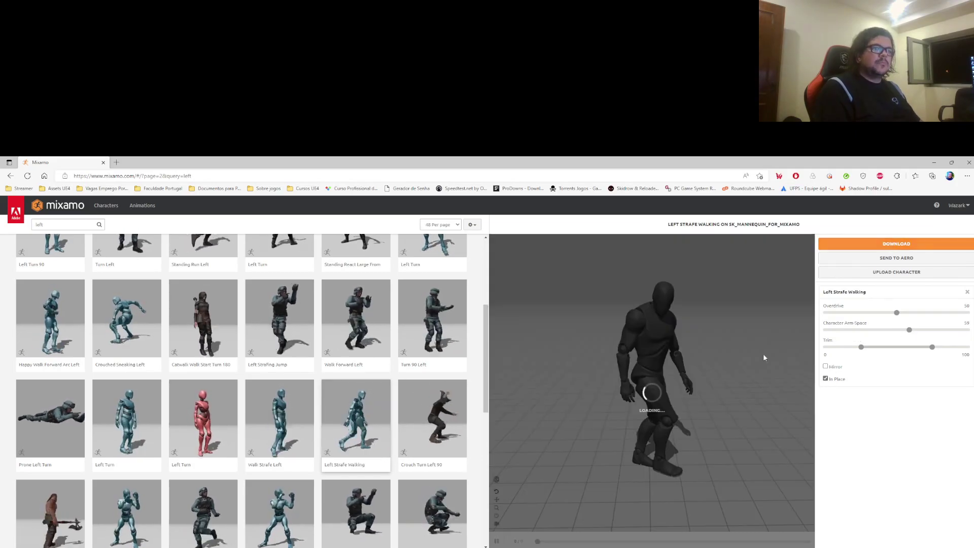
pyautogui.click(896, 244)
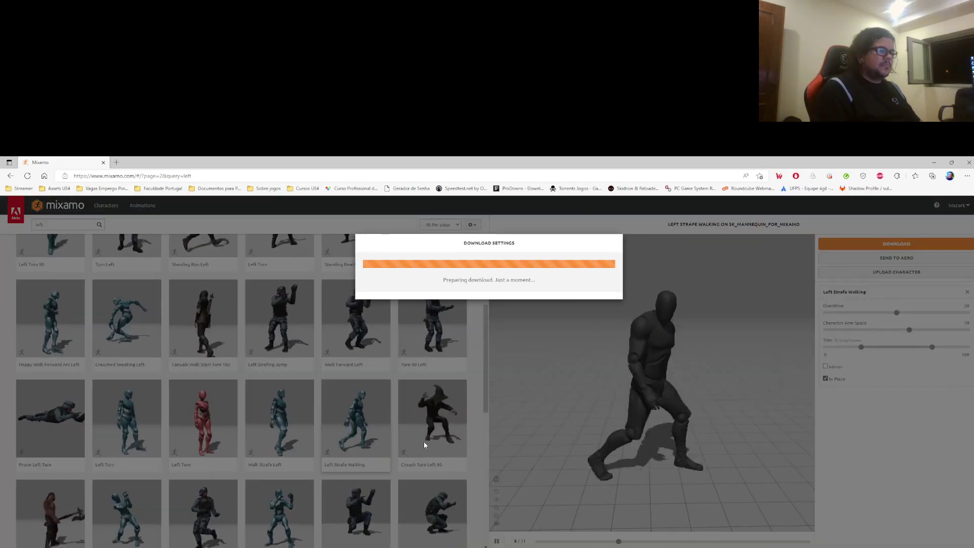
pyautogui.press('Return')
# Download Right Strafe Walking with arm spacing 59 into the IncomingFbx folder.
pyautogui.scroll(4, 56, 244)
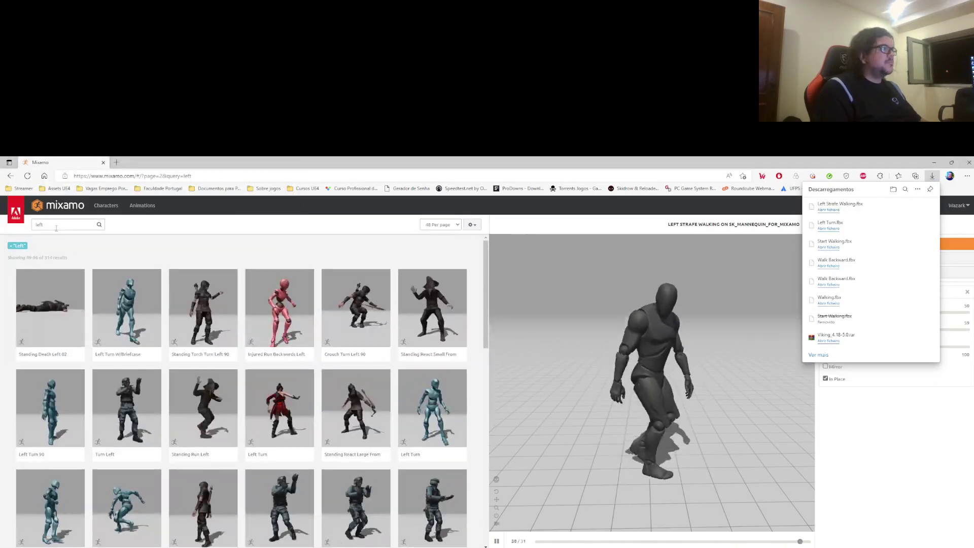
pyautogui.doubleClick(56, 225)
pyautogui.write('right strafe')
pyautogui.press('Return')
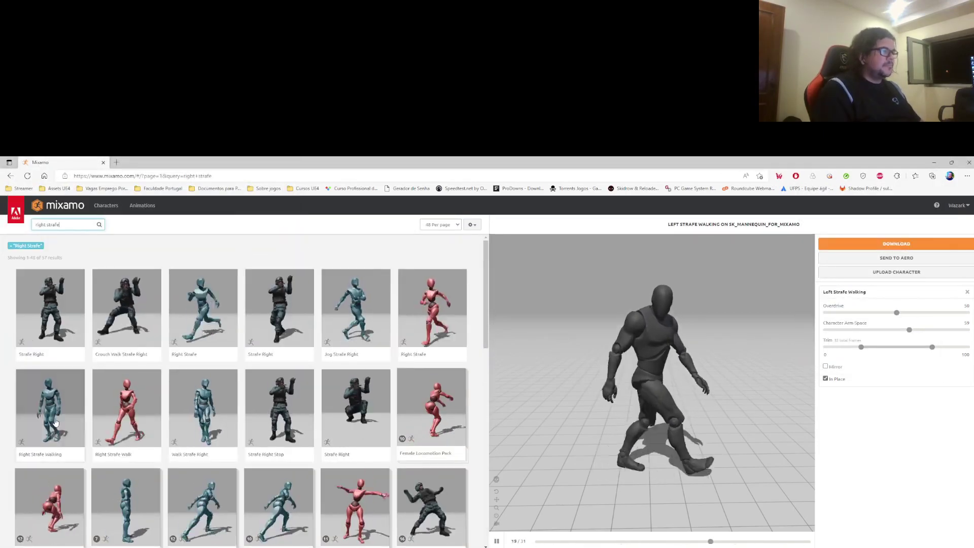
pyautogui.click(51, 409)
pyautogui.moveTo(898, 330); pyautogui.dragTo(909, 330)
pyautogui.click(897, 243)
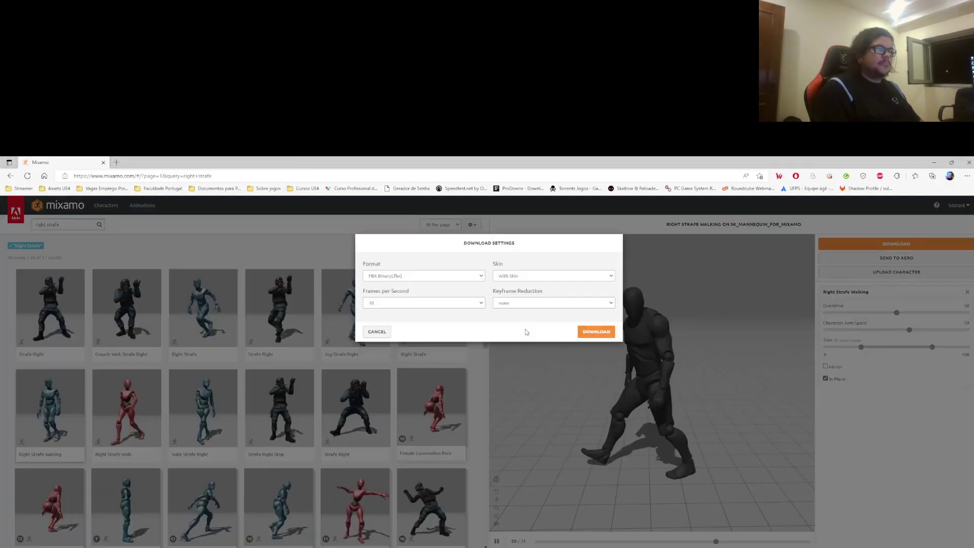
pyautogui.click(593, 331)
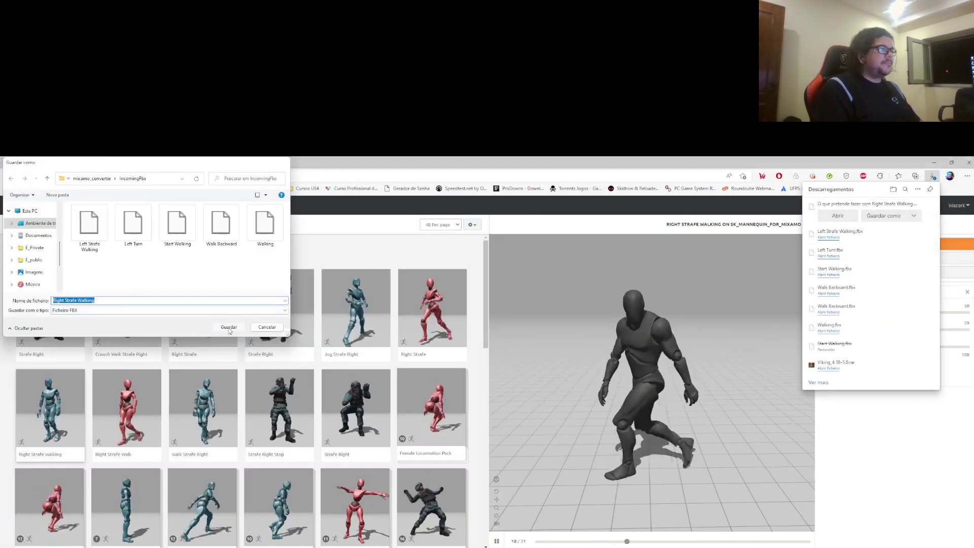
pyautogui.click(225, 327)
# Search 'walk right' and download the Locomotion Pack, saving it to IncomingFbx.
pyautogui.scroll(-4, 282, 370)
pyautogui.scroll(-4, 283, 371)
pyautogui.scroll(8, 282, 371)
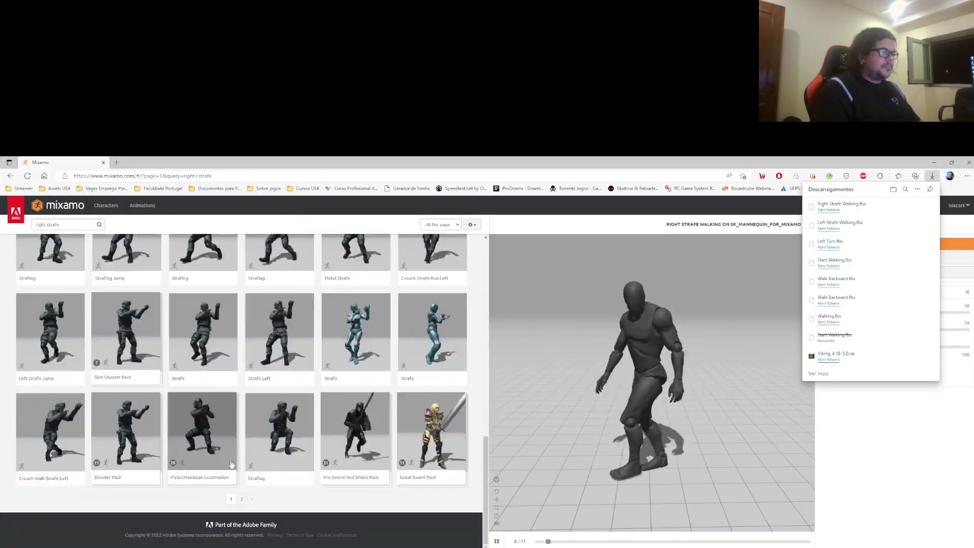
pyautogui.click(34, 227)
pyautogui.write('walk right')
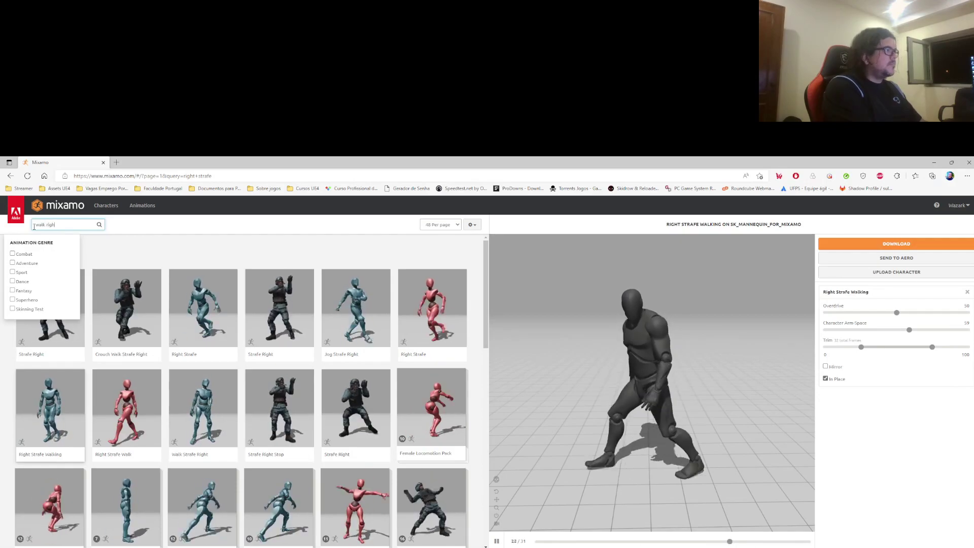
pyautogui.press('Return')
pyautogui.scroll(-2, 238, 251)
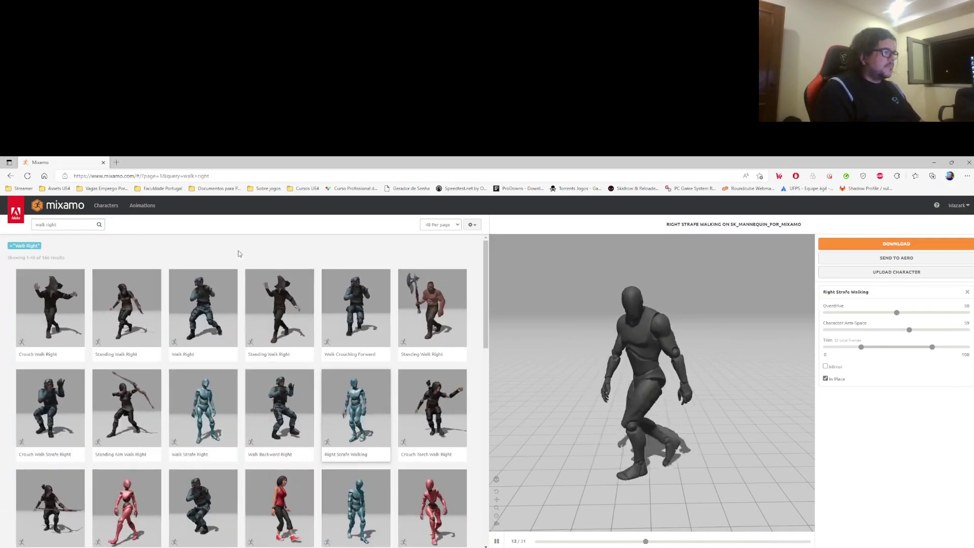
pyautogui.scroll(-5, 365, 396)
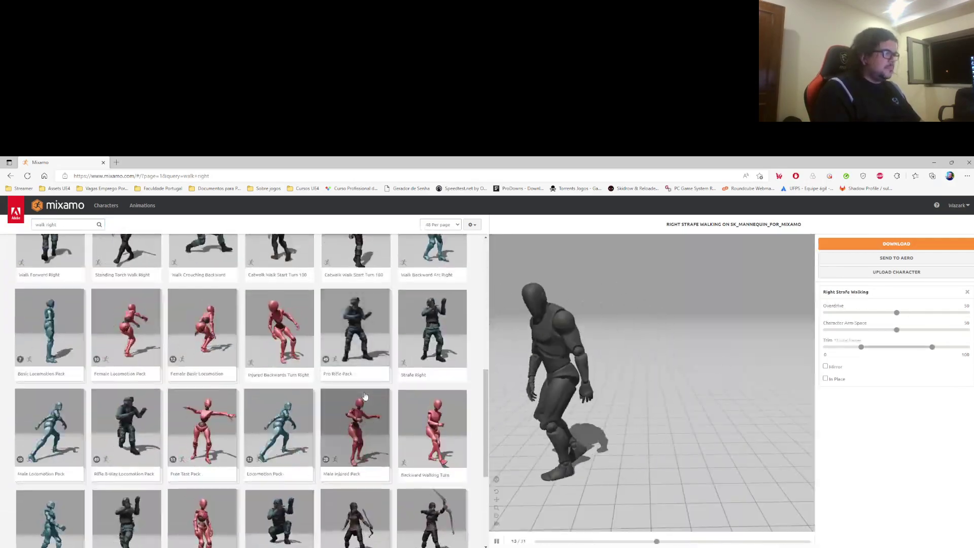
pyautogui.scroll(-4, 365, 396)
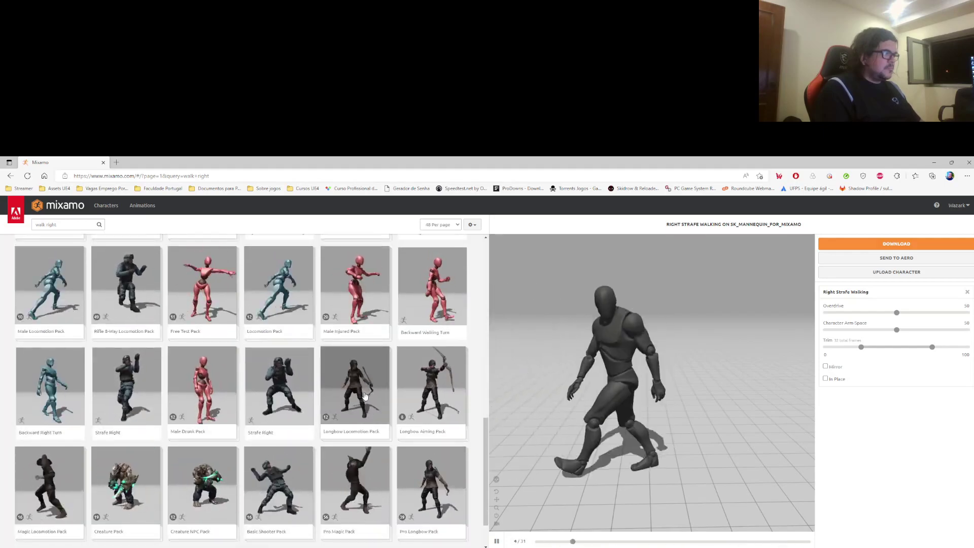
pyautogui.click(279, 284)
pyautogui.scroll(-1, 318, 414)
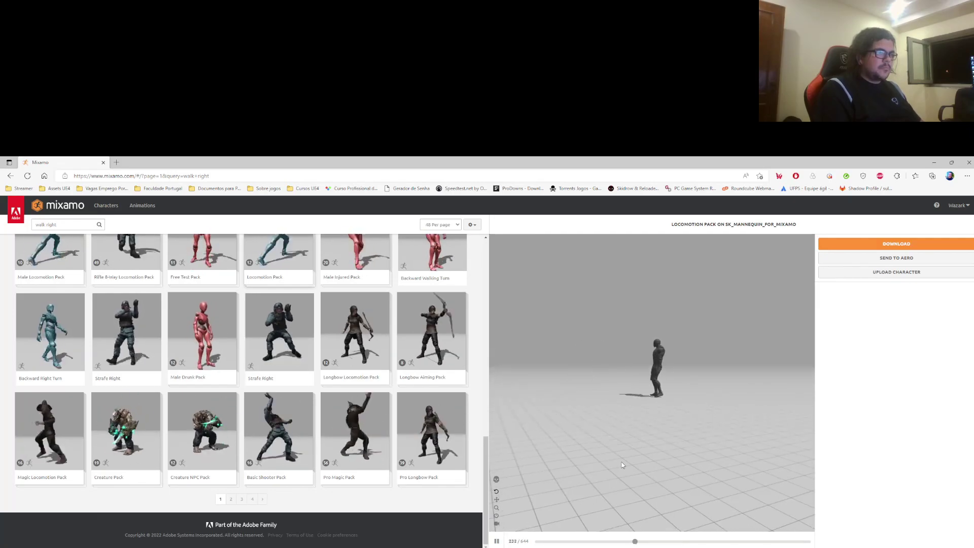
pyautogui.click(897, 243)
pyautogui.click(474, 379)
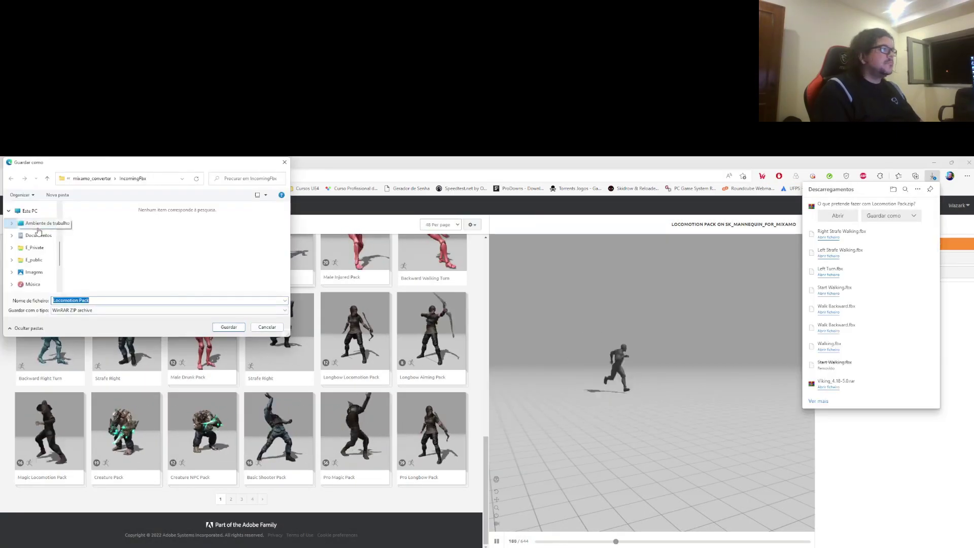
pyautogui.click(221, 329)
pyautogui.hotkey('alt', 'Tab')
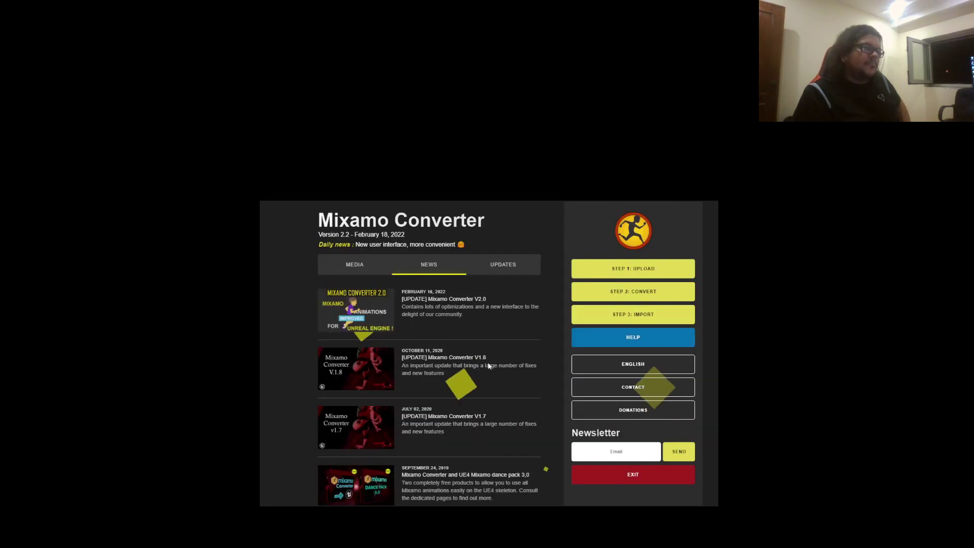
# Convert the incoming animations and delete StandingUp4UE4 from the OutgoingFbx output.
pyautogui.click(342, 363)
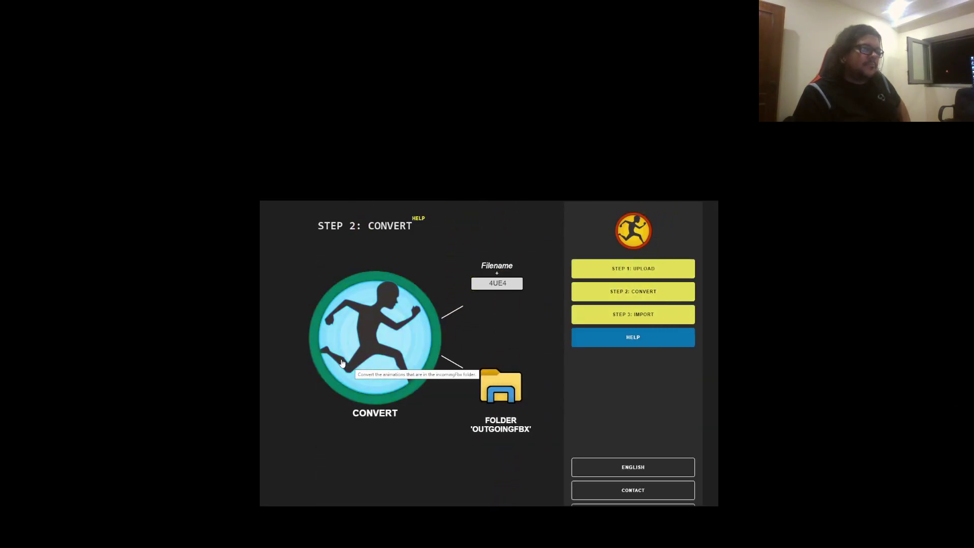
pyautogui.click(418, 321)
pyautogui.scroll(-1, 419, 396)
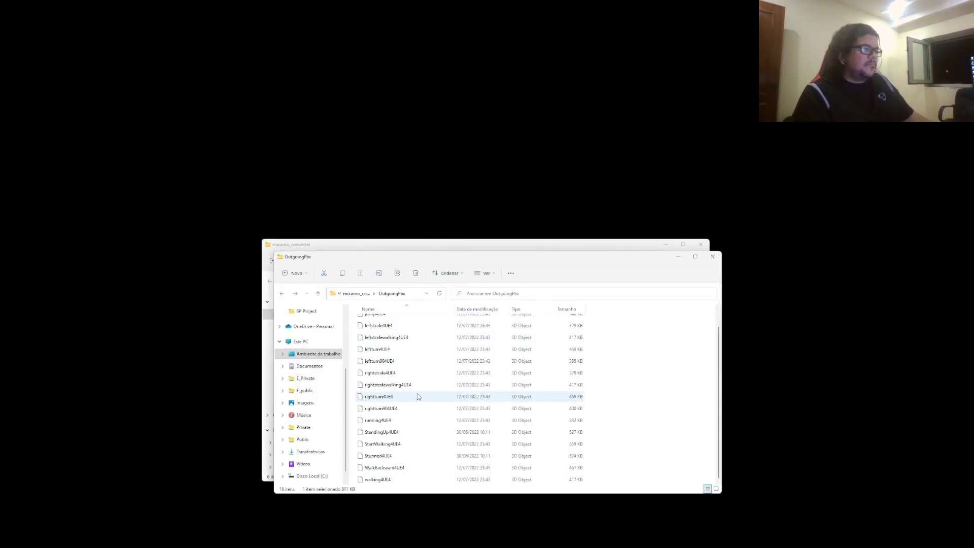
pyautogui.press('Delete')
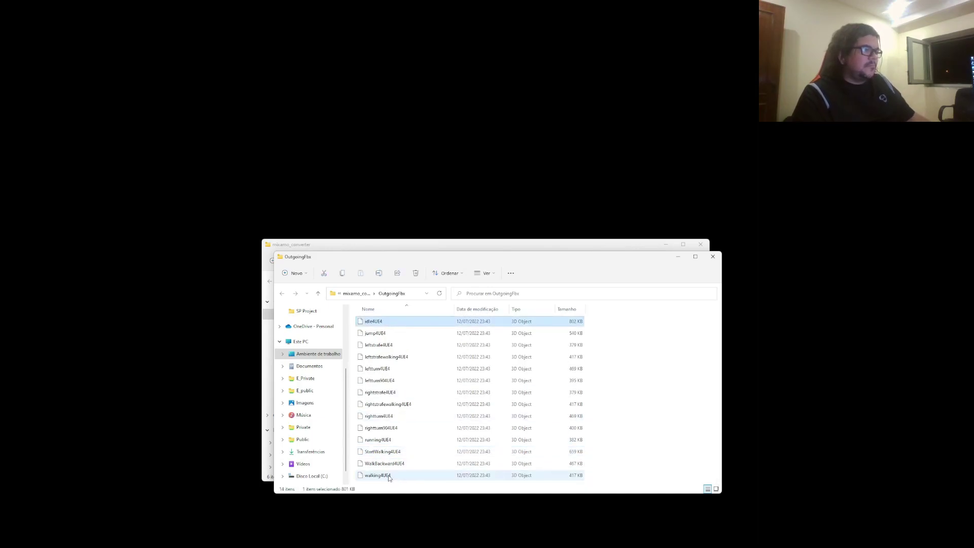
# Select all 14 converted files, open the retarget.png settings reference, and return to Unreal.
pyautogui.keyDown('shift'); pyautogui.click(389, 478); pyautogui.keyUp('shift')
pyautogui.moveTo(355, 257); pyautogui.dragTo(604, 275)
pyautogui.doubleClick(386, 356)
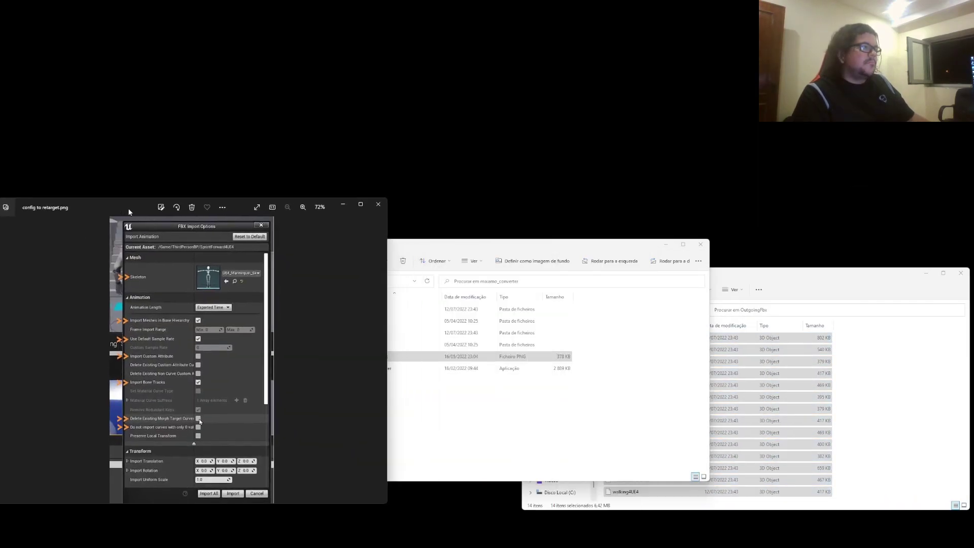
pyautogui.click(665, 244)
pyautogui.hotkey('alt', 'Tab')
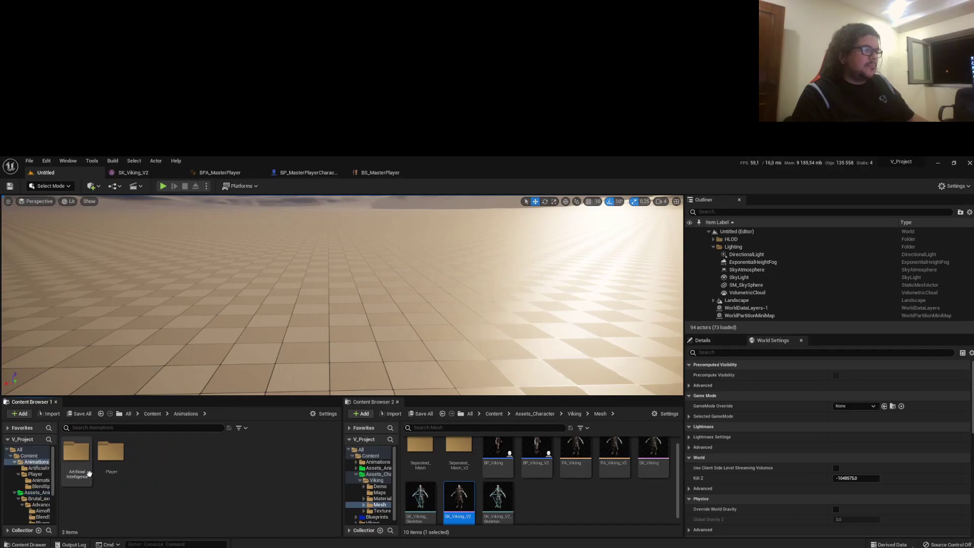
# Create a Mixamo folder with a Locomotion subfolder in the Content Browser.
pyautogui.rightClick(121, 502)
pyautogui.click(170, 275)
pyautogui.write('M')
pyautogui.rightClick(108, 462)
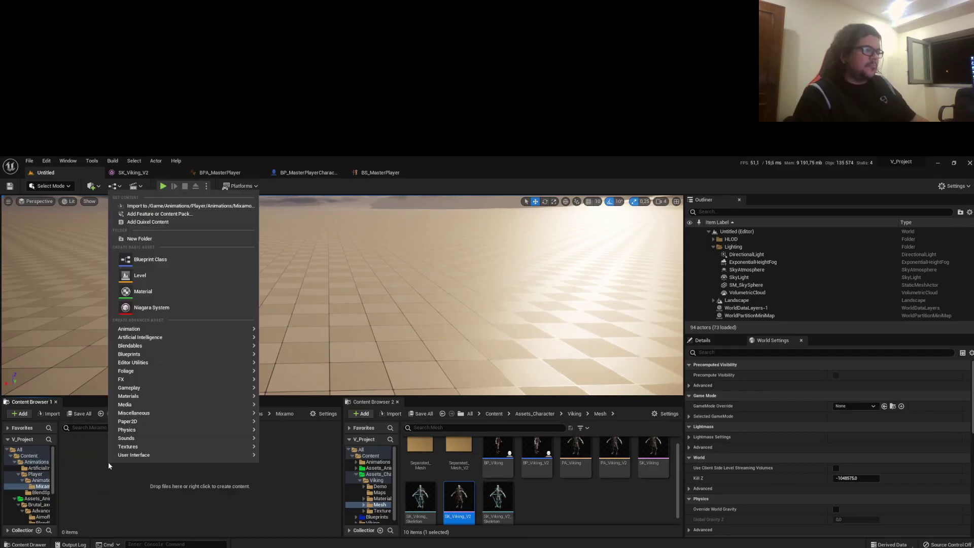
pyautogui.click(151, 242)
pyautogui.write('Locomot')
# Import the converted FBX animations into Locomotion onto SK_Viking_V2_Skeleton.
pyautogui.hotkey('alt', 'Tab')
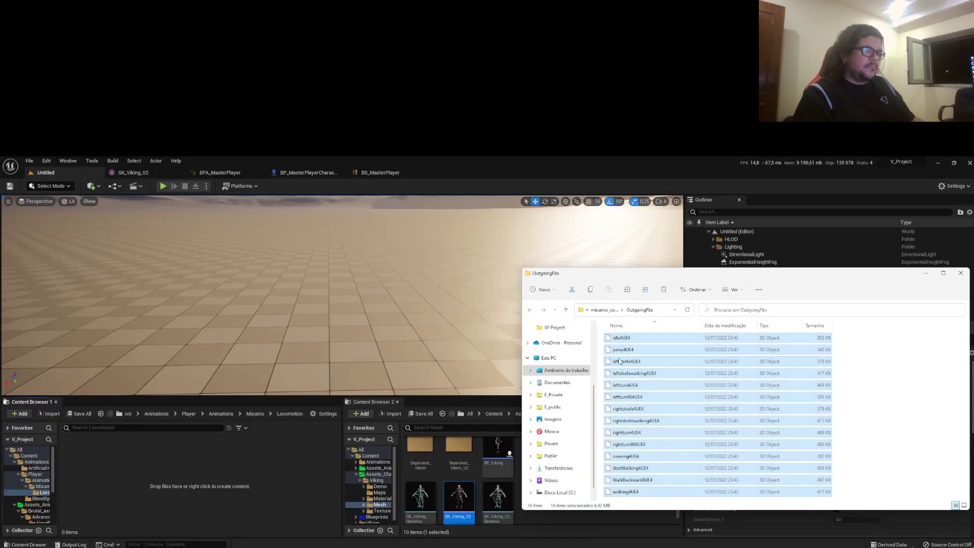
pyautogui.moveTo(660, 355); pyautogui.dragTo(198, 486)
pyautogui.click(530, 263)
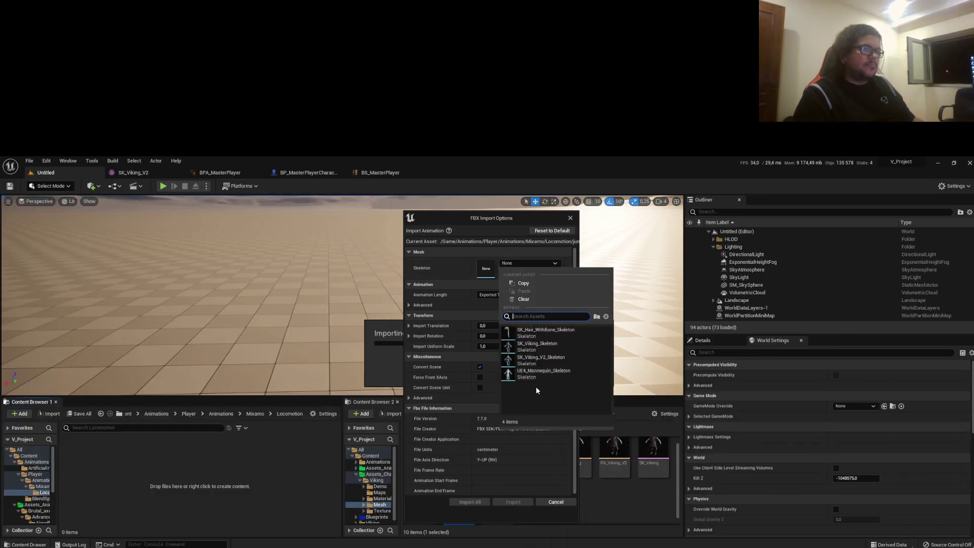
pyautogui.click(549, 362)
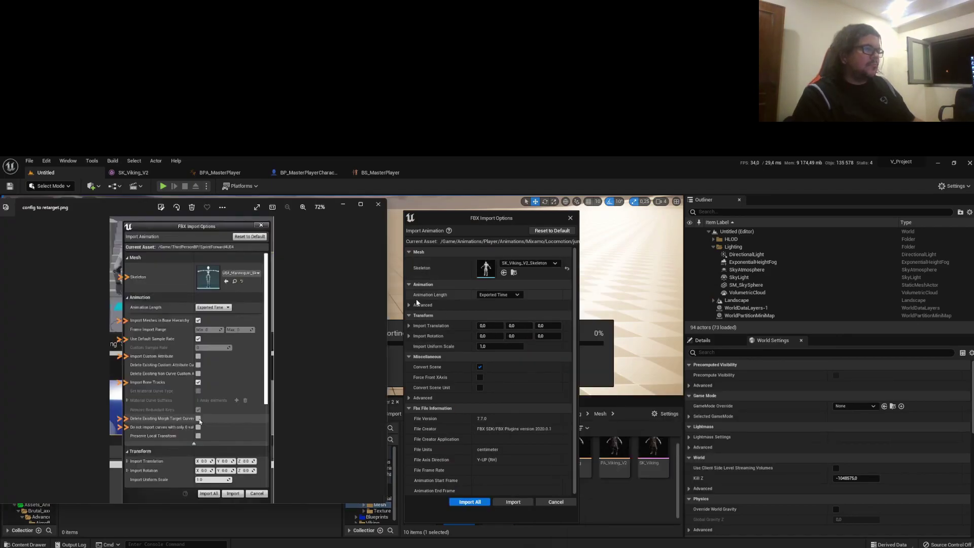
pyautogui.click(422, 305)
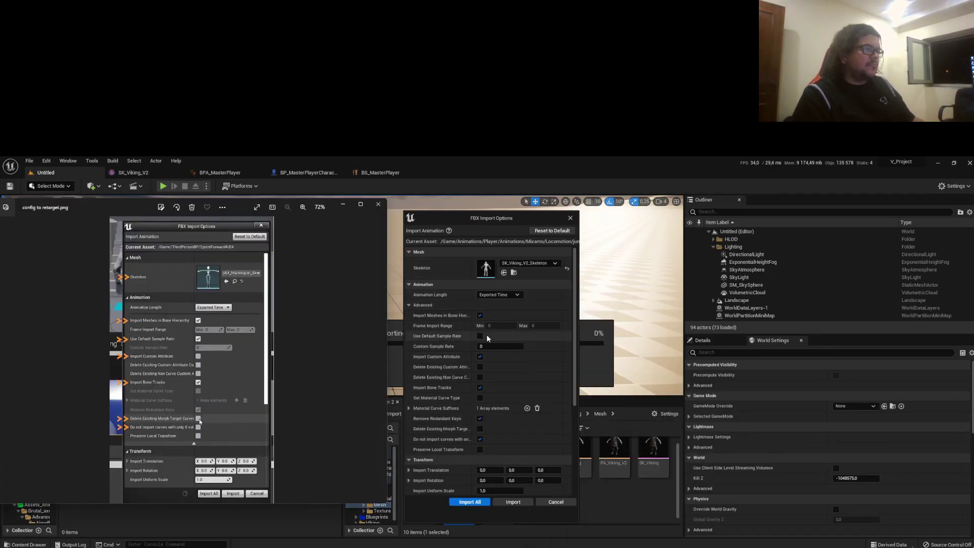
pyautogui.click(487, 432)
pyautogui.scroll(-5, 513, 415)
pyautogui.scroll(5, 512, 415)
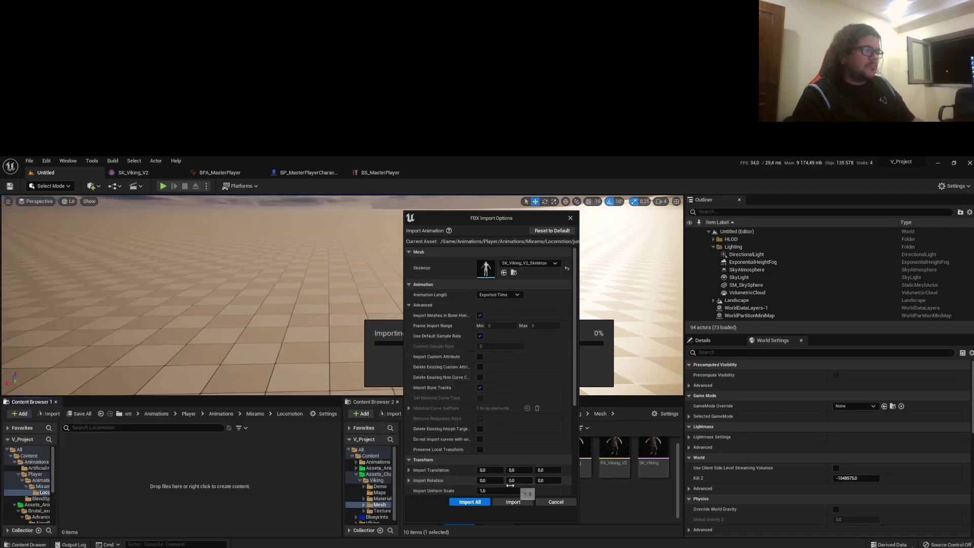
pyautogui.click(470, 502)
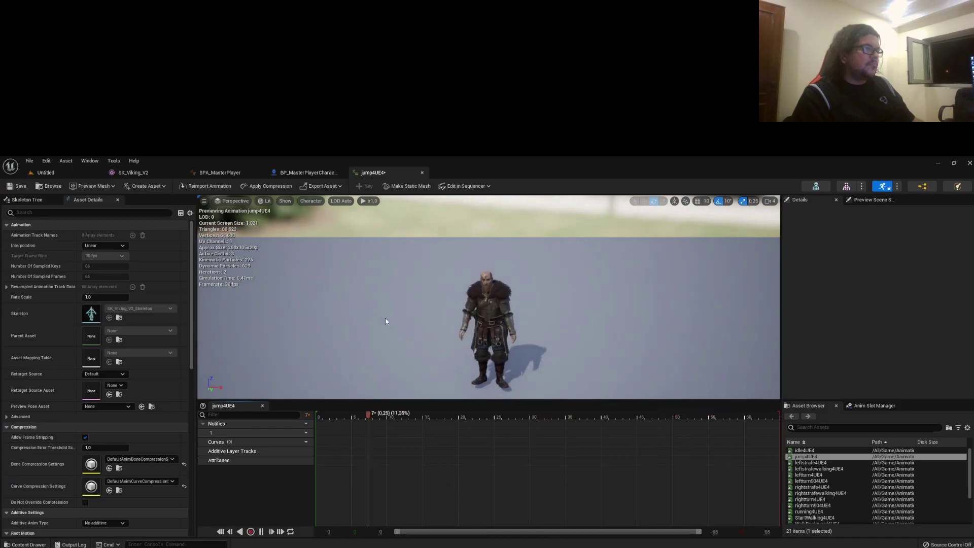
# Preview leftstrafe4UE4, leftstrafewalking4UE4 and leftturn4UE4 in the animation editor.
pyautogui.click(422, 172)
pyautogui.doubleClick(156, 457)
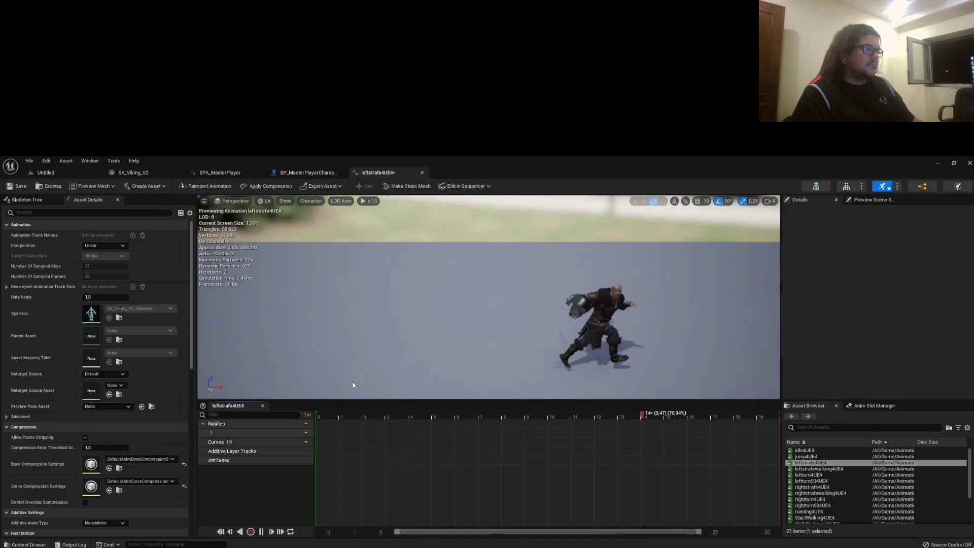
pyautogui.click(422, 173)
pyautogui.doubleClick(156, 457)
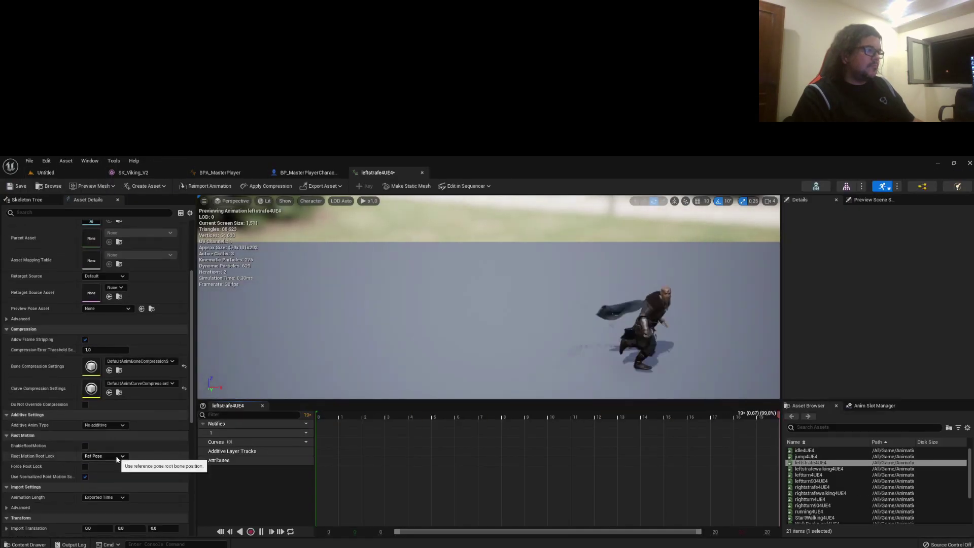
pyautogui.click(422, 172)
pyautogui.doubleClick(263, 395)
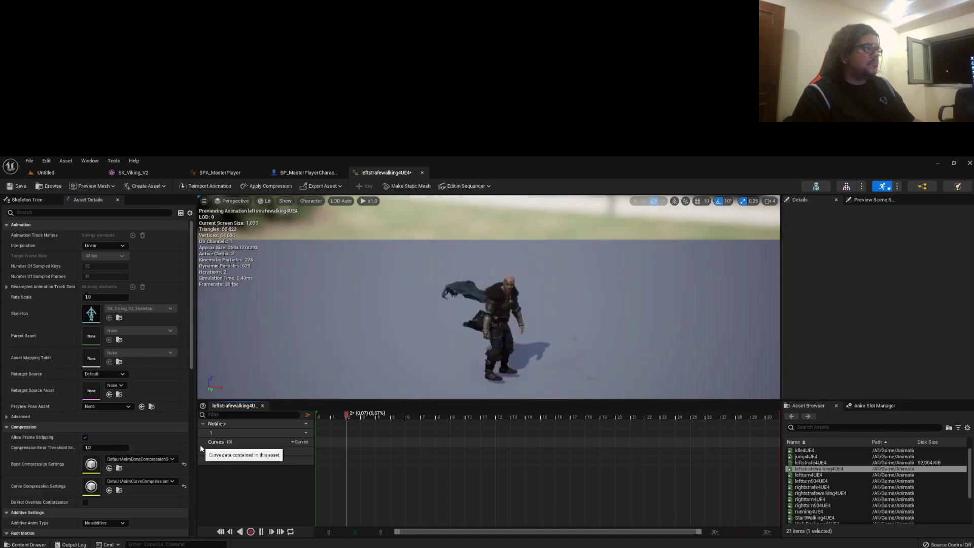
pyautogui.click(422, 173)
pyautogui.doubleClick(85, 489)
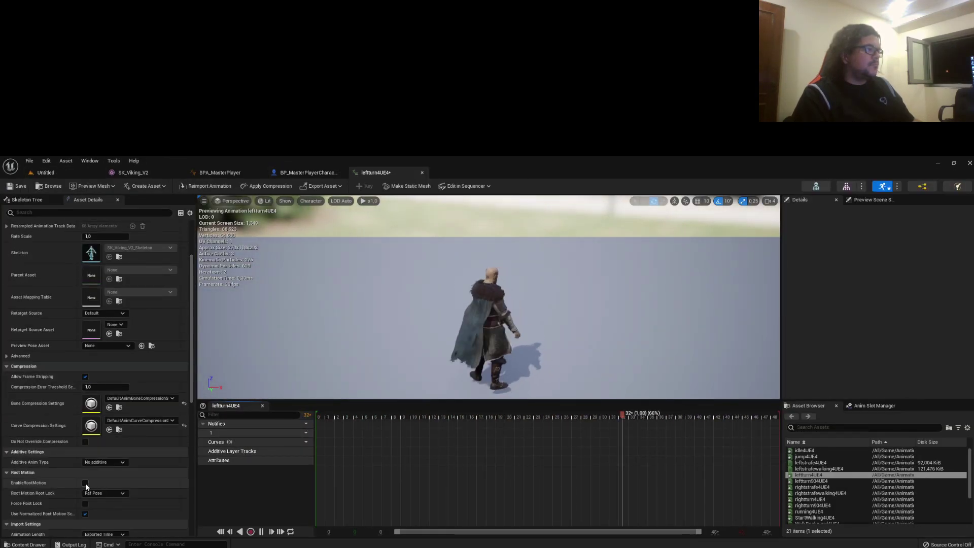
# Step through the remaining clips, from leftturn904UE4 to jump4UE4 and idle4UE4, then return to the level.
pyautogui.press('Down')
pyautogui.press('Down')
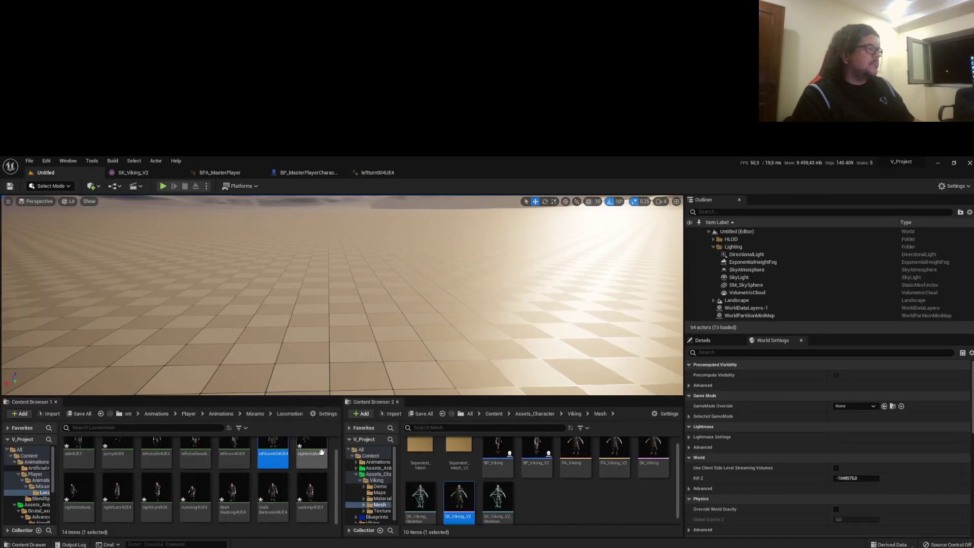
pyautogui.press('Down')
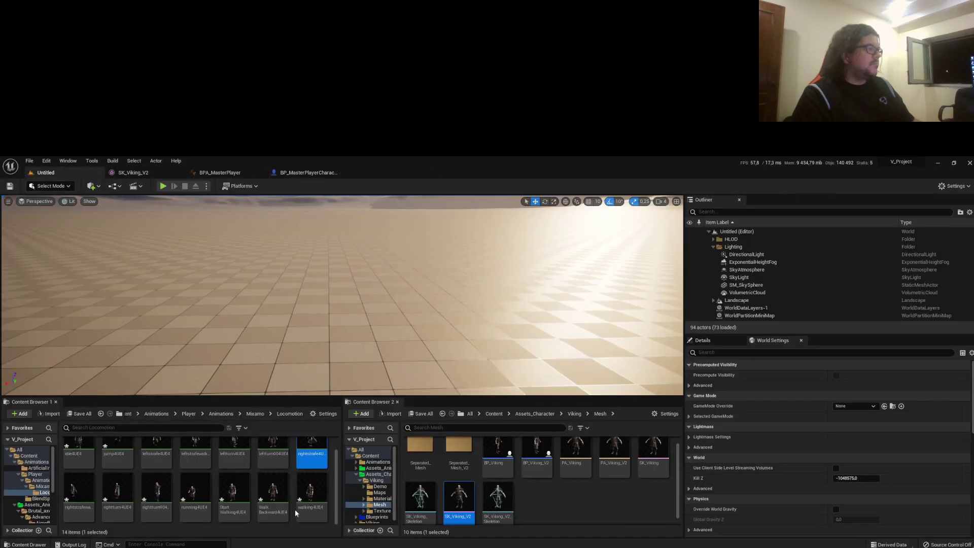
pyautogui.press('Down')
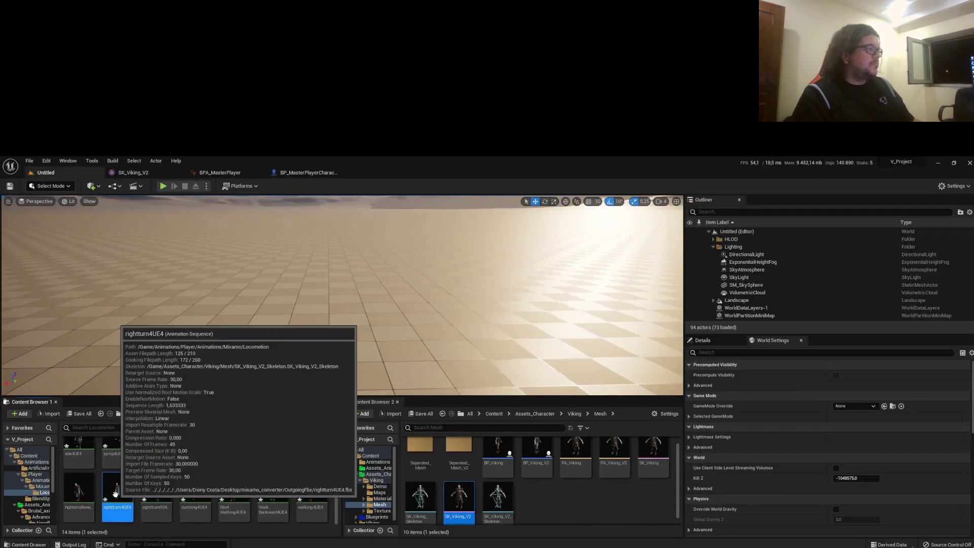
pyautogui.press('Down')
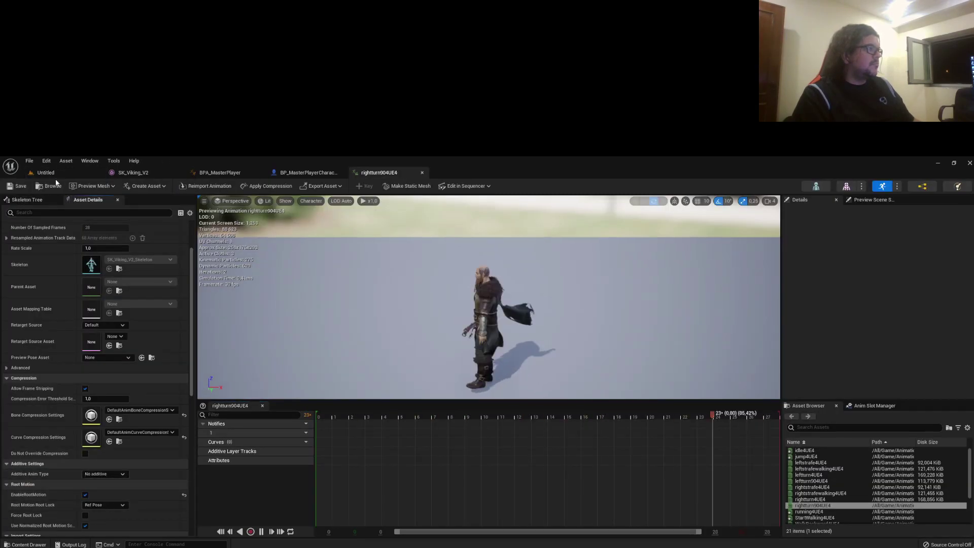
pyautogui.press('Down')
pyautogui.press('Down')
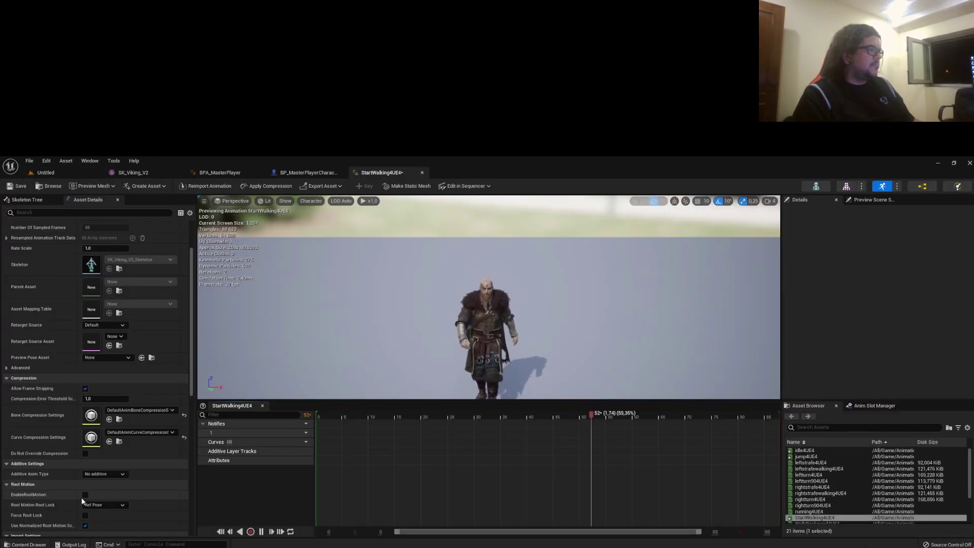
pyautogui.press('Down')
pyautogui.press('Down')
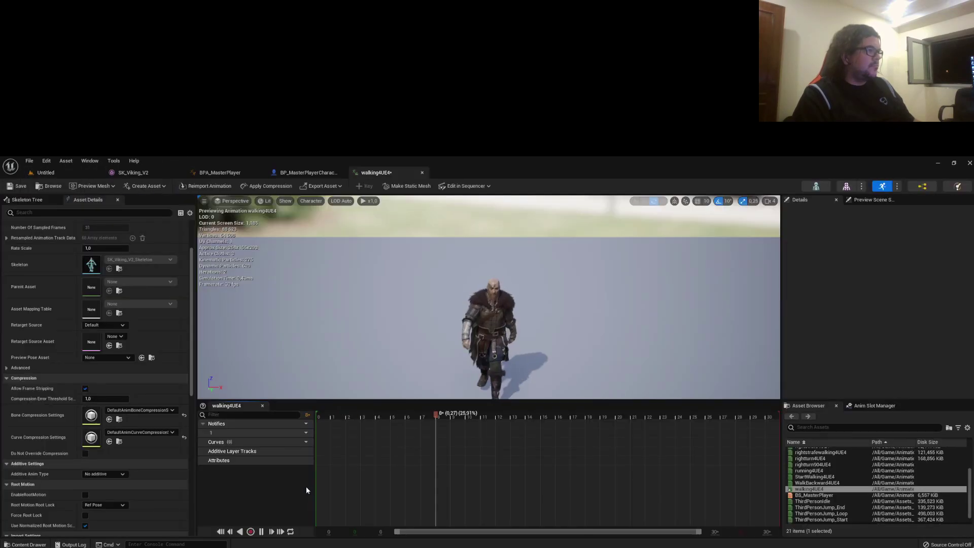
pyautogui.press('Home')
pyautogui.press('Down')
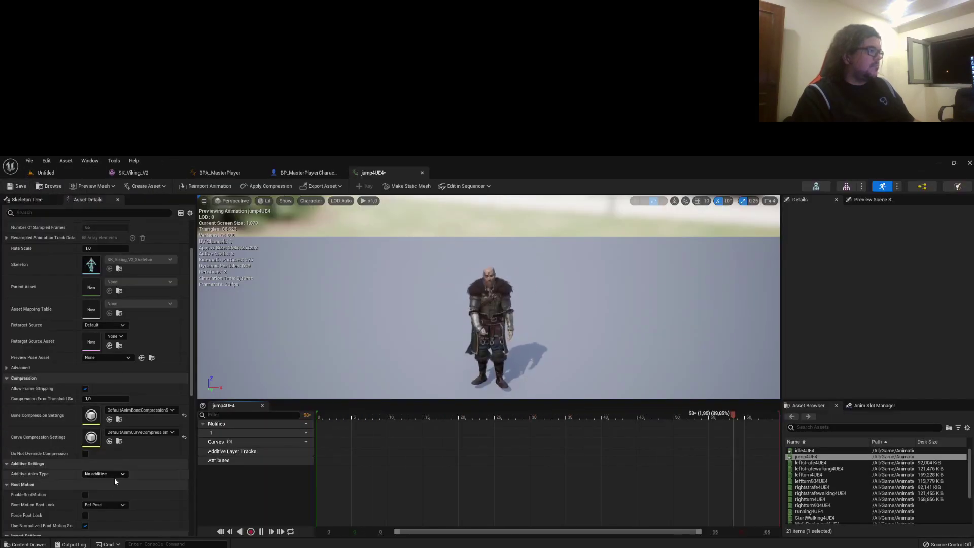
pyautogui.press('Up')
pyautogui.click(52, 186)
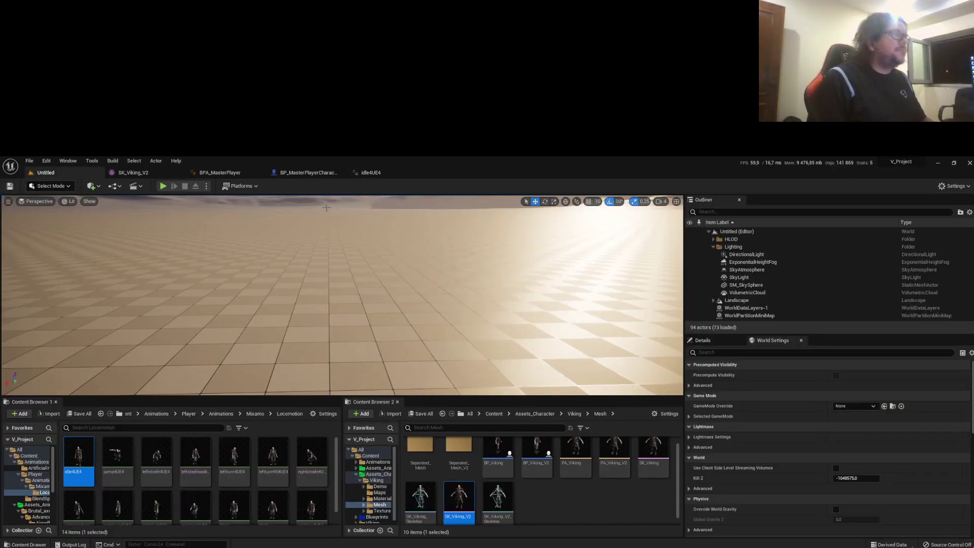
# In BPA_MasterPlayer's Event Graph, add Initialize Animation with an Is Valid check on Try Get Pawn Owner.
pyautogui.click(309, 173)
pyautogui.click(225, 173)
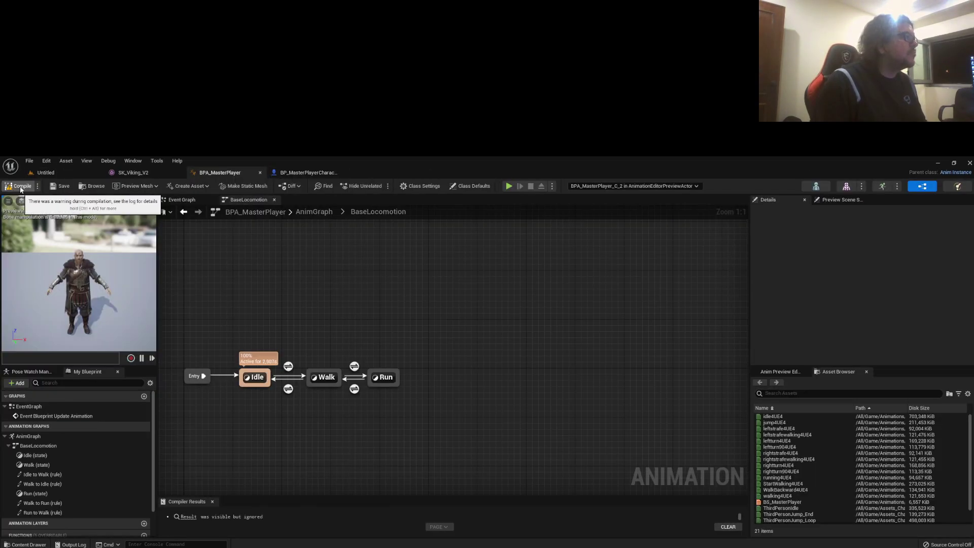
pyautogui.click(182, 204)
pyautogui.rightClick(270, 340)
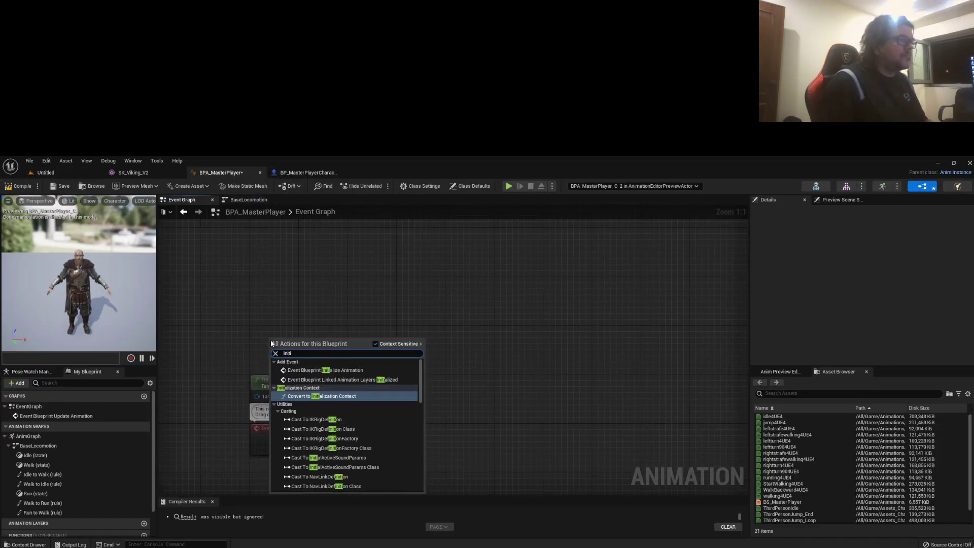
pyautogui.click(316, 365)
pyautogui.moveTo(329, 396); pyautogui.dragTo(367, 365)
pyautogui.write('isvalid')
pyautogui.press('Return')
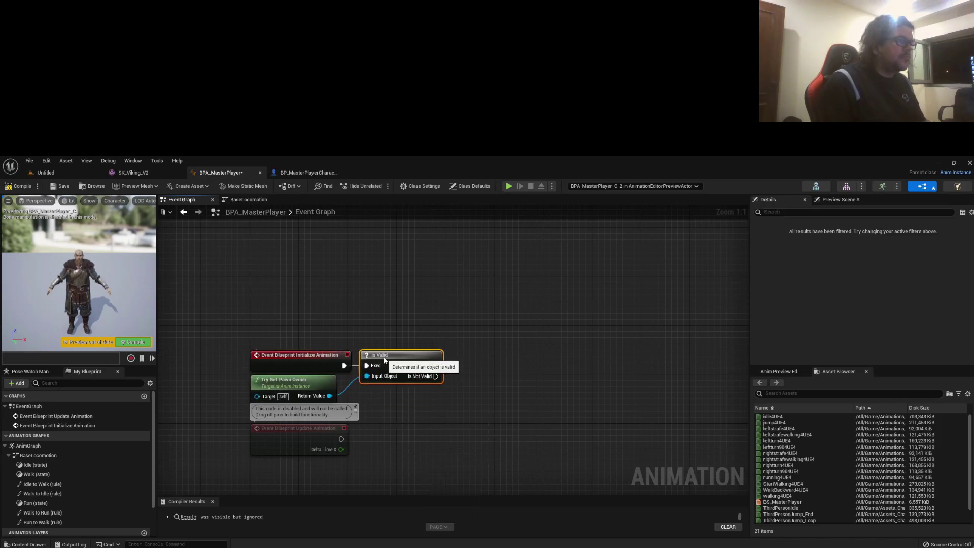
# Cast to BP_MasterPlayerCharacter and promote the result to a Ref_PlayerCharacter variable.
pyautogui.moveTo(329, 396); pyautogui.dragTo(493, 375)
pyautogui.write('cast to bp_master')
pyautogui.press('Return')
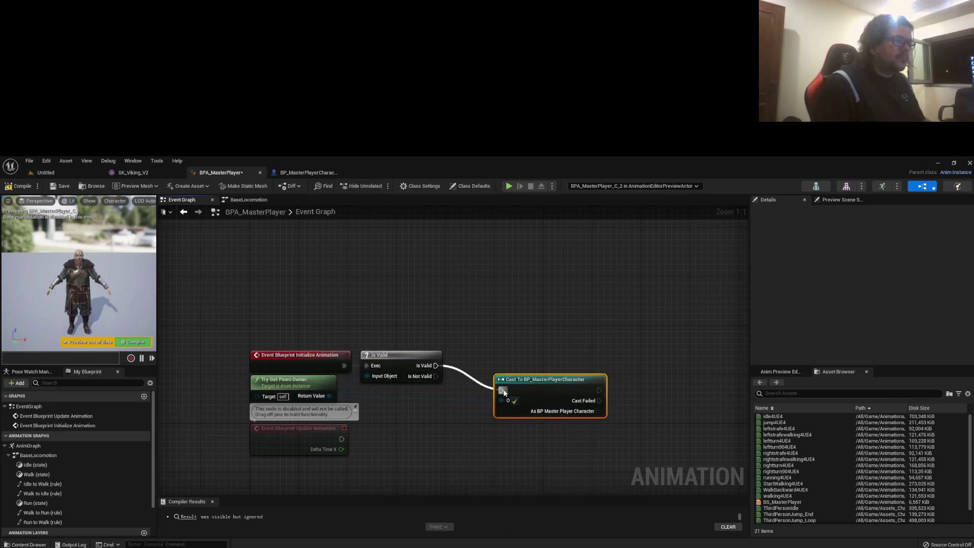
pyautogui.rightClick(465, 382)
pyautogui.click(511, 398)
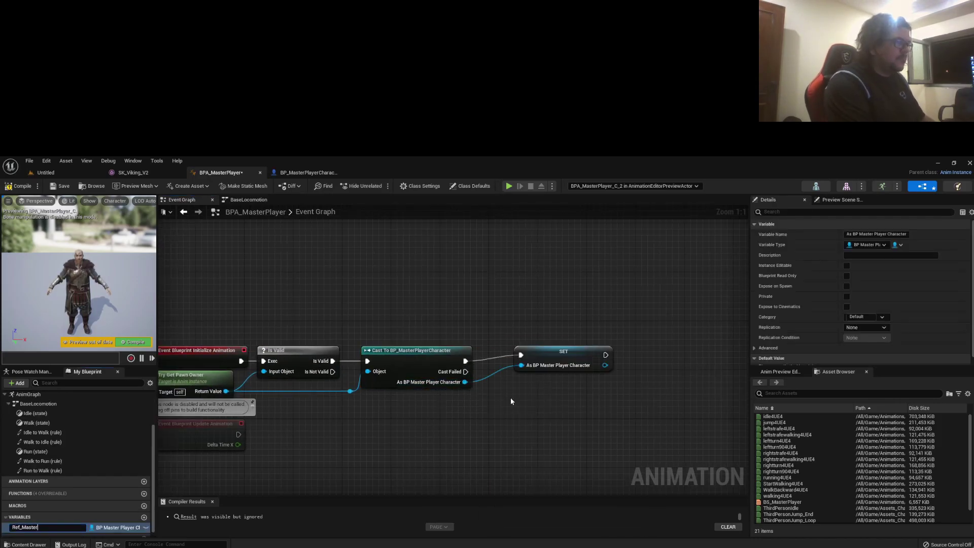
pyautogui.press('BackSpace')
pyautogui.press('BackSpace')
pyautogui.press('BackSpace')
pyautogui.write('PlayerCharacter')
pyautogui.press('Return')
pyautogui.moveTo(537, 360); pyautogui.dragTo(505, 366)
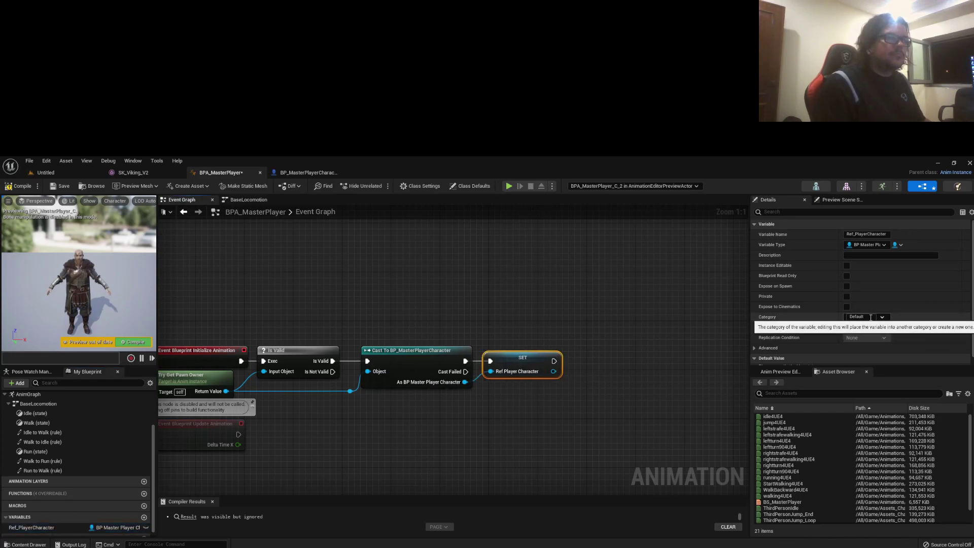
# Place Ref_PlayerCharacter by the update event and wrap the nodes in a 'Cast initialize Animation' comment.
pyautogui.moveTo(223, 482)
pyautogui.mouseDown(button='right')
pyautogui.moveTo(224, 366)
pyautogui.moveTo(309, 366)
pyautogui.mouseUp(button='right')
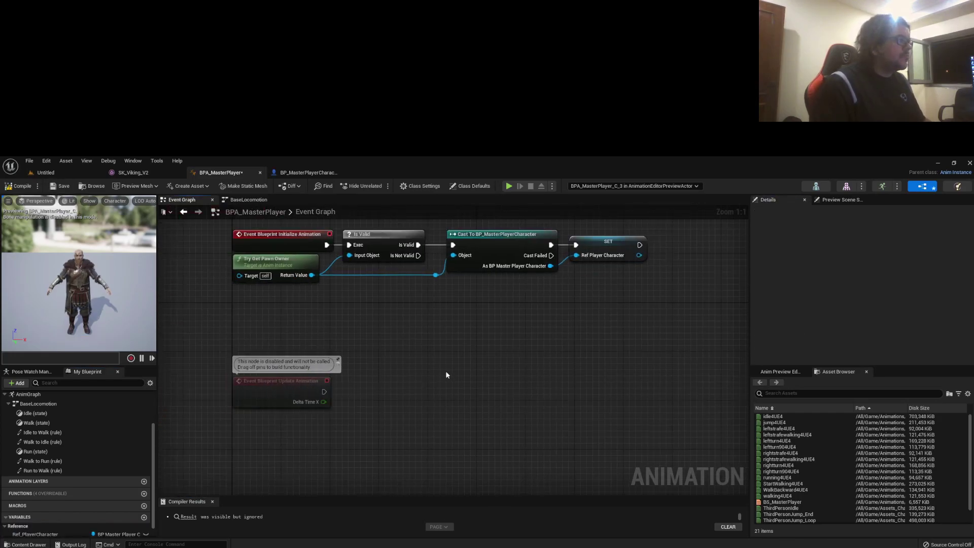
pyautogui.moveTo(35, 534); pyautogui.dragTo(383, 417)
pyautogui.click(406, 414)
pyautogui.scroll(-5, 397, 308)
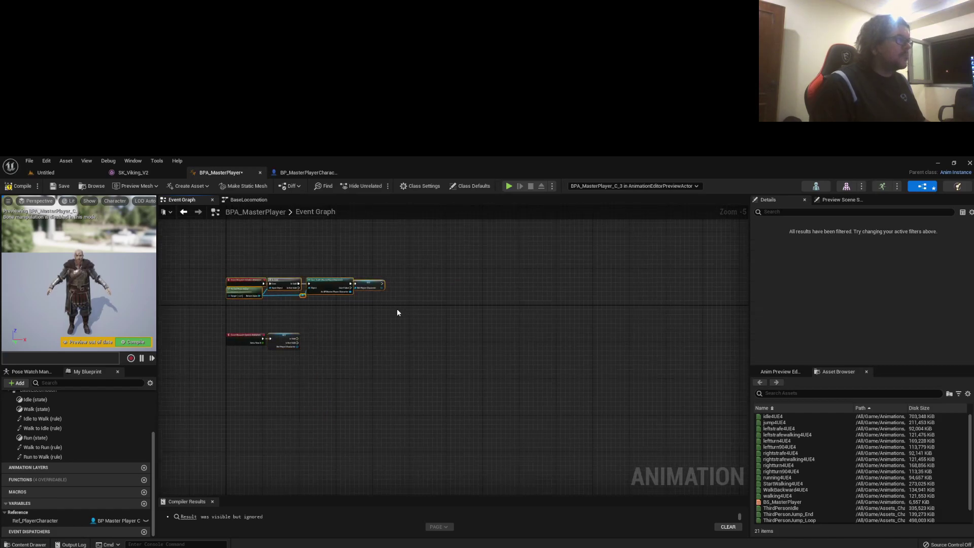
pyautogui.write('cCast initialize Animation')
pyautogui.press('Return')
pyautogui.scroll(2, 555, 319)
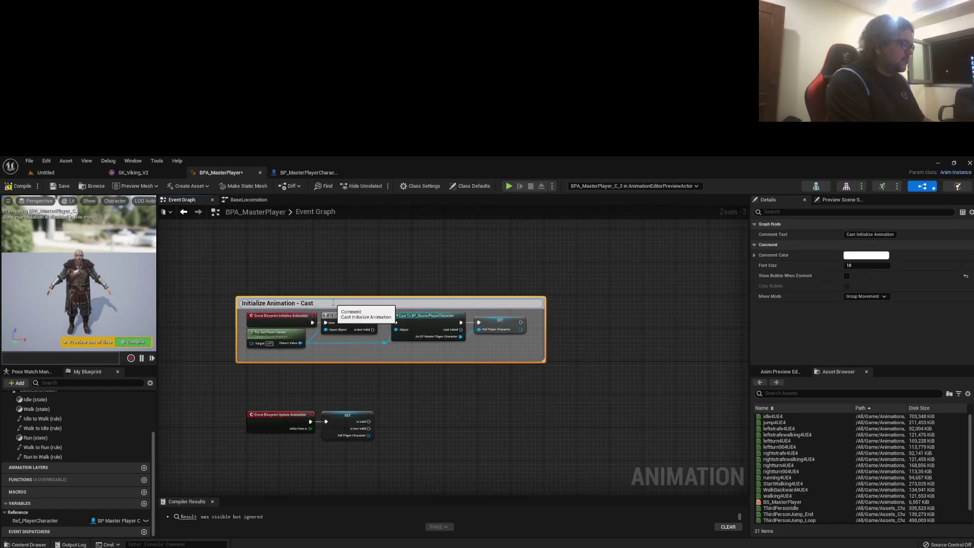
pyautogui.write('haracter')
pyautogui.click(453, 399)
pyautogui.moveTo(453, 399); pyautogui.dragTo(257, 310, button='right')
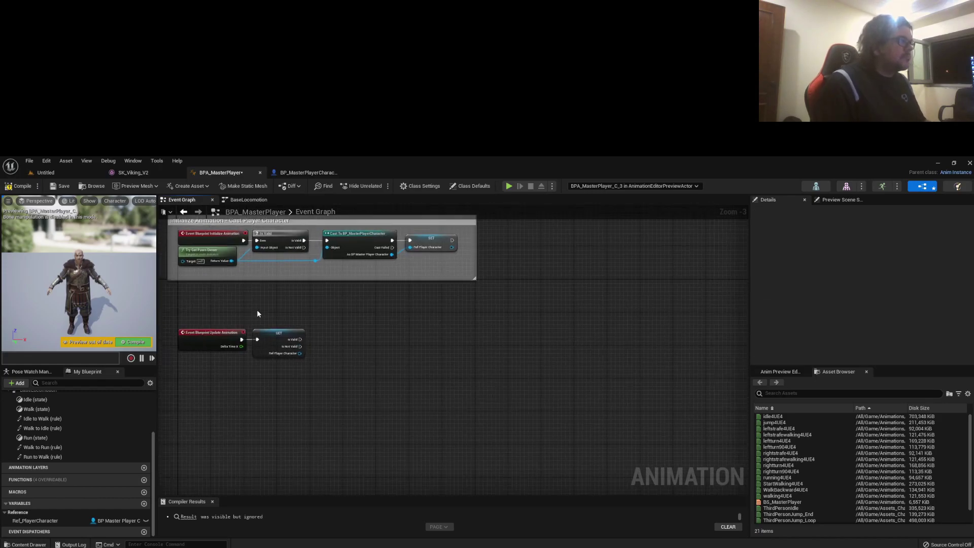
# Store the length of the player character's velocity in a promoted Speed variable.
pyautogui.click(333, 366)
pyautogui.moveTo(324, 362); pyautogui.dragTo(405, 350)
pyautogui.write('get velocity')
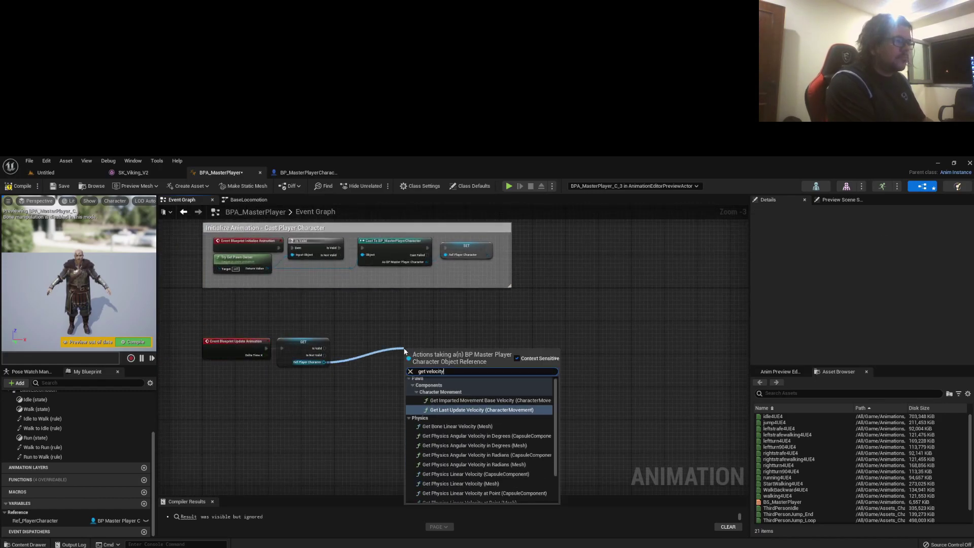
pyautogui.click(415, 379)
pyautogui.scroll(3, 415, 379)
pyautogui.moveTo(468, 368); pyautogui.dragTo(500, 366)
pyautogui.click(558, 459)
pyautogui.rightClick(544, 368)
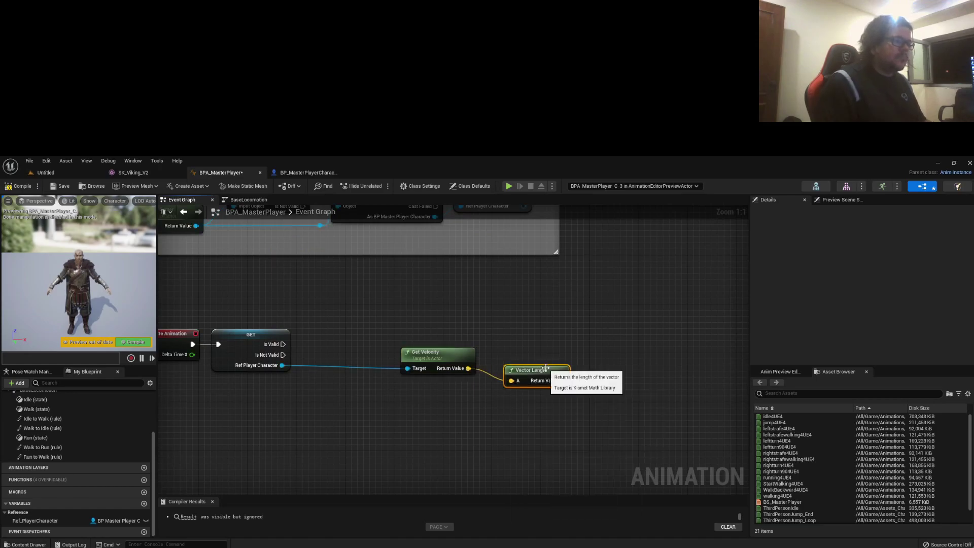
pyautogui.click(574, 387)
pyautogui.write('Direction')
pyautogui.press('Return')
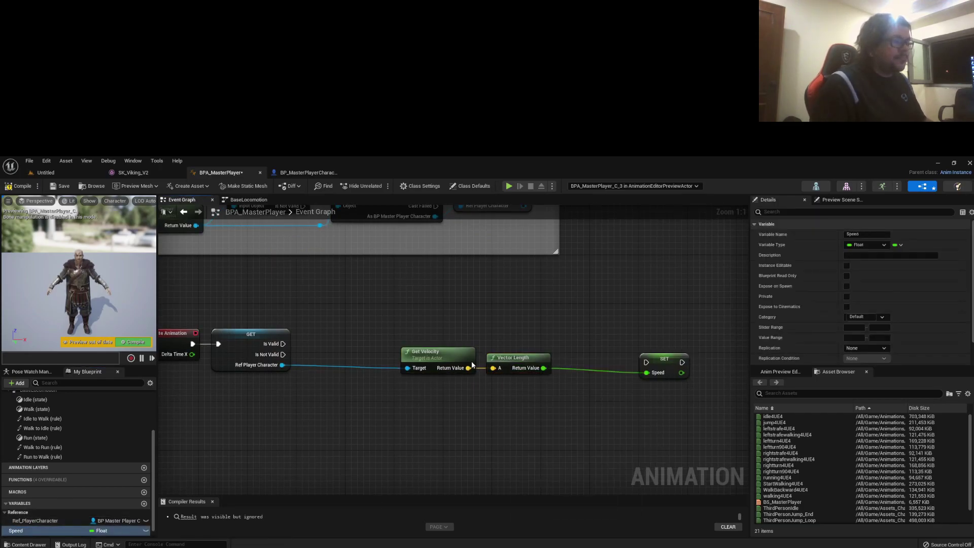
# Calculate Direction from velocity and the character's actor rotation, and store it in a Direction variable.
pyautogui.moveTo(468, 368); pyautogui.dragTo(477, 404)
pyautogui.press('Return')
pyautogui.moveTo(282, 365); pyautogui.dragTo(415, 416)
pyautogui.write('acto')
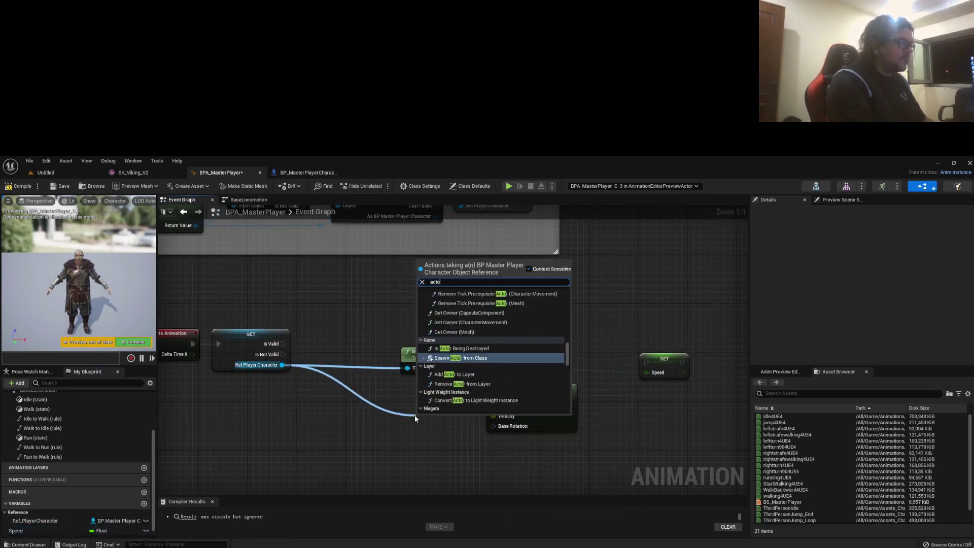
pyautogui.write('r rot')
pyautogui.press('Return')
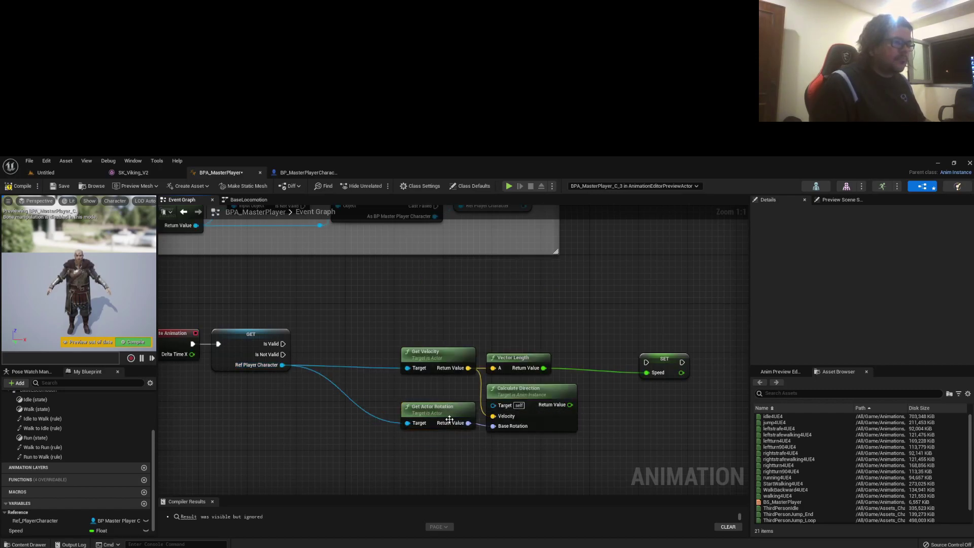
pyautogui.moveTo(472, 451); pyautogui.dragTo(429, 447, button='right')
pyautogui.click(541, 459)
pyautogui.moveTo(541, 459); pyautogui.dragTo(477, 455, button='right')
pyautogui.moveTo(463, 401); pyautogui.dragTo(557, 406)
pyautogui.click(575, 284)
pyautogui.moveTo(575, 284); pyautogui.dragTo(605, 289, button='right')
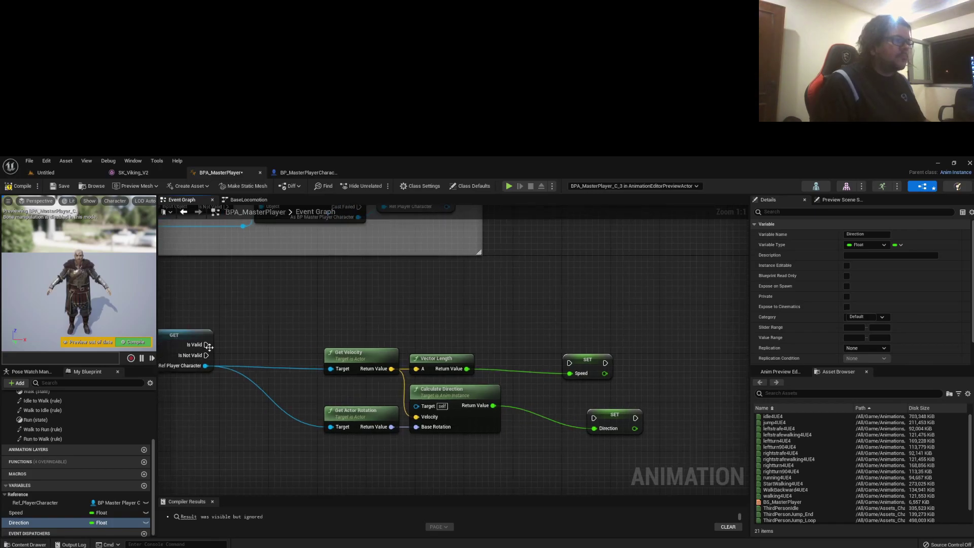
pyautogui.moveTo(586, 367); pyautogui.dragTo(506, 329)
pyautogui.doubleClick(523, 397)
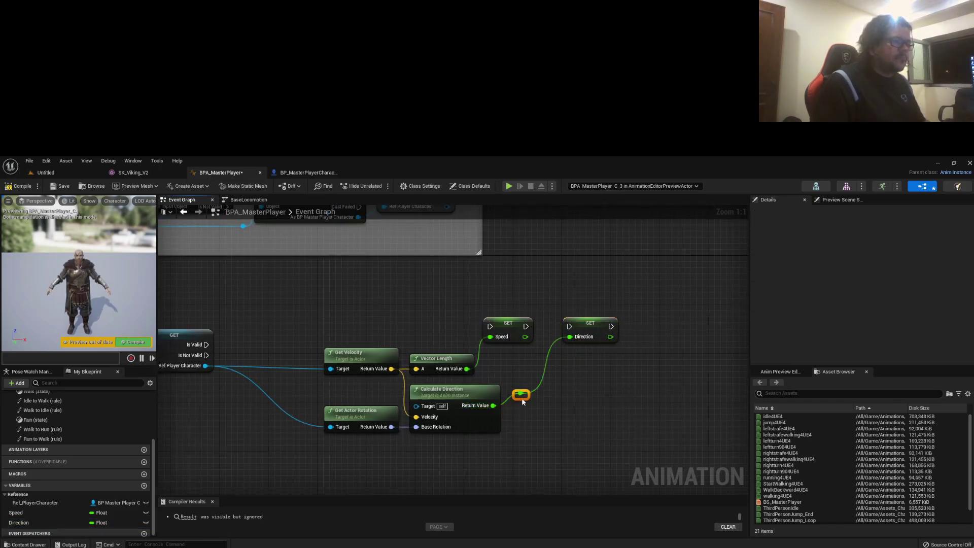
pyautogui.moveTo(523, 398); pyautogui.dragTo(545, 405)
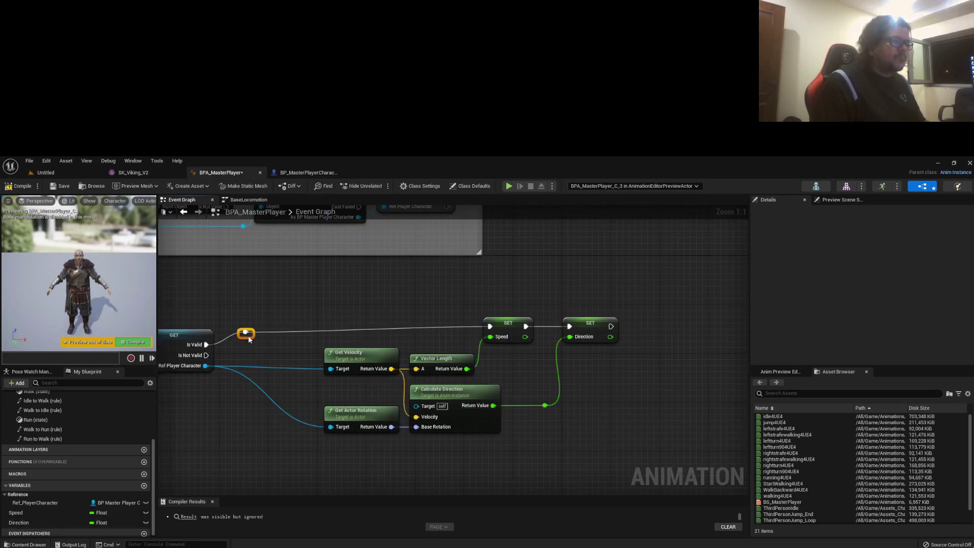
# Group the Speed and Direction nodes under a comment titled 'Get Speed and Direction'.
pyautogui.moveTo(321, 300); pyautogui.dragTo(309, 271, button='right')
pyautogui.moveTo(305, 312); pyautogui.dragTo(463, 402)
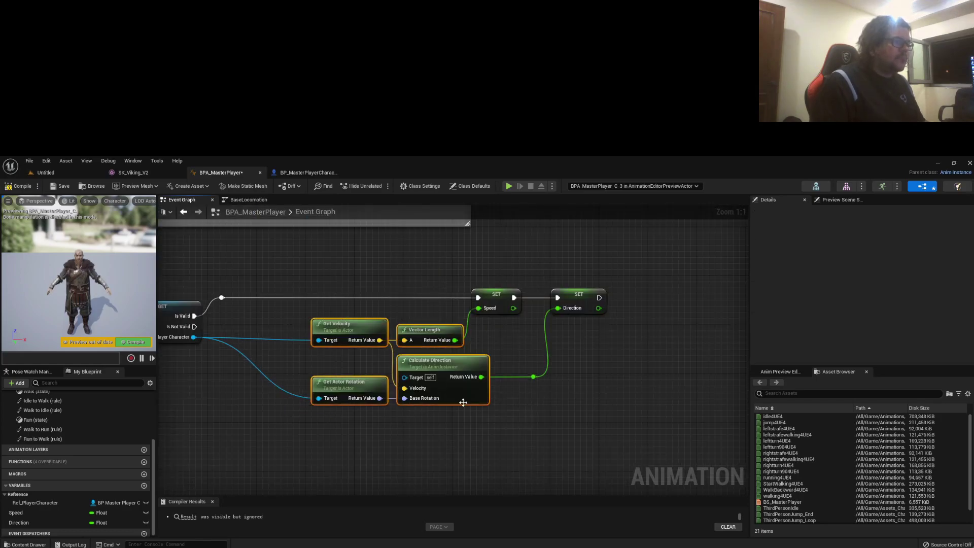
pyautogui.rightClick(194, 337)
pyautogui.click(305, 397)
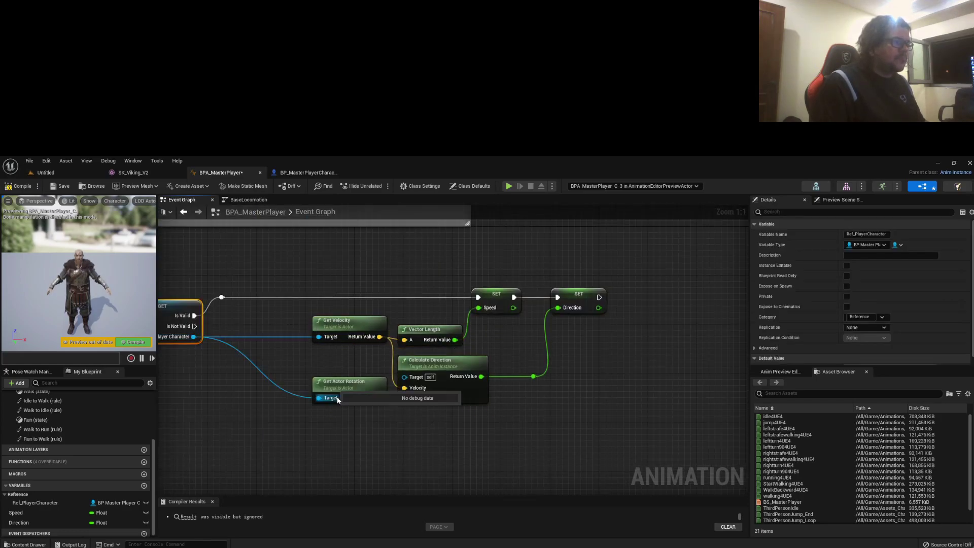
pyautogui.rightClick(378, 337)
pyautogui.click(490, 406)
pyautogui.write('cGet')
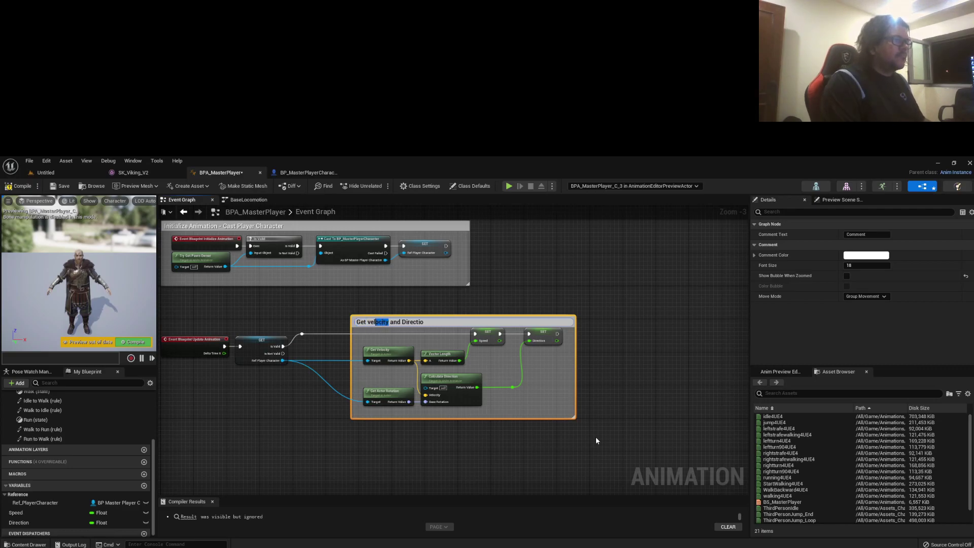
pyautogui.write('n')
pyautogui.press('Return')
# Set an isFalling variable from Character Movement's Is Falling, chained after the Direction setter.
pyautogui.moveTo(349, 452); pyautogui.dragTo(372, 368, button='right')
pyautogui.moveTo(304, 276); pyautogui.dragTo(357, 378)
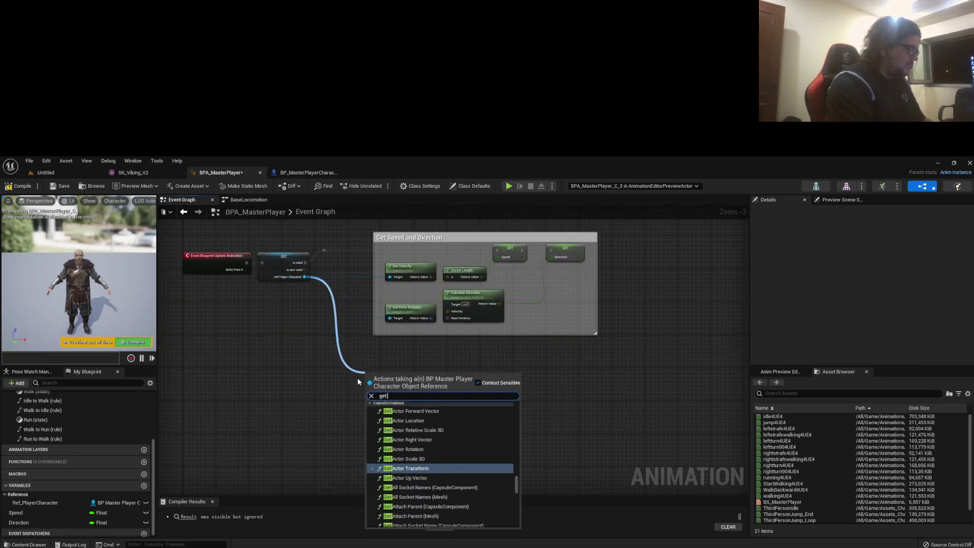
pyautogui.write('get character movement')
pyautogui.press('Return')
pyautogui.moveTo(438, 373); pyautogui.dragTo(504, 378)
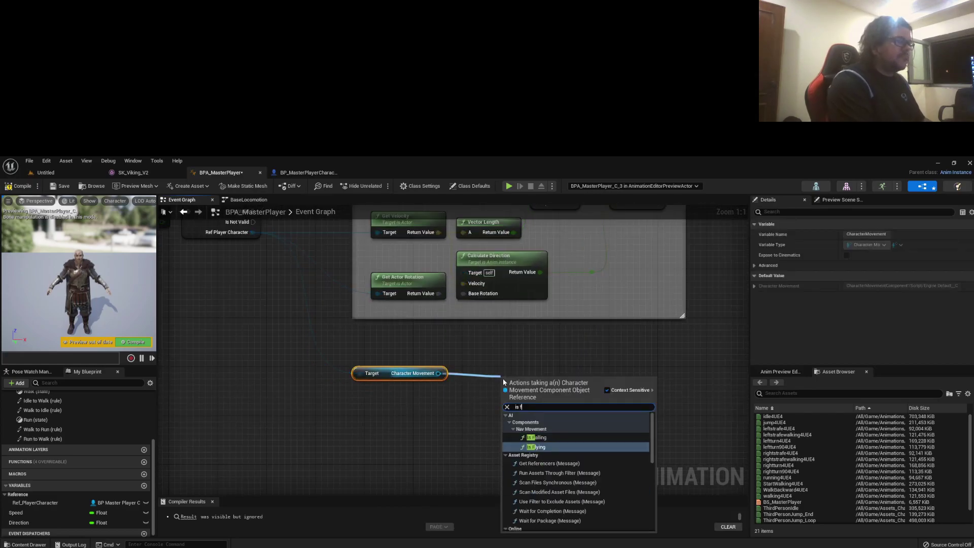
pyautogui.write('is falling')
pyautogui.press('Return')
pyautogui.rightClick(548, 373)
pyautogui.click(547, 426)
pyautogui.write('isFalling')
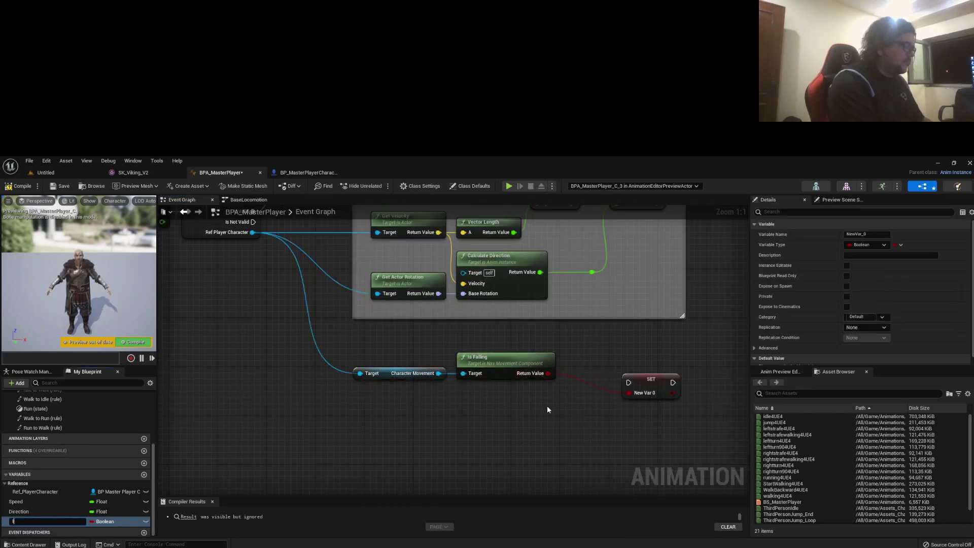
pyautogui.press('Return')
pyautogui.moveTo(651, 379); pyautogui.dragTo(519, 321)
pyautogui.moveTo(454, 324); pyautogui.dragTo(498, 323)
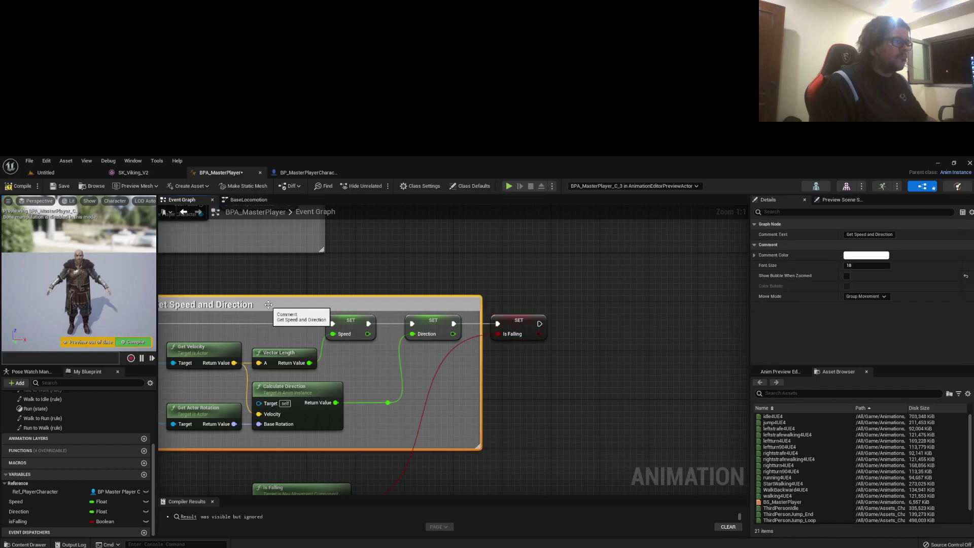
# Extend the comment title with 'and if is Falling' and move the falling nodes inside it.
pyautogui.doubleClick(274, 305)
pyautogui.write('and if is Falling')
pyautogui.press('Return')
pyautogui.moveTo(536, 426); pyautogui.dragTo(612, 344, button='right')
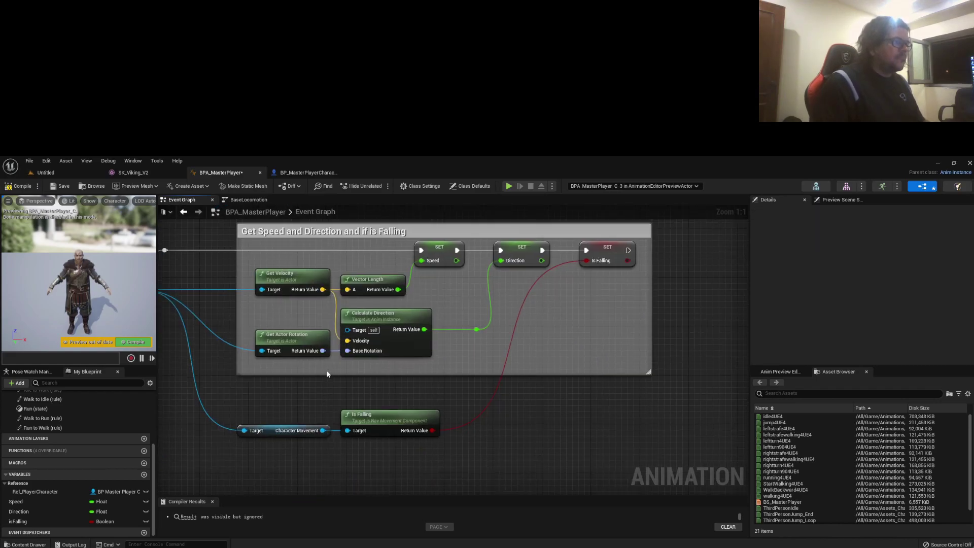
pyautogui.moveTo(234, 434)
pyautogui.mouseDown()
pyautogui.moveTo(377, 404)
pyautogui.moveTo(377, 369)
pyautogui.mouseUp()
pyautogui.scroll(-3, 275, 376)
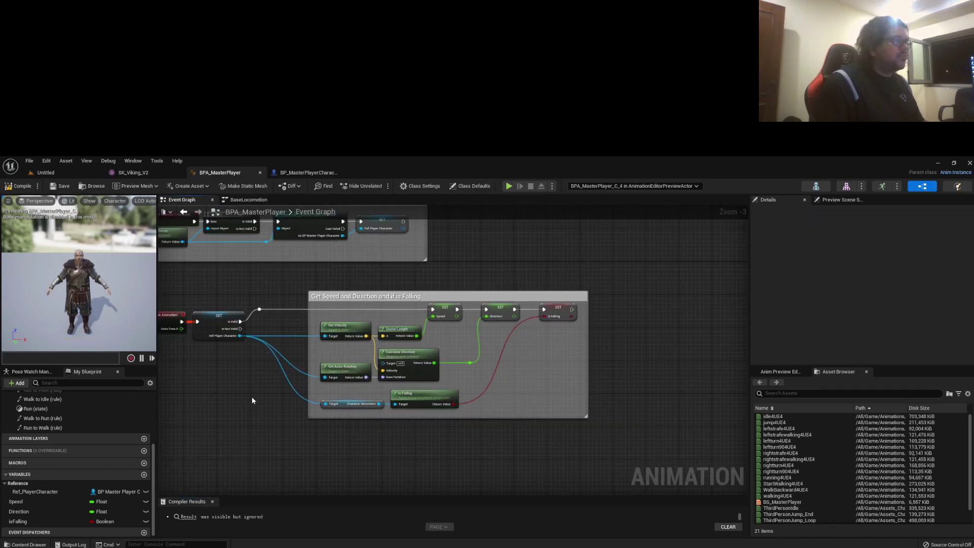
# Add a Random Sequence Player to the BaseLocomotion Idle state.
pyautogui.click(249, 199)
pyautogui.doubleClick(341, 331)
pyautogui.click(792, 416)
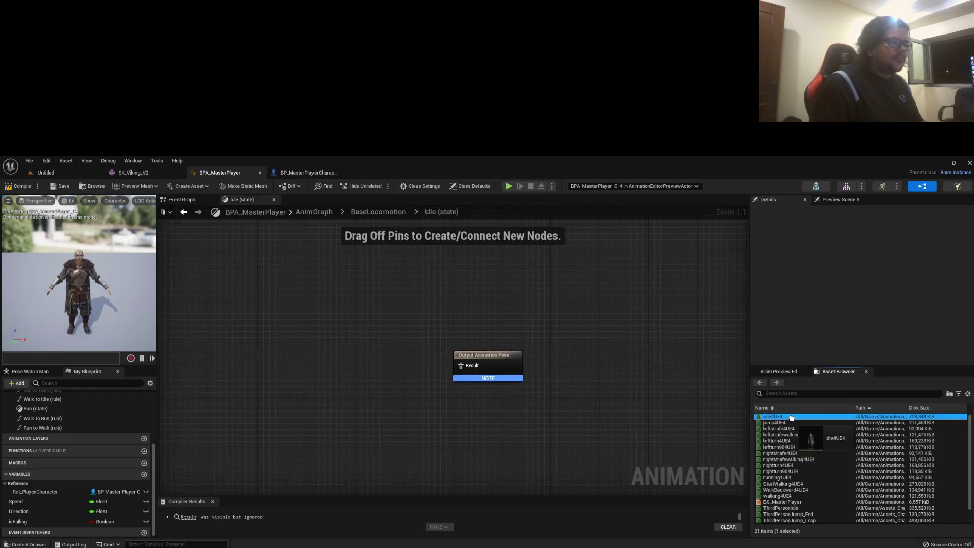
pyautogui.rightClick(364, 370)
pyautogui.write('random')
pyautogui.press('Return')
pyautogui.click(761, 245)
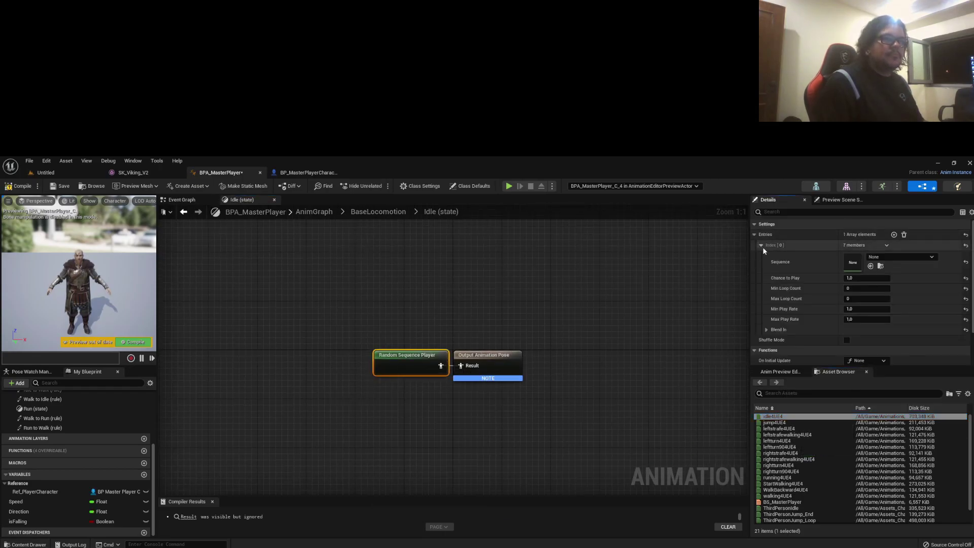
pyautogui.click(473, 299)
pyautogui.hotkey('alt', 'Left')
# Make the Idle-to-Walk transition require Speed greater than 10, then compile.
pyautogui.doubleClick(471, 370)
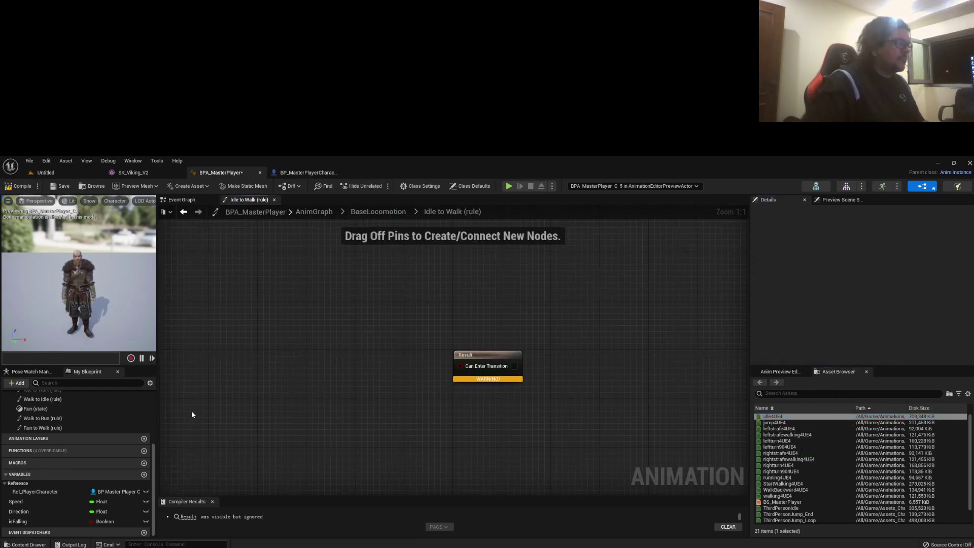
pyautogui.moveTo(16, 501)
pyautogui.keyDown('ctrl'); pyautogui.mouseDown()
pyautogui.moveTo(299, 376)
pyautogui.moveTo(351, 367)
pyautogui.mouseUp(); pyautogui.keyUp('ctrl')
pyautogui.write('>')
pyautogui.click(417, 408)
pyautogui.write('10')
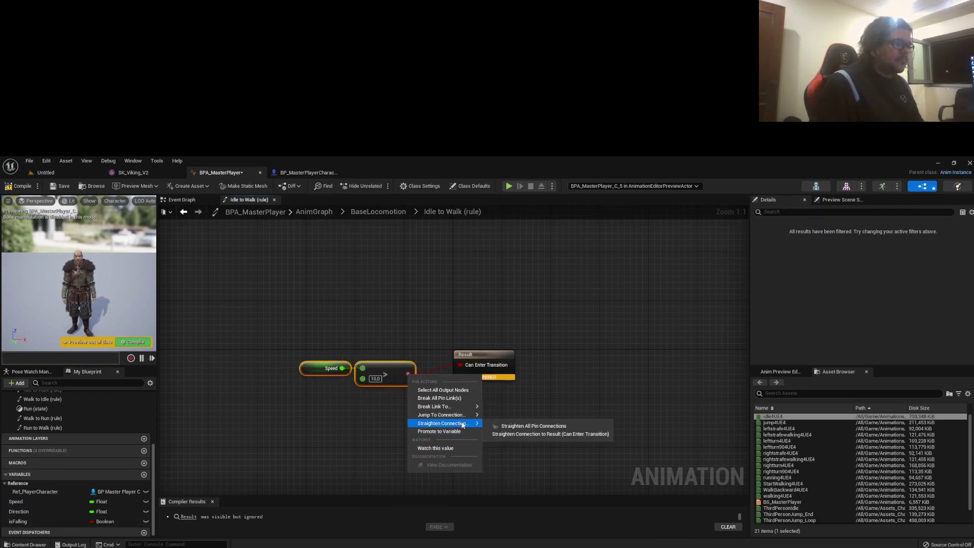
pyautogui.press('F7')
pyautogui.hotkey('alt', 'Left')
# Make the Walk-to-Idle transition require Speed less than 10, then compile.
pyautogui.doubleClick(465, 366)
pyautogui.moveTo(15, 501)
pyautogui.keyDown('ctrl'); pyautogui.mouseDown()
pyautogui.moveTo(297, 368)
pyautogui.moveTo(460, 365)
pyautogui.mouseUp(); pyautogui.keyUp('ctrl')
pyautogui.write('<')
pyautogui.press('Return')
pyautogui.click(355, 379)
pyautogui.write('10')
pyautogui.press('Return')
pyautogui.press('F7')
pyautogui.hotkey('alt', 'Left')
# Give the Walk-to-Run transition a Speed greater-than comparison.
pyautogui.doubleClick(442, 340)
pyautogui.moveTo(16, 502)
pyautogui.mouseDown()
pyautogui.moveTo(308, 371)
pyautogui.moveTo(388, 370)
pyautogui.mouseUp()
pyautogui.click(331, 383)
pyautogui.write('>')
pyautogui.press('Return')
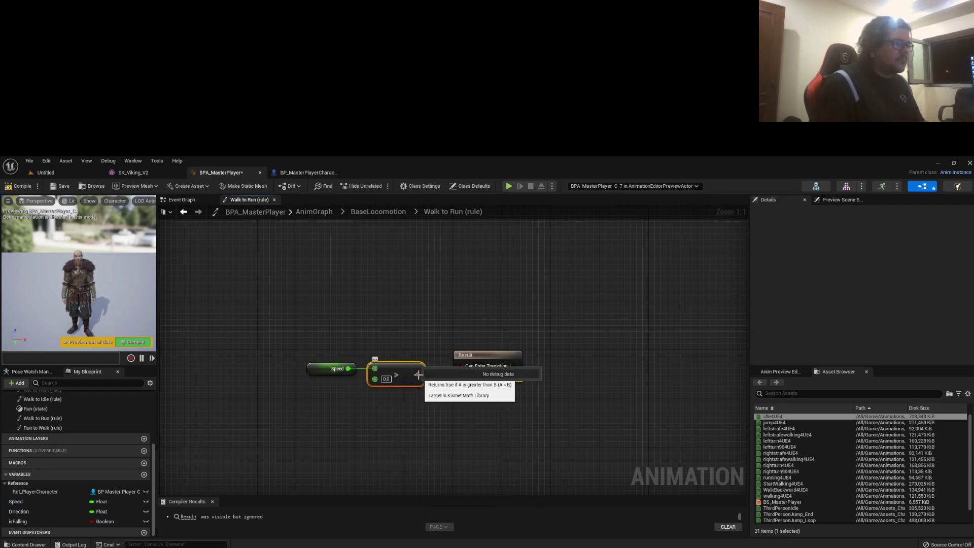
pyautogui.rightClick(418, 375)
pyautogui.click(387, 379)
pyautogui.write('350')
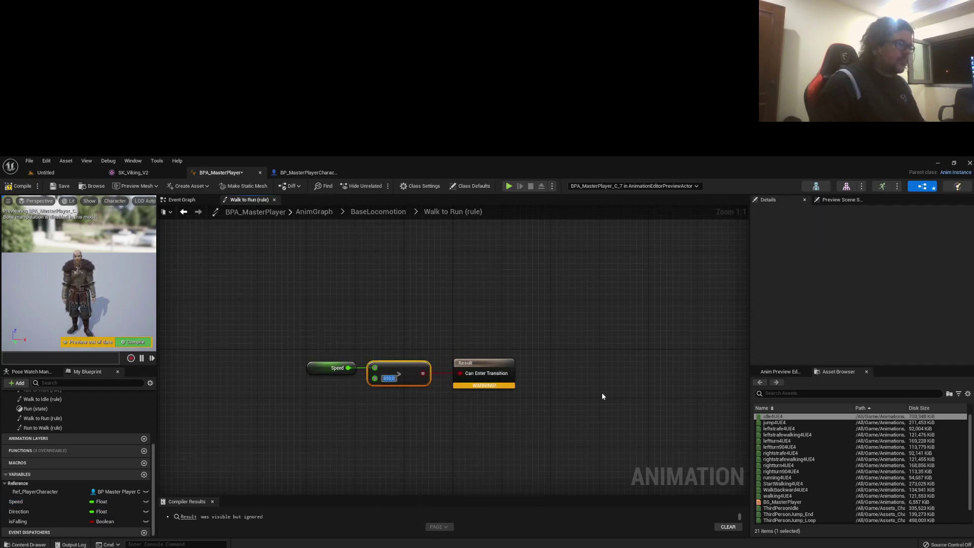
pyautogui.hotkey('alt', 'Left')
# Give the Run-to-Walk transition a Speed less-than comparison, then compile and save.
pyautogui.doubleClick(379, 387)
pyautogui.moveTo(16, 502)
pyautogui.mouseDown()
pyautogui.moveTo(345, 385)
pyautogui.moveTo(329, 359)
pyautogui.moveTo(460, 368)
pyautogui.mouseUp()
pyautogui.write('<')
pyautogui.press('Return')
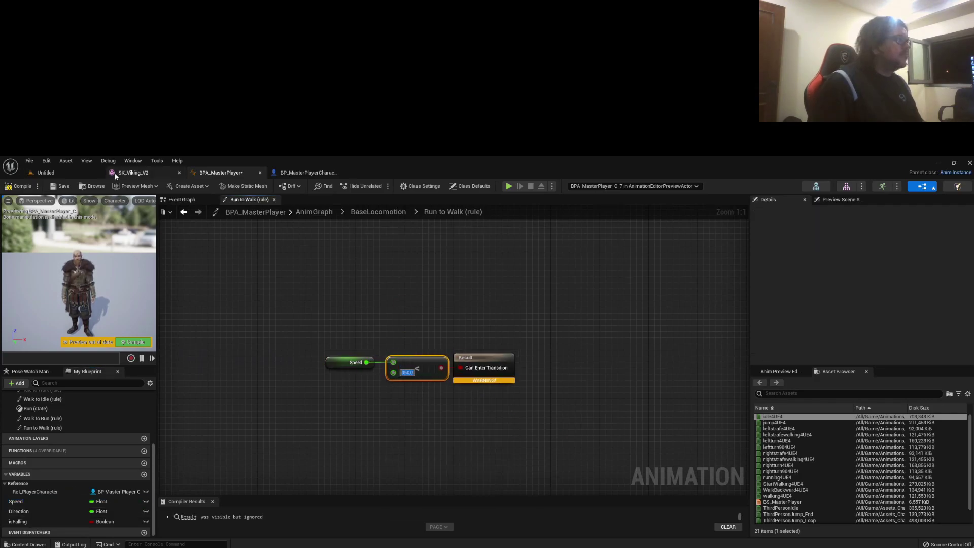
pyautogui.press('F7')
pyautogui.hotkey('alt', 'Left')
pyautogui.doubleClick(333, 361)
# Add right, left, forward and backward walk samples to BS_MasterPlayer, with Speed axis maximum 300.
pyautogui.click(69, 173)
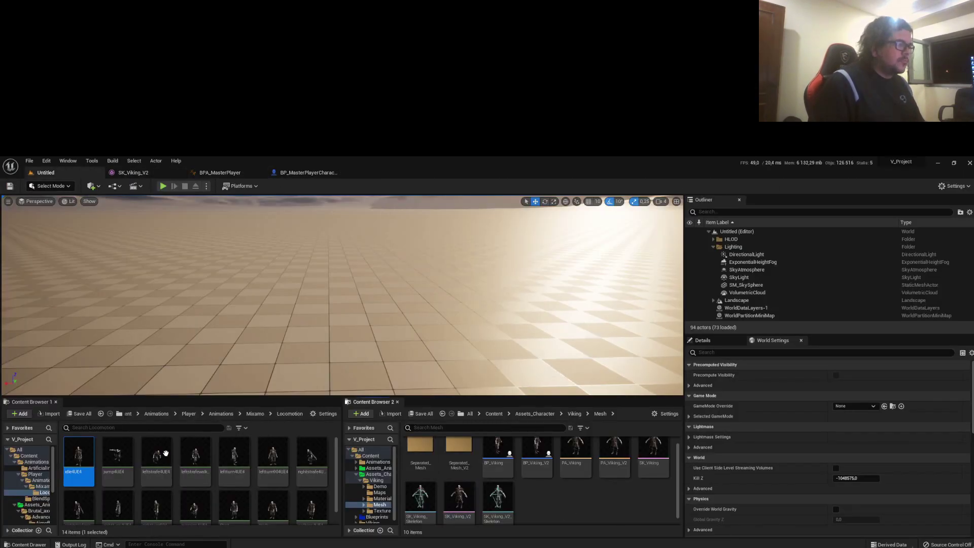
pyautogui.click(371, 456)
pyautogui.doubleClick(422, 460)
pyautogui.doubleClick(419, 458)
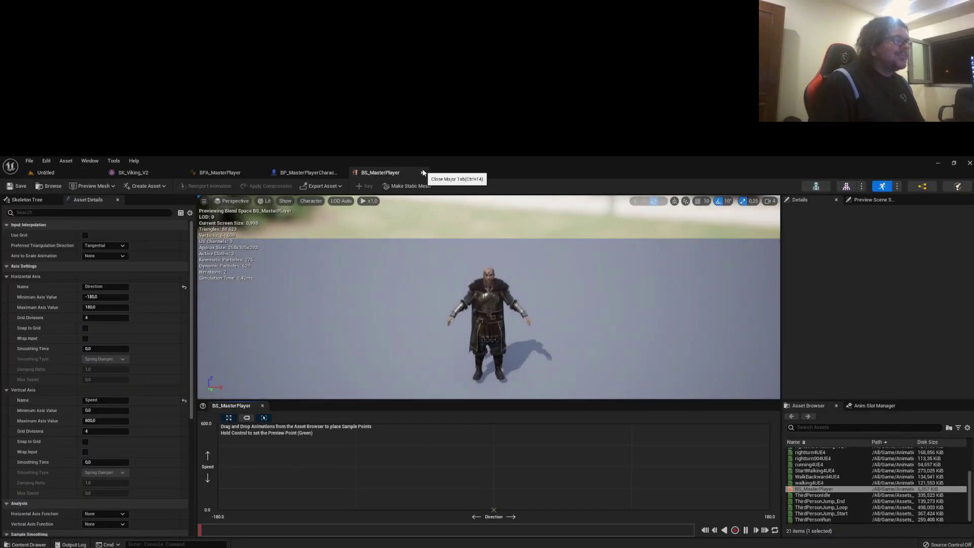
pyautogui.scroll(5, 832, 482)
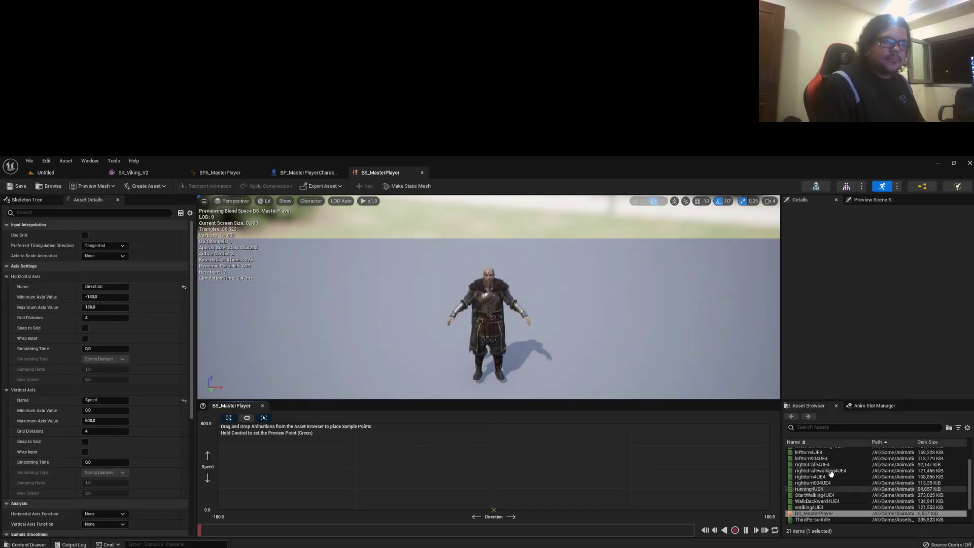
pyautogui.click(826, 429)
pyautogui.write('walk')
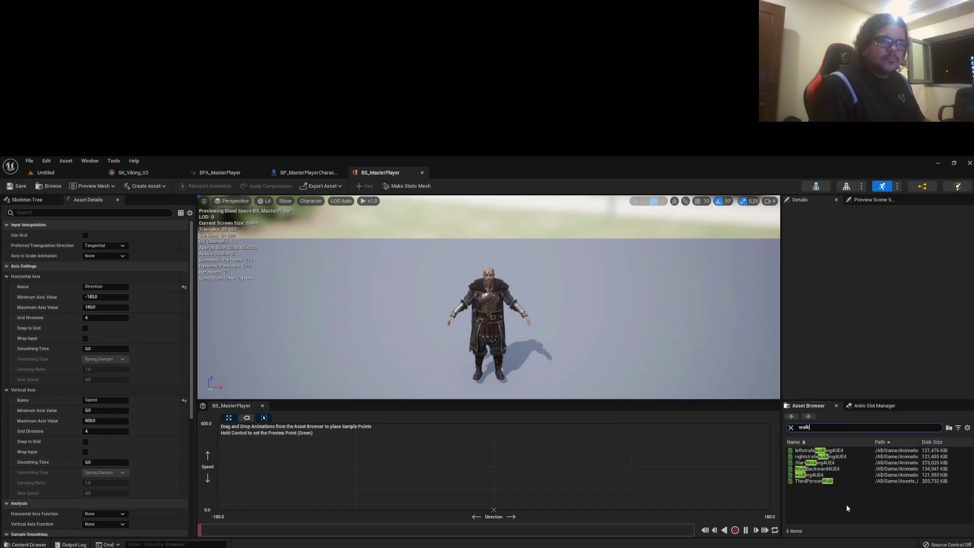
pyautogui.moveTo(821, 456); pyautogui.dragTo(356, 467)
pyautogui.moveTo(816, 450); pyautogui.dragTo(628, 459)
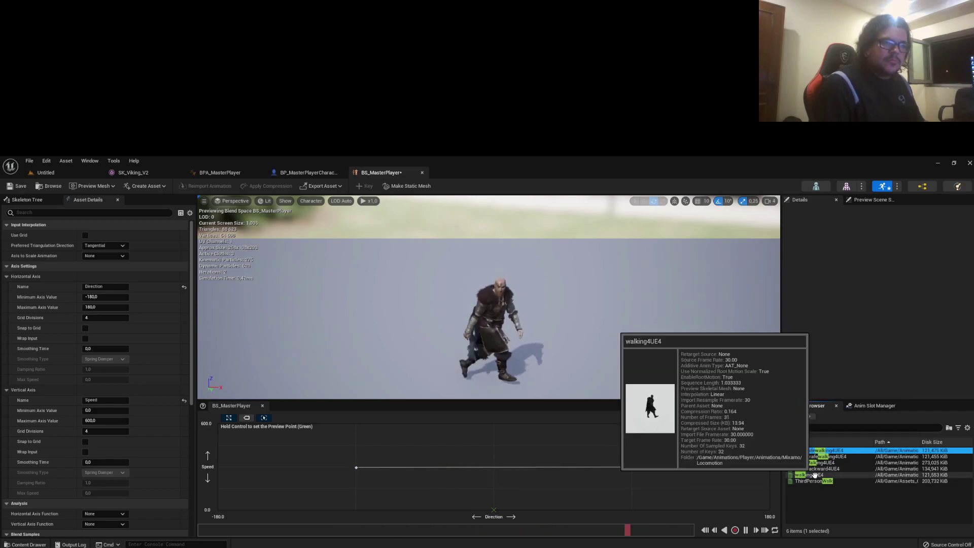
pyautogui.moveTo(810, 476); pyautogui.dragTo(493, 467)
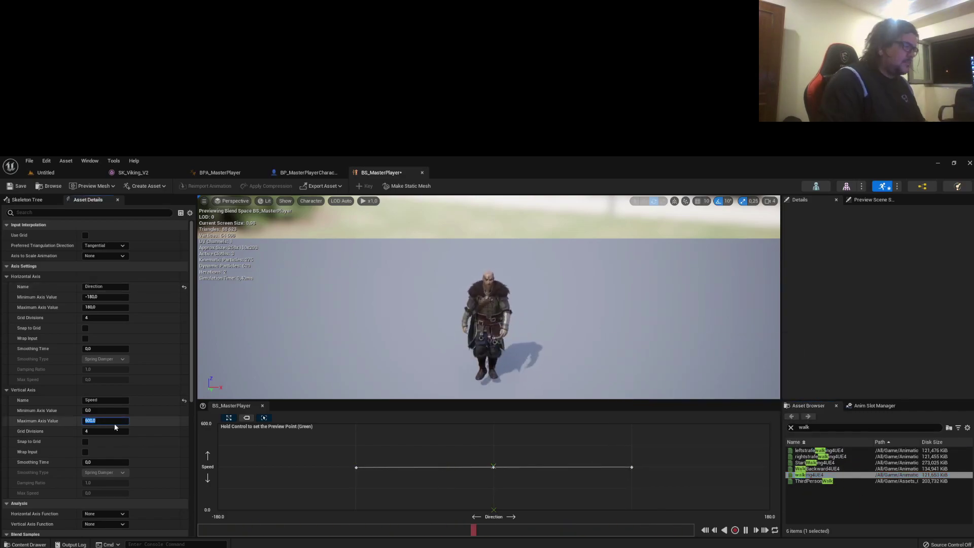
pyautogui.write('300')
pyautogui.press('Return')
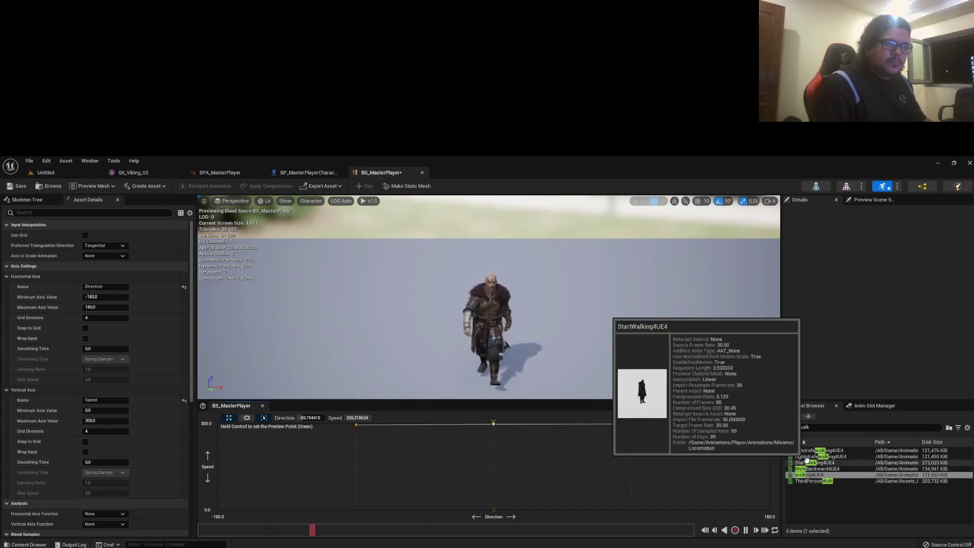
pyautogui.moveTo(815, 469)
pyautogui.mouseDown()
pyautogui.moveTo(216, 424)
pyautogui.moveTo(769, 424)
pyautogui.mouseUp()
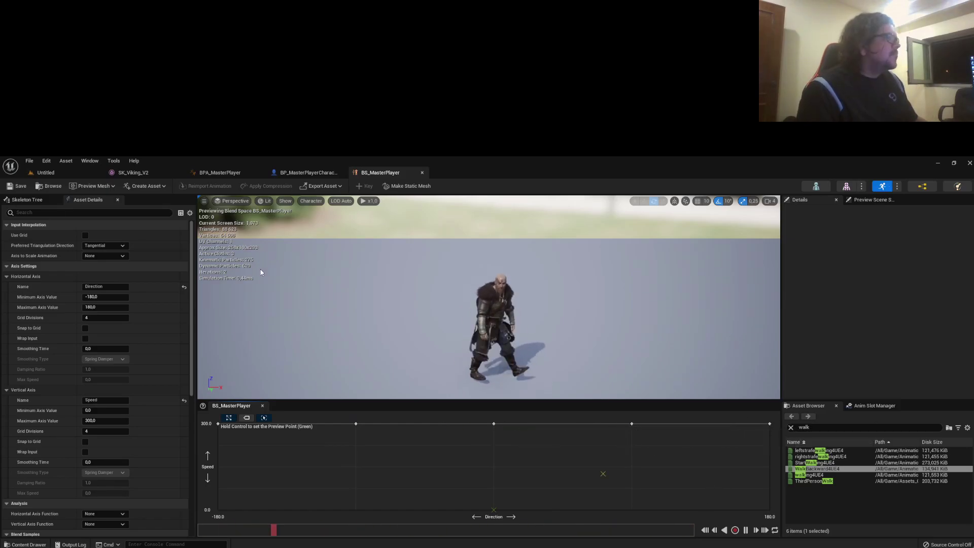
# Feed Speed and Direction into the walk blend space in the animation blueprint's Walk state.
pyautogui.click(46, 173)
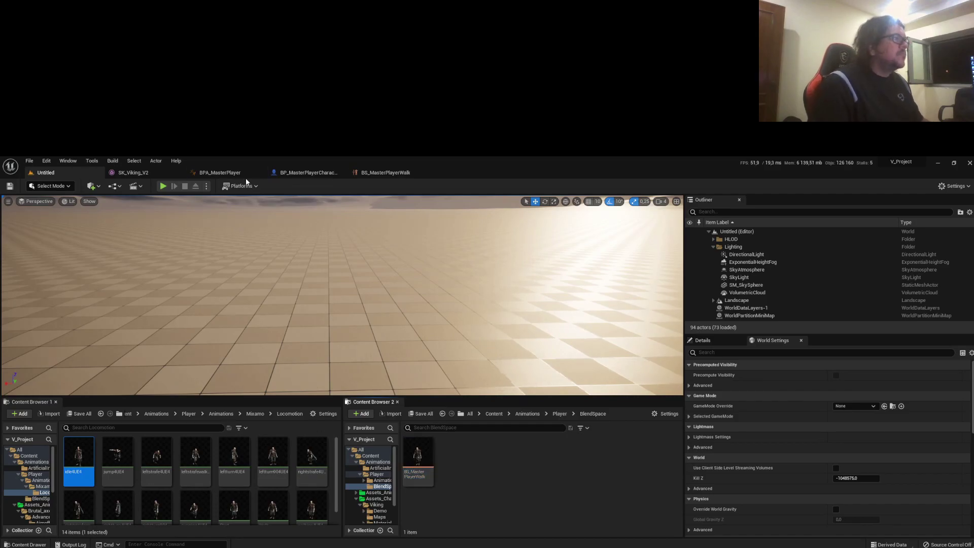
pyautogui.click(229, 173)
pyautogui.moveTo(787, 502)
pyautogui.mouseDown()
pyautogui.moveTo(411, 381)
pyautogui.moveTo(461, 365)
pyautogui.mouseUp()
pyautogui.moveTo(18, 511)
pyautogui.mouseDown()
pyautogui.moveTo(326, 392)
pyautogui.moveTo(369, 365)
pyautogui.mouseUp()
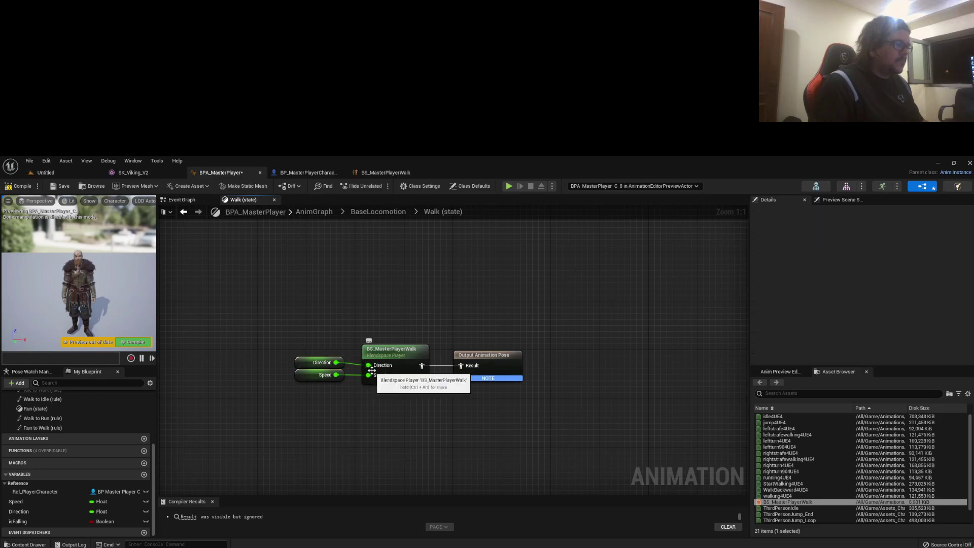
pyautogui.click(312, 173)
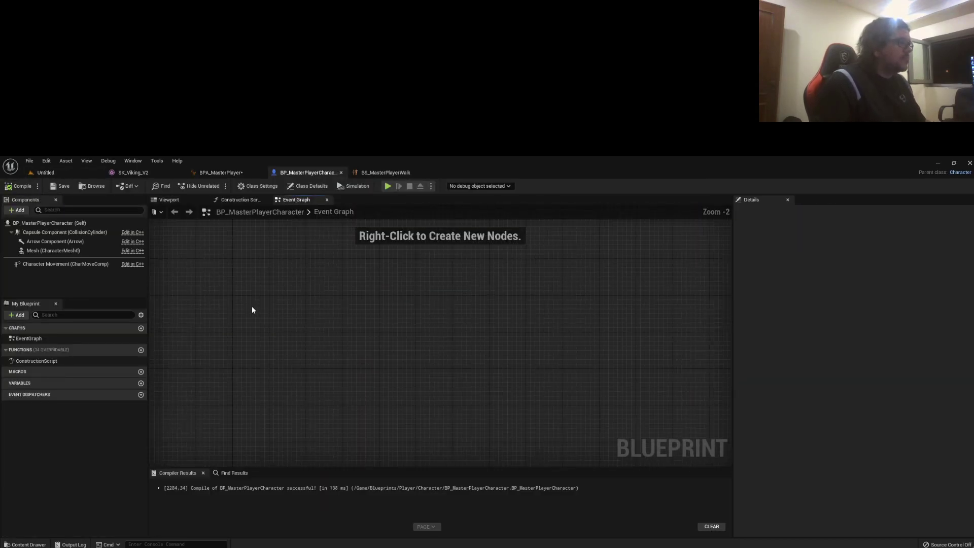
# Add InputAxis MoveForward and MoveRight events to the character graph.
pyautogui.rightClick(266, 311)
pyautogui.write('moveforward')
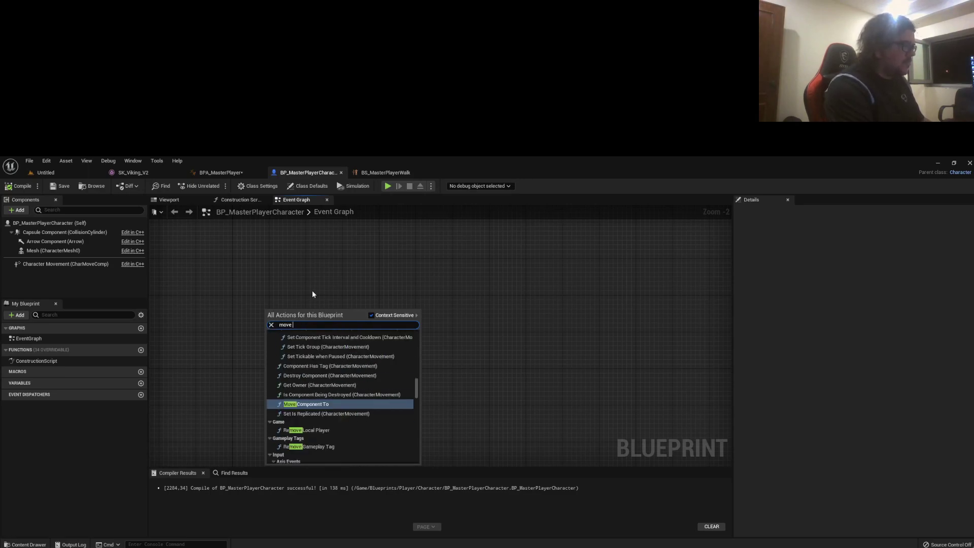
pyautogui.press('Return')
pyautogui.rightClick(290, 386)
pyautogui.write('moveright')
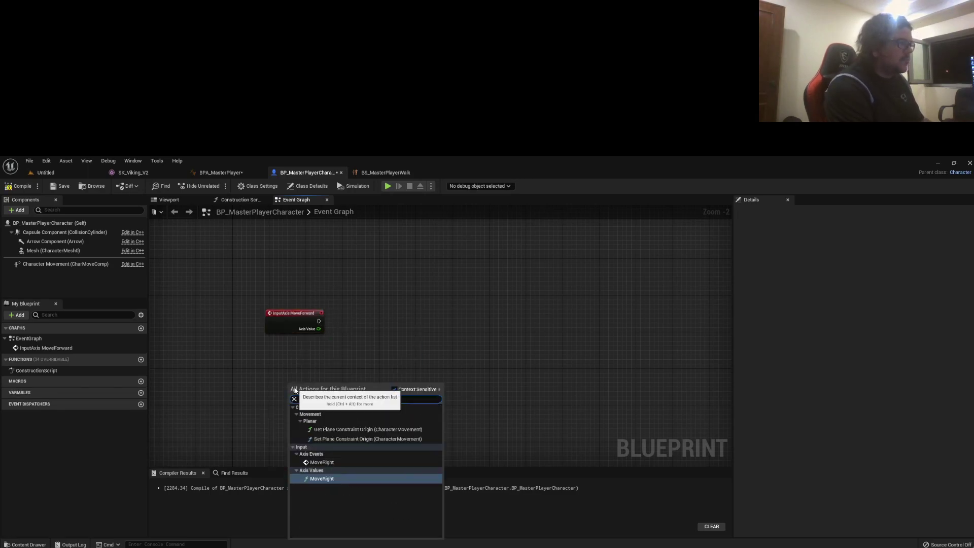
pyautogui.press('Return')
# Add a Get Control Rotation node feeding a Break Rotator.
pyautogui.click(366, 365)
pyautogui.rightClick(365, 365)
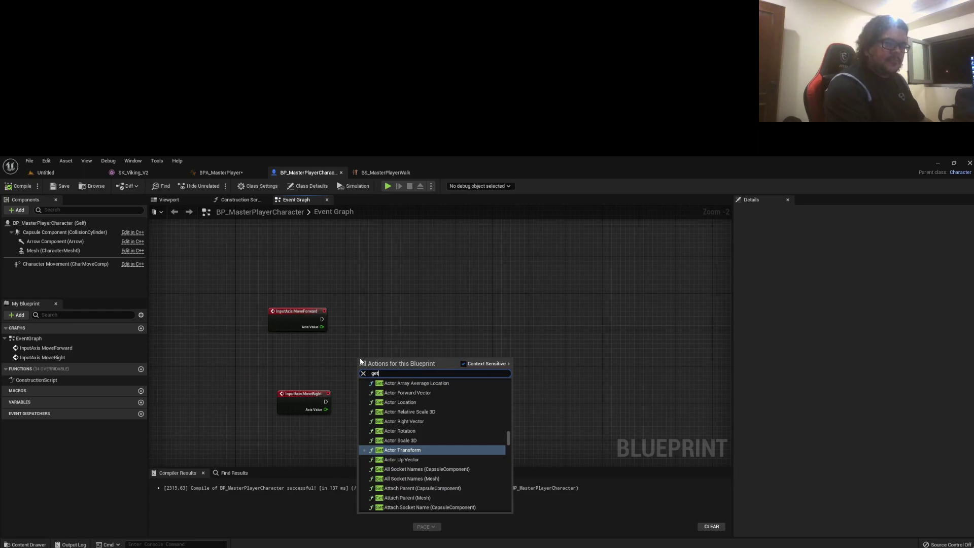
pyautogui.write('get control rotation')
pyautogui.press('Return')
pyautogui.moveTo(376, 357); pyautogui.dragTo(292, 357)
pyautogui.moveTo(301, 401); pyautogui.dragTo(202, 400, button='right')
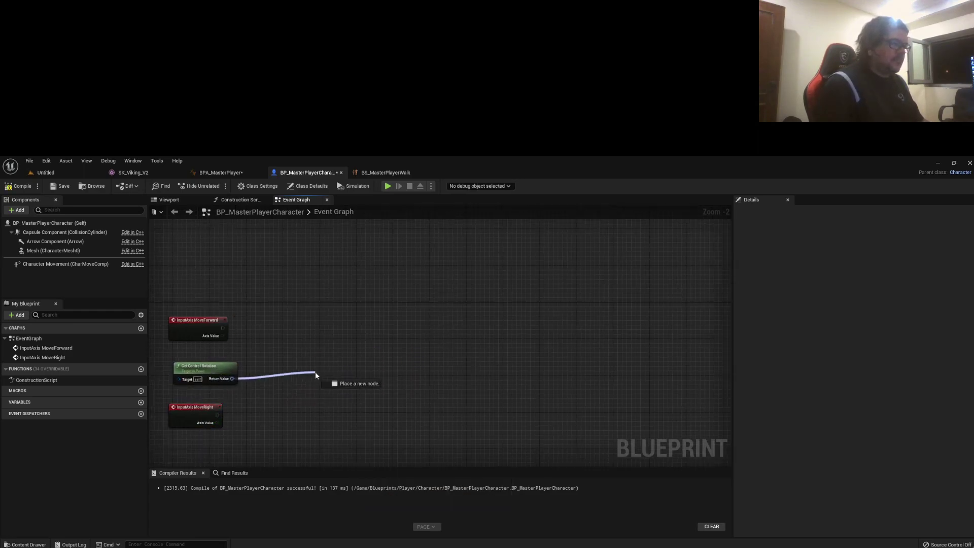
pyautogui.moveTo(231, 379); pyautogui.dragTo(327, 382)
pyautogui.write('break rotator')
pyautogui.press('Return')
pyautogui.moveTo(296, 399); pyautogui.dragTo(264, 399, button='right')
# Build a yaw-only Make Rotator and get its forward and right vectors.
pyautogui.moveTo(267, 394)
pyautogui.mouseDown()
pyautogui.moveTo(312, 388)
pyautogui.moveTo(303, 372)
pyautogui.mouseUp()
pyautogui.write('make rotator')
pyautogui.press('Return')
pyautogui.moveTo(340, 384); pyautogui.dragTo(284, 378, button='right')
pyautogui.moveTo(287, 373)
pyautogui.mouseDown()
pyautogui.moveTo(347, 376)
pyautogui.moveTo(320, 360)
pyautogui.mouseUp()
pyautogui.write('get forward vector')
pyautogui.press('Return')
pyautogui.moveTo(287, 373); pyautogui.dragTo(331, 401)
pyautogui.write('get right vector')
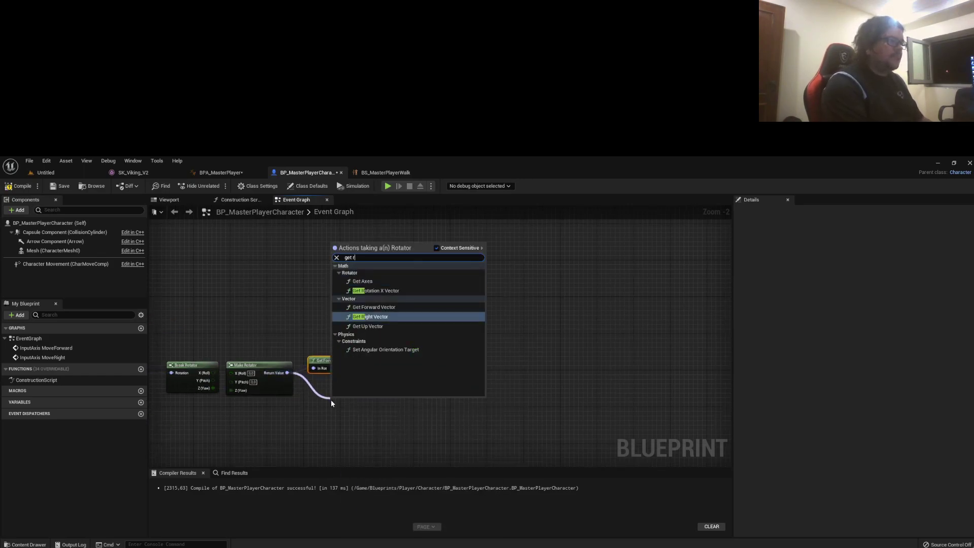
pyautogui.press('Return')
# Attach Add Movement Input to MoveForward and paste a second copy.
pyautogui.moveTo(278, 403); pyautogui.dragTo(377, 409, button='right')
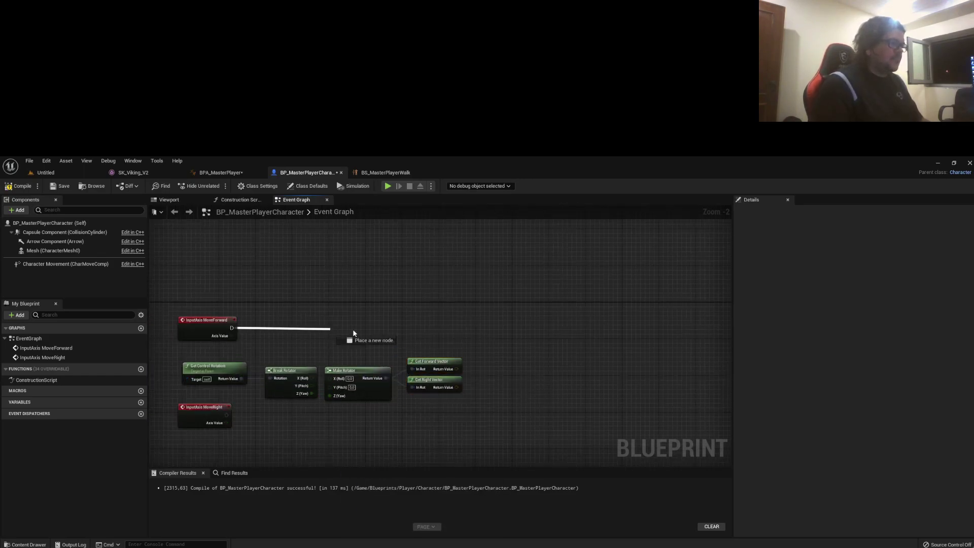
pyautogui.moveTo(354, 333); pyautogui.dragTo(533, 322)
pyautogui.write('add movement input')
pyautogui.press('Return')
pyautogui.moveTo(581, 417); pyautogui.dragTo(555, 370, button='right')
pyautogui.hotkey('ctrl', 'c')
pyautogui.hotkey('ctrl', 'v')
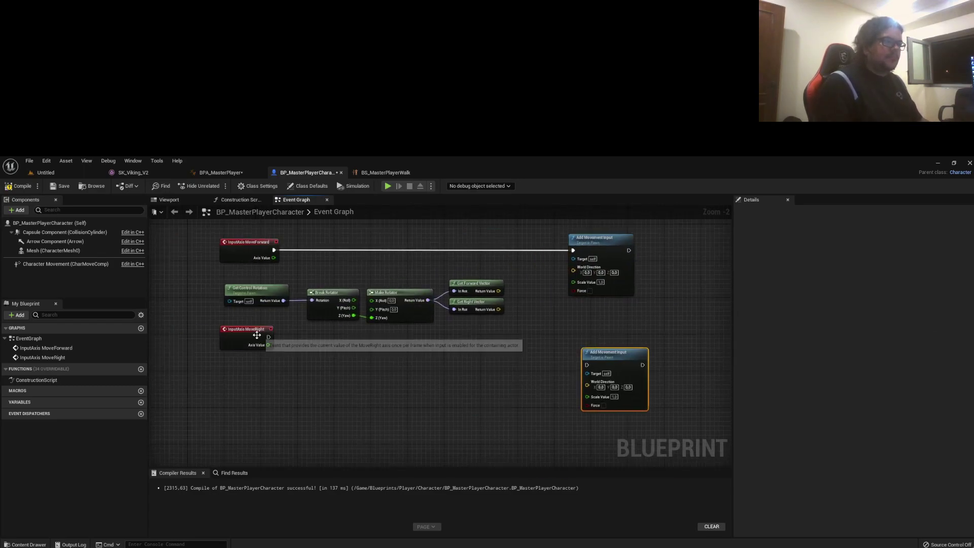
# Wire MoveRight, axis values and forward/right vectors into both Add Movement Input nodes.
pyautogui.moveTo(269, 337); pyautogui.dragTo(587, 365)
pyautogui.moveTo(499, 291); pyautogui.dragTo(574, 270)
pyautogui.moveTo(561, 310); pyautogui.dragTo(541, 325, button='right')
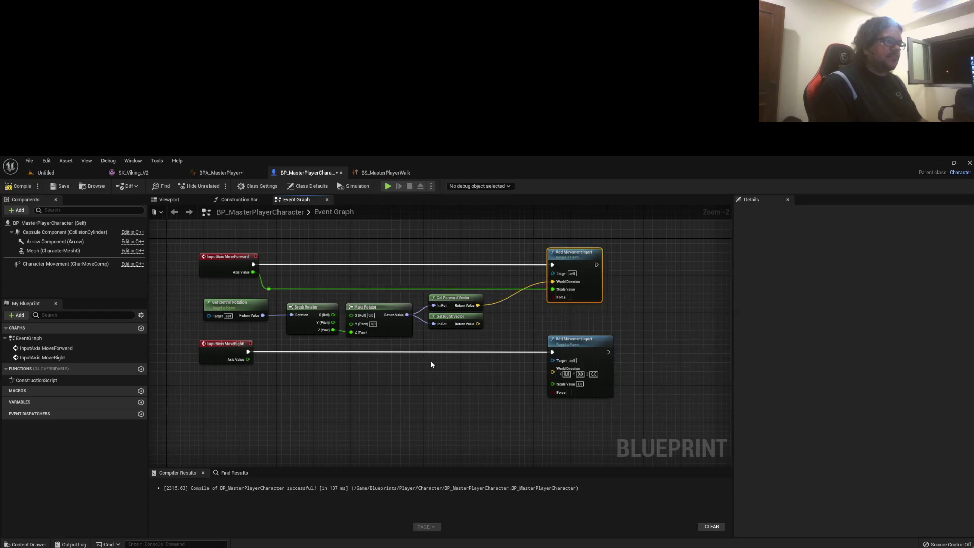
pyautogui.moveTo(248, 359); pyautogui.dragTo(553, 383)
pyautogui.moveTo(478, 324); pyautogui.dragTo(552, 372)
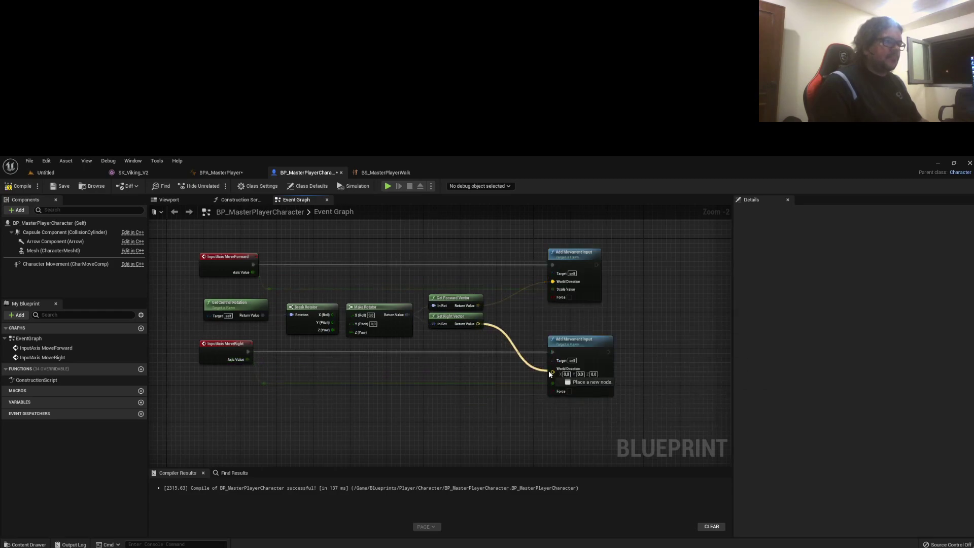
pyautogui.rightClick(553, 372)
pyautogui.click(659, 429)
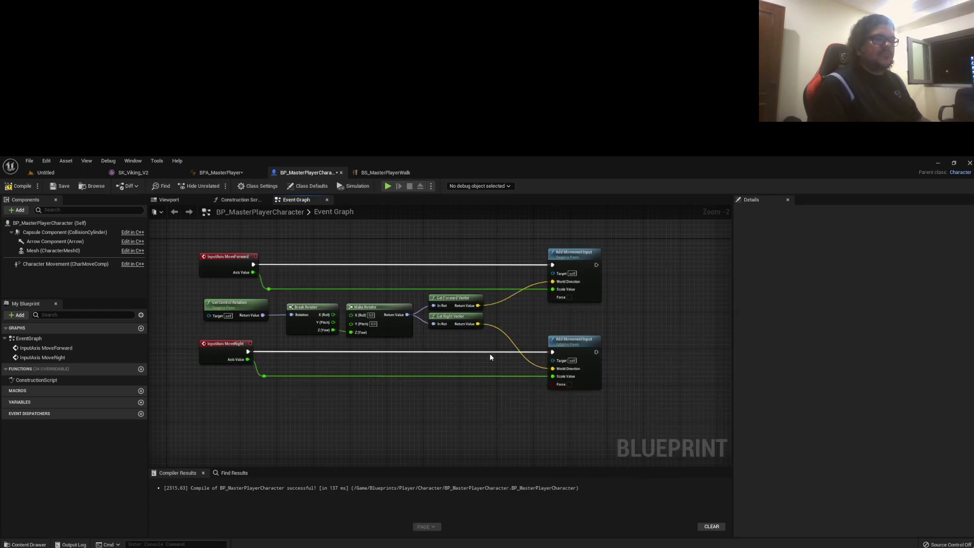
# Group the movement nodes in a comment box labelled 'Movemen'.
pyautogui.scroll(-2, 345, 331)
pyautogui.moveTo(212, 245); pyautogui.dragTo(571, 404)
pyautogui.write('cMovement input')
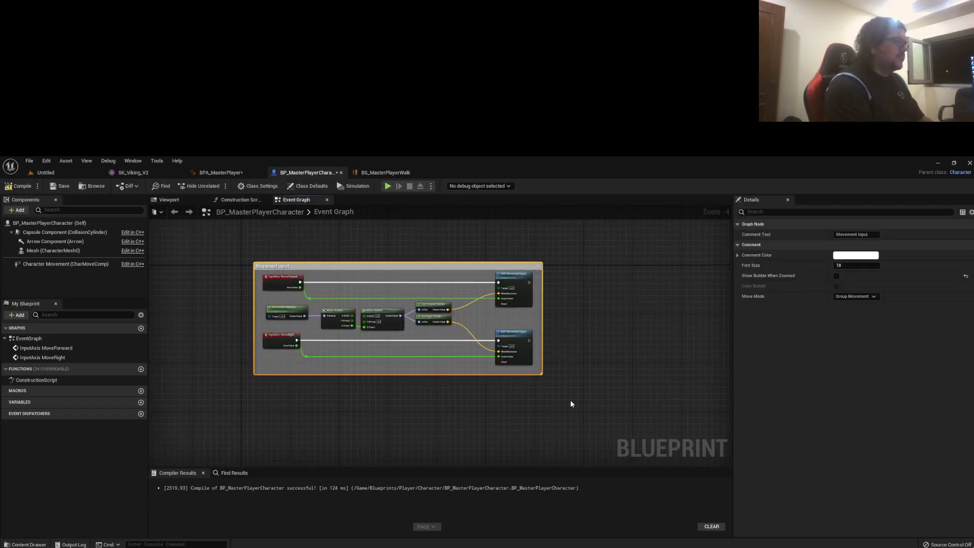
pyautogui.click(571, 404)
# Add InputAxis Turn and LookUp events.
pyautogui.moveTo(270, 415); pyautogui.dragTo(244, 348, button='right')
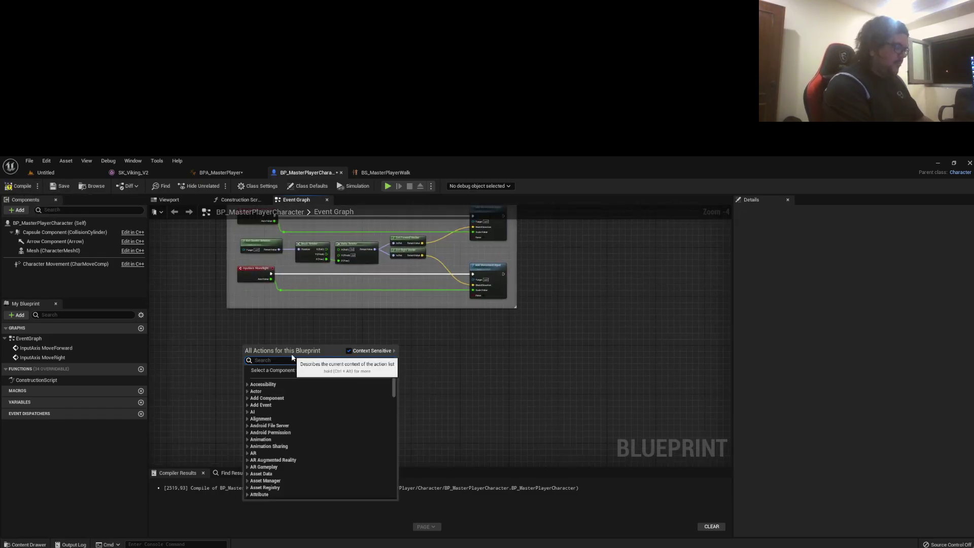
pyautogui.write('turn')
pyautogui.click(305, 406)
pyautogui.rightClick(262, 423)
pyautogui.write('Look up')
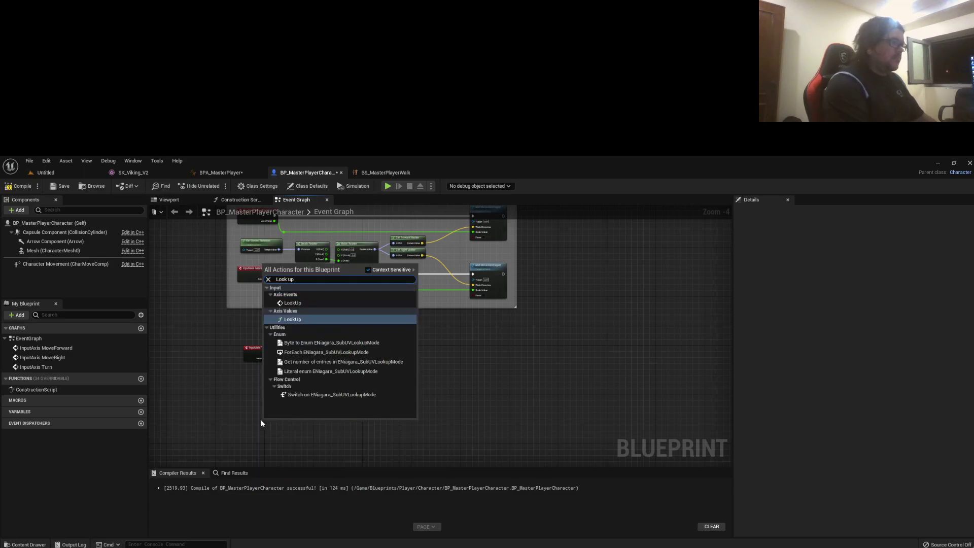
pyautogui.click(293, 303)
pyautogui.scroll(4, 269, 406)
# Connect Turn to Add Controller Yaw Input and LookUp to Add Controller Pitch Input.
pyautogui.moveTo(250, 312); pyautogui.dragTo(306, 317)
pyautogui.write('add c')
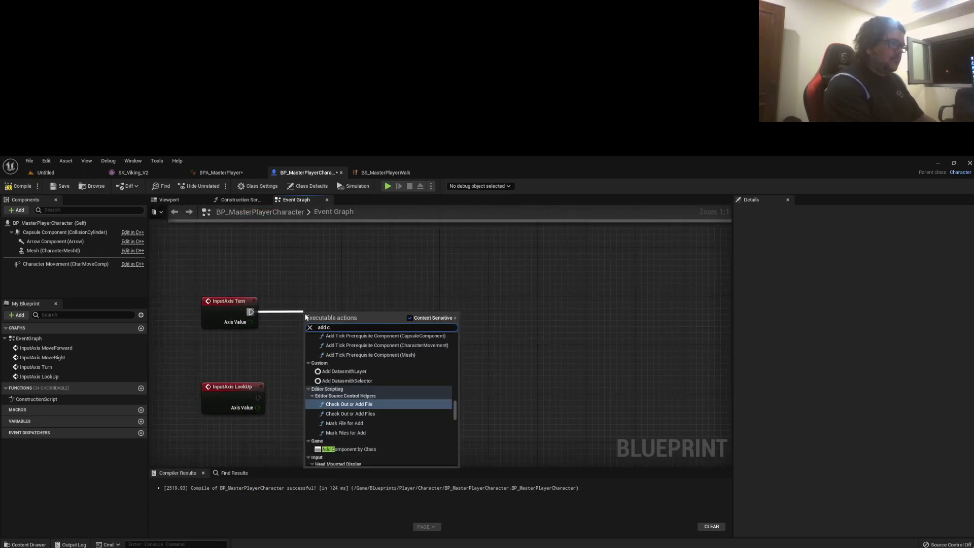
pyautogui.scroll(-1, 355, 396)
pyautogui.click(345, 375)
pyautogui.moveTo(258, 398); pyautogui.dragTo(319, 398)
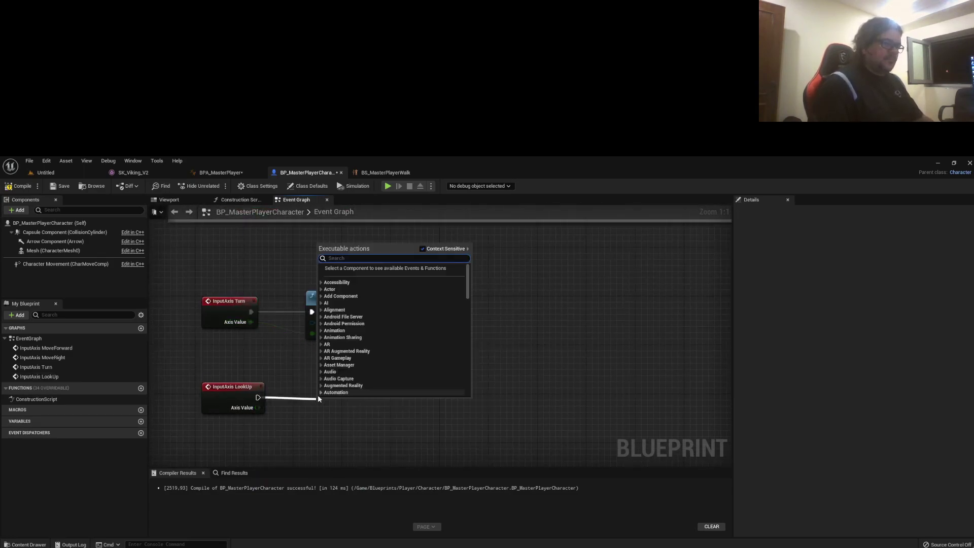
pyautogui.write('add control')
pyautogui.click(356, 311)
pyautogui.moveTo(257, 407); pyautogui.dragTo(313, 420)
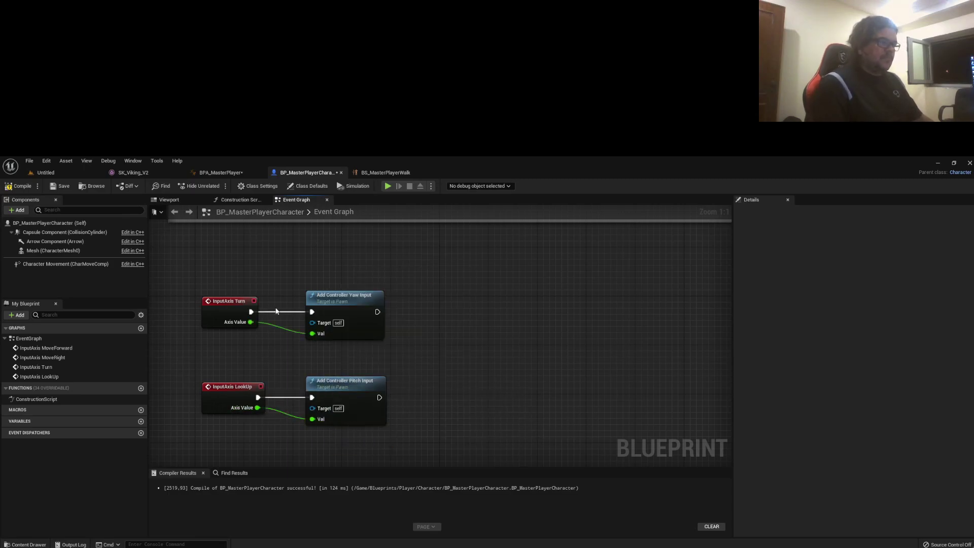
# Group the four mouse-look nodes in a 'Mous' comment box and return to the level.
pyautogui.moveTo(193, 284); pyautogui.dragTo(436, 439)
pyautogui.write('cMouse Input')
pyautogui.scroll(-3, 315, 437)
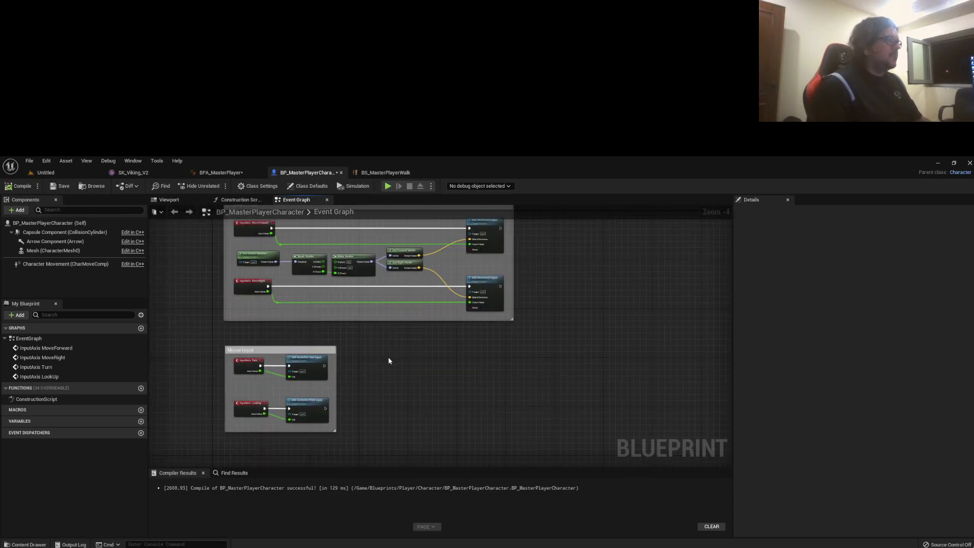
pyautogui.click(46, 173)
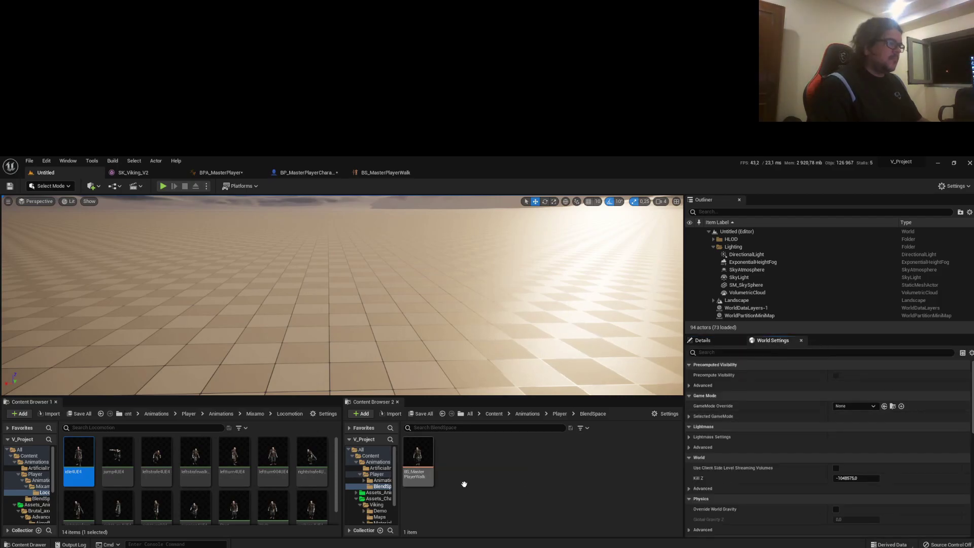
# Create a Blueprints/GameMode folder with a new Game Mode Base blueprint, GM_MainGameplay.
pyautogui.doubleClick(453, 455)
pyautogui.write('GameMode')
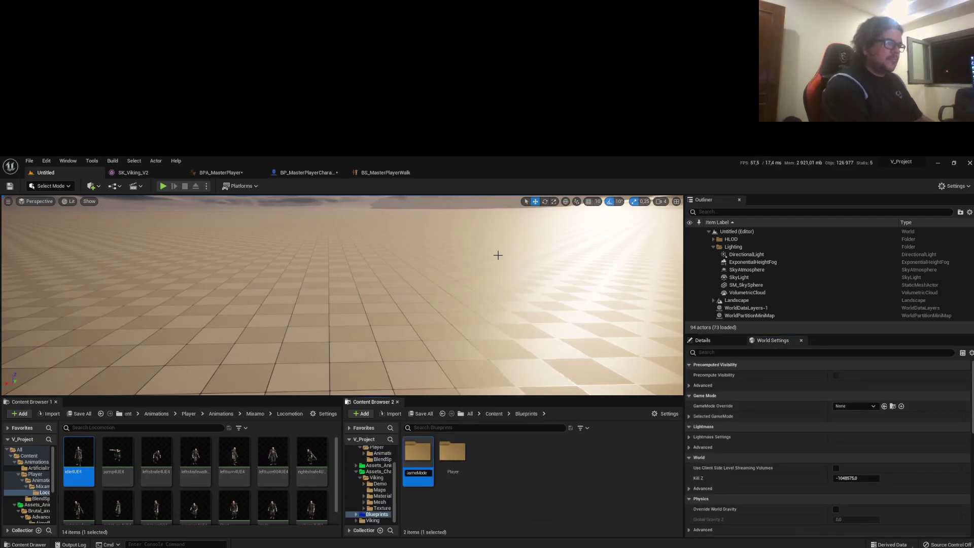
pyautogui.press('Return')
pyautogui.doubleClick(417, 451)
pyautogui.rightClick(424, 464)
pyautogui.click(472, 258)
pyautogui.click(526, 368)
pyautogui.write('GM_MainGameplay')
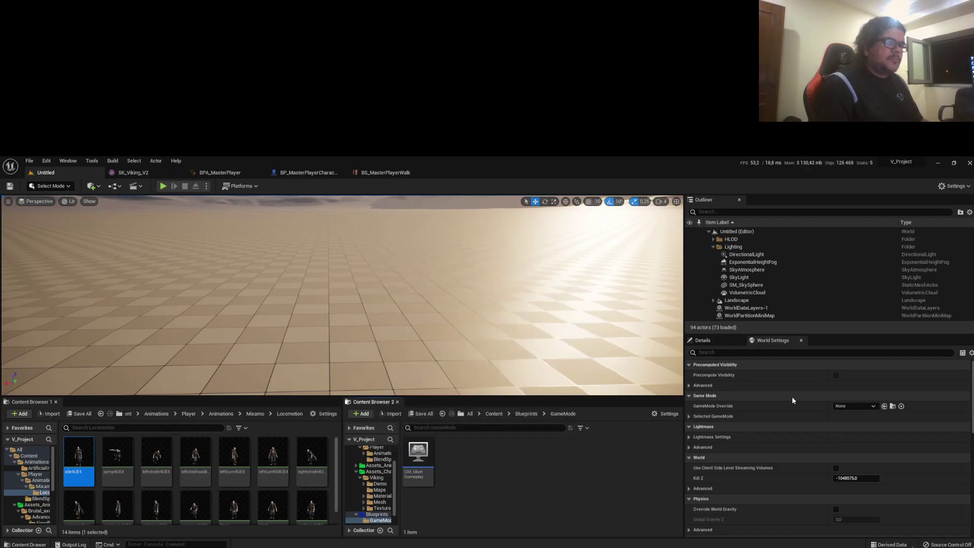
# Set GM_MainGameplay as GameMode Override with BP_MasterPlayerCharacter as default pawn, then test-play.
pyautogui.click(855, 406)
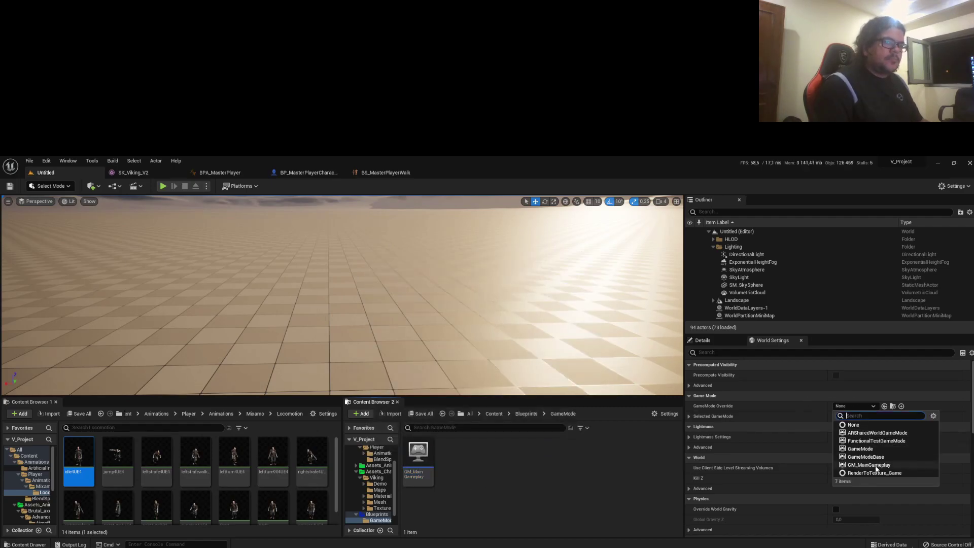
pyautogui.click(872, 442)
pyautogui.doubleClick(418, 453)
pyautogui.click(851, 338)
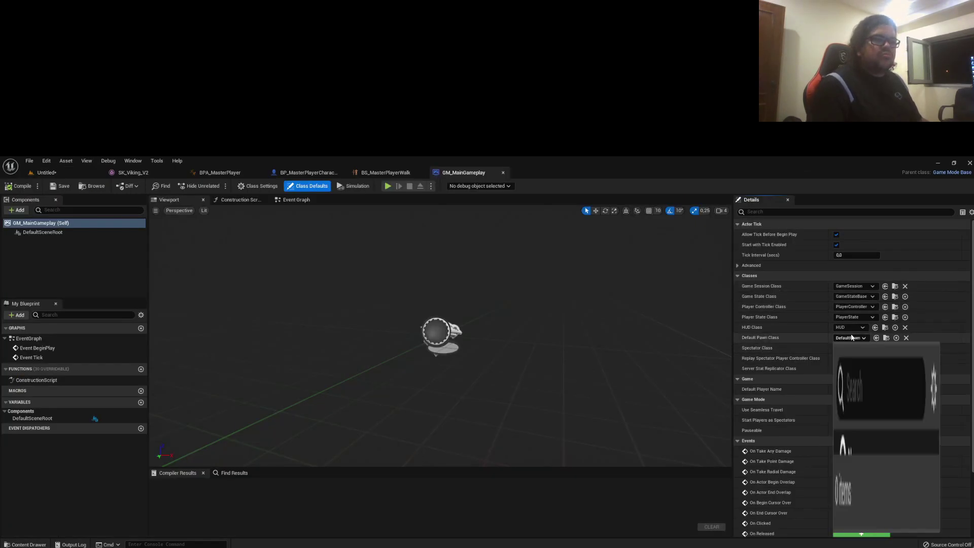
pyautogui.click(812, 378)
pyautogui.click(46, 173)
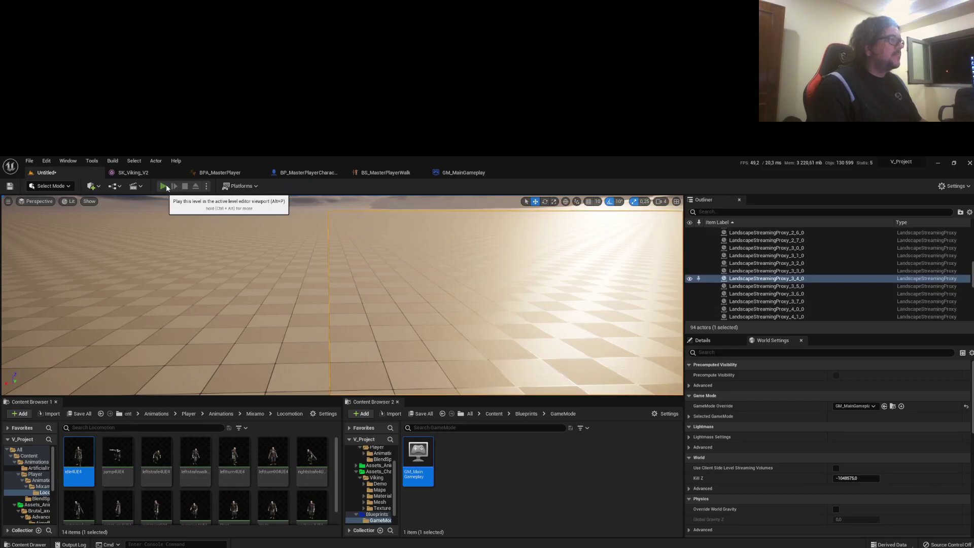
pyautogui.click(164, 186)
# Add a SpringArm component with a Camera attached to the player character.
pyautogui.press('Escape')
pyautogui.click(309, 172)
pyautogui.click(169, 199)
pyautogui.click(16, 210)
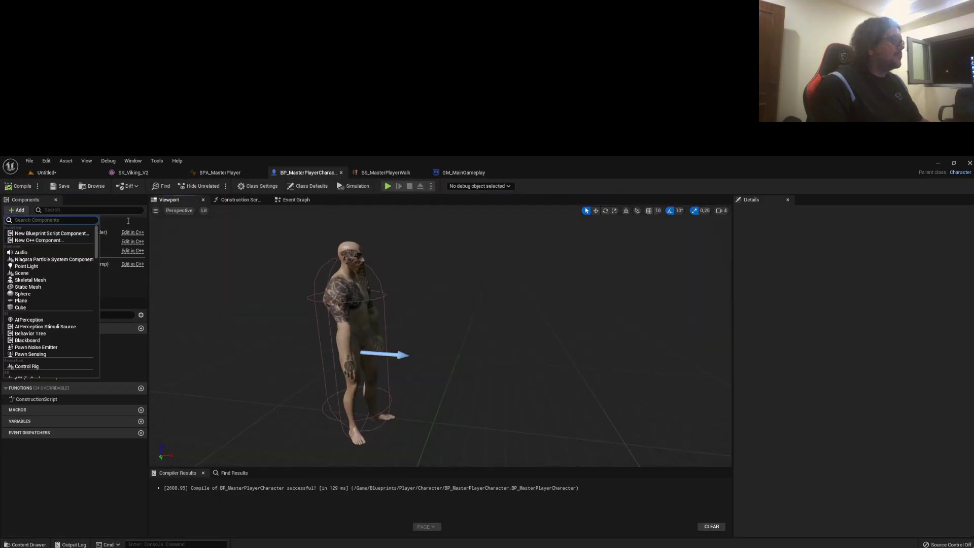
pyautogui.write('String')
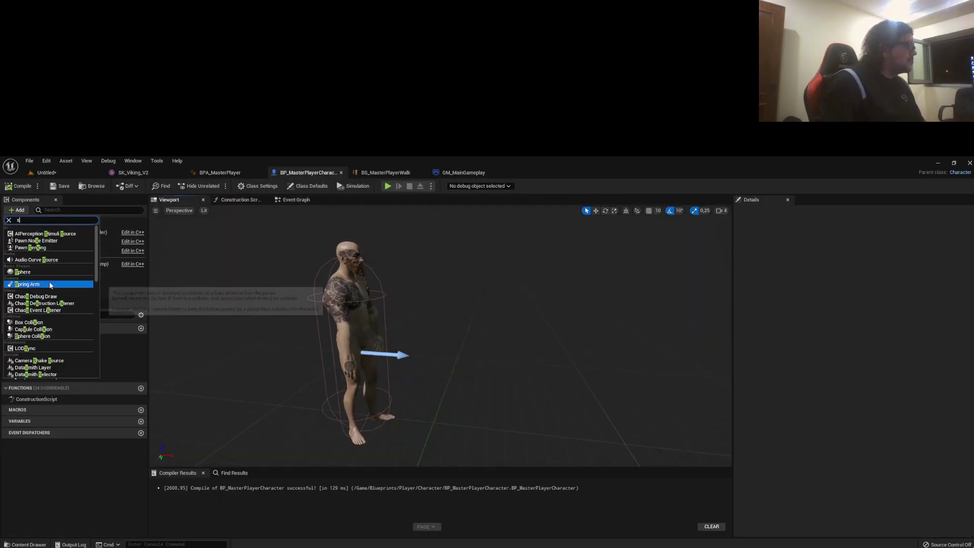
pyautogui.click(31, 283)
pyautogui.click(23, 210)
pyautogui.write('camera')
pyautogui.click(31, 246)
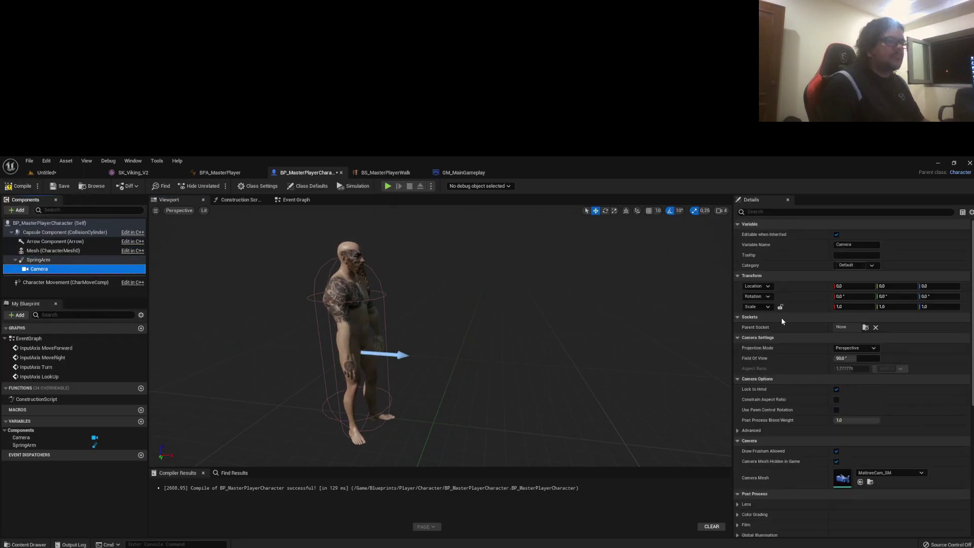
# Raise and shift the SpringArm, compile, and test-play the level.
pyautogui.click(38, 259)
pyautogui.moveTo(355, 329); pyautogui.dragTo(386, 324, button='right')
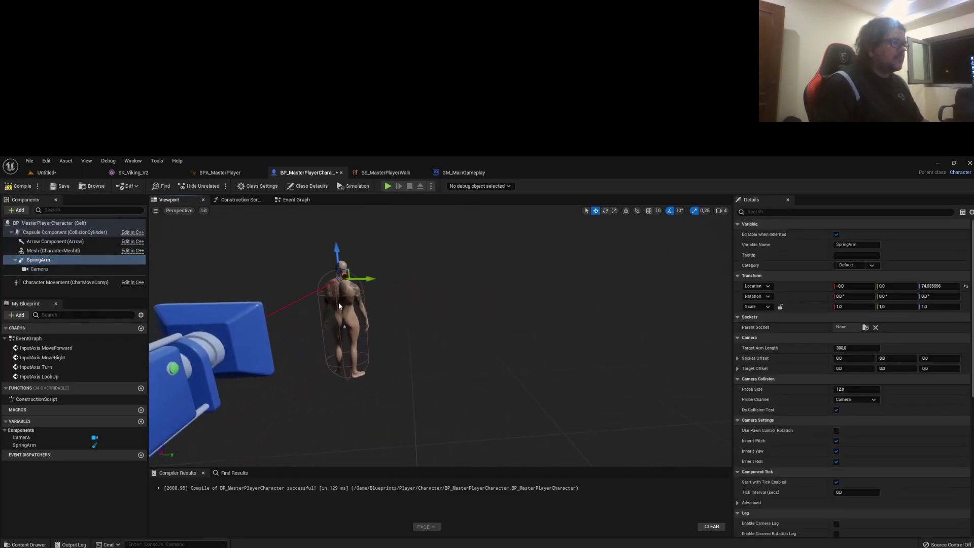
pyautogui.moveTo(371, 279); pyautogui.dragTo(390, 280)
pyautogui.moveTo(391, 279); pyautogui.dragTo(544, 269, button='right')
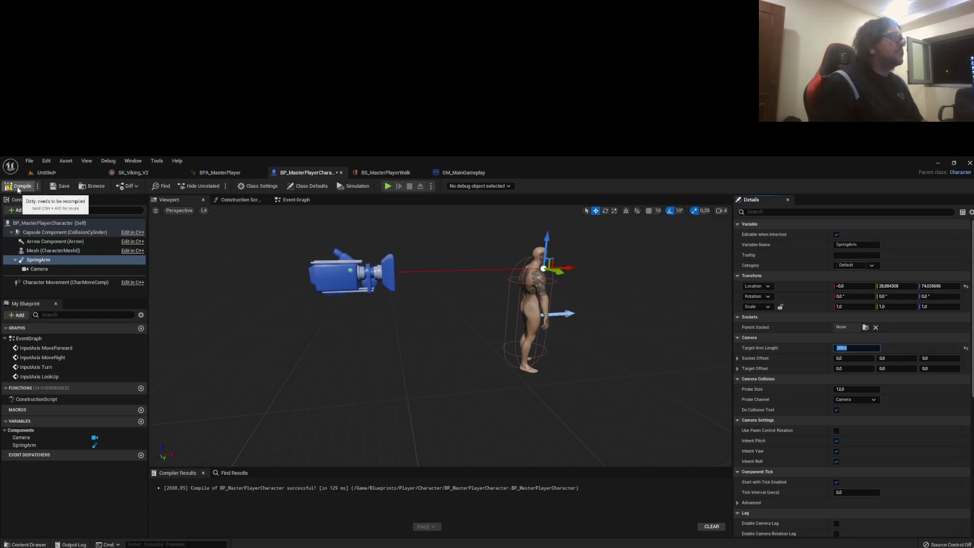
pyautogui.click(47, 172)
pyautogui.click(162, 185)
pyautogui.press('Escape')
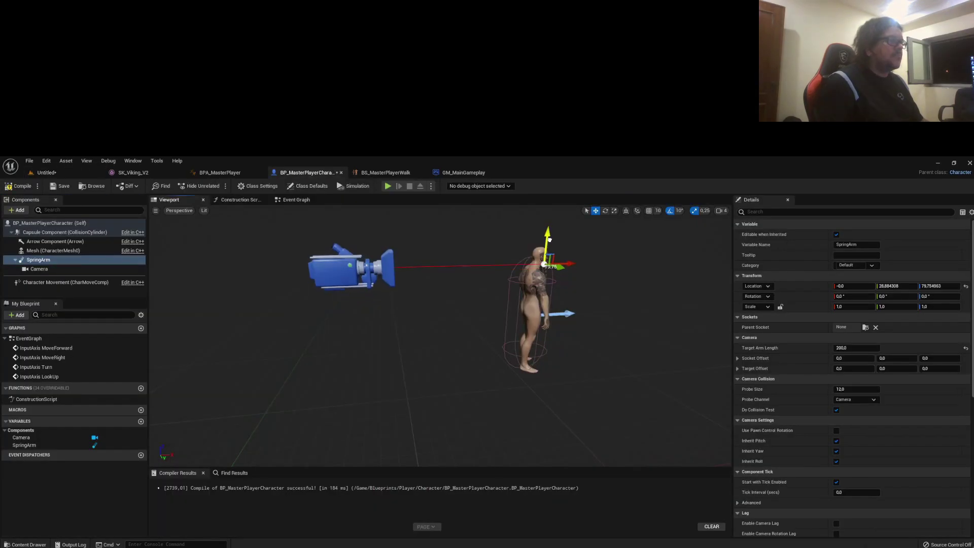
# Reposition the spring arm, pitch it to -5.95°, enable Use Pawn Control Rotation, and play.
pyautogui.moveTo(554, 263); pyautogui.dragTo(508, 284)
pyautogui.moveTo(507, 284); pyautogui.dragTo(559, 274, button='right')
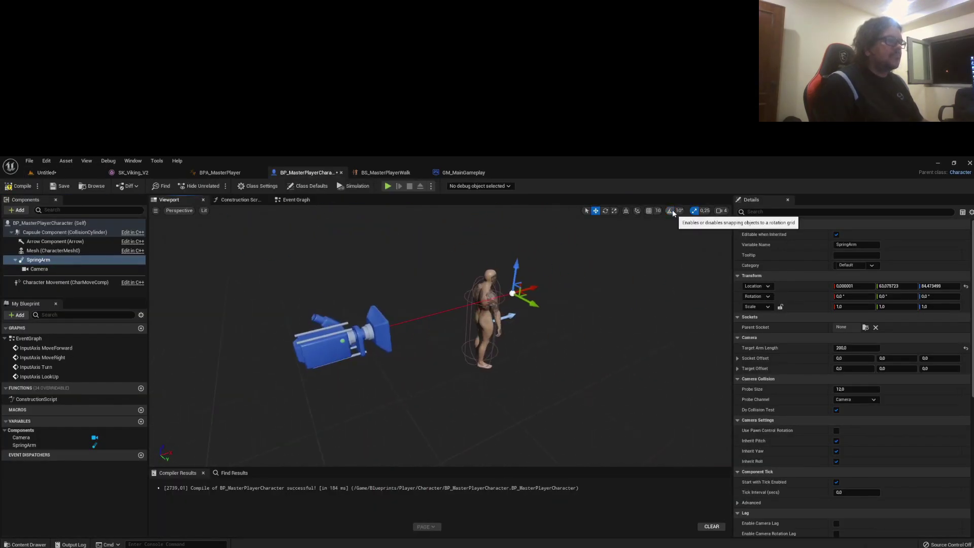
pyautogui.click(605, 211)
pyautogui.moveTo(541, 274); pyautogui.dragTo(544, 287)
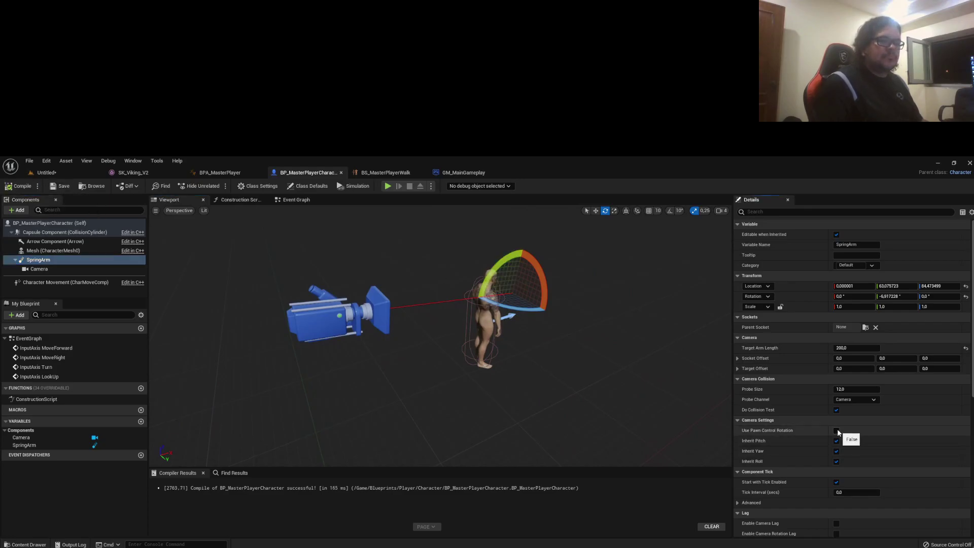
pyautogui.click(837, 431)
pyautogui.click(388, 186)
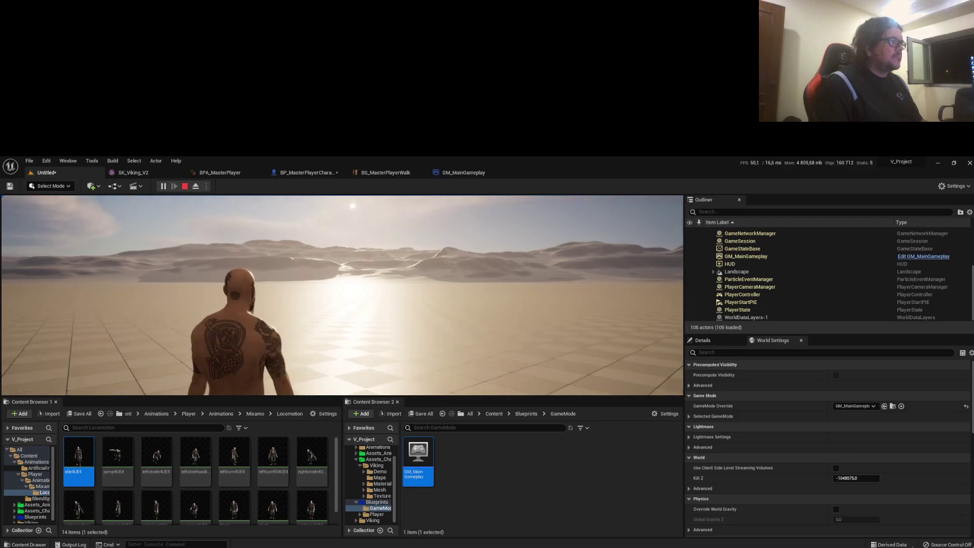
# Inspect the Character Movement walking properties and run a test play.
pyautogui.press('Escape')
pyautogui.click(220, 172)
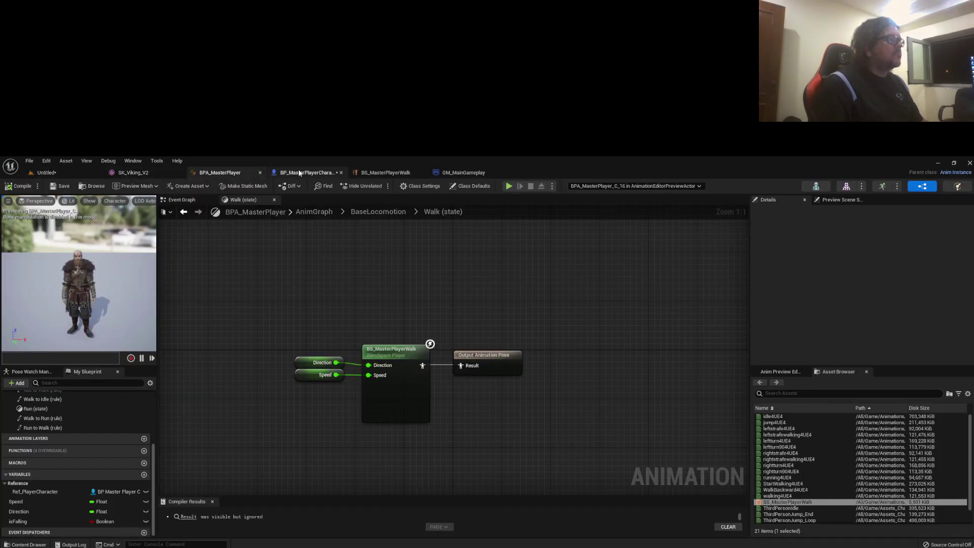
pyautogui.click(299, 173)
pyautogui.click(46, 282)
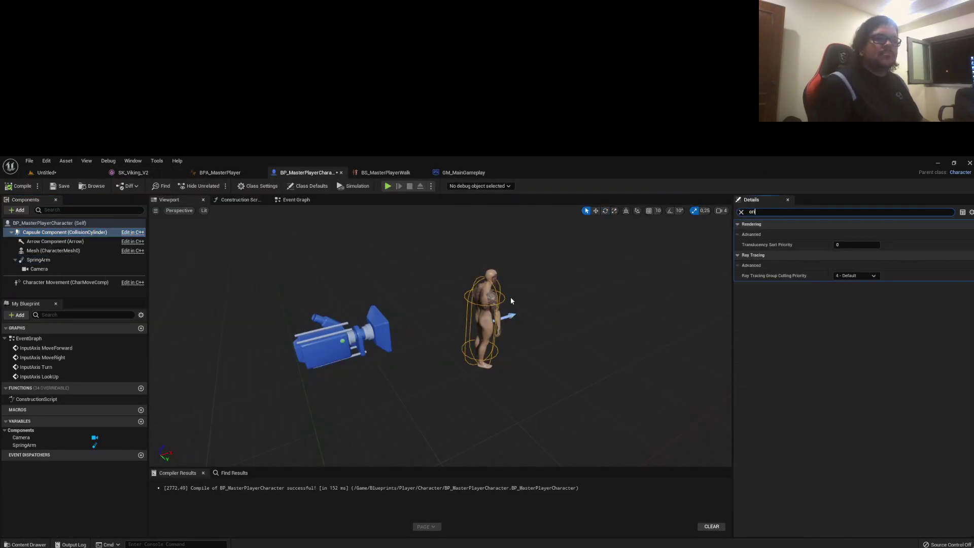
pyautogui.click(24, 288)
pyautogui.click(30, 283)
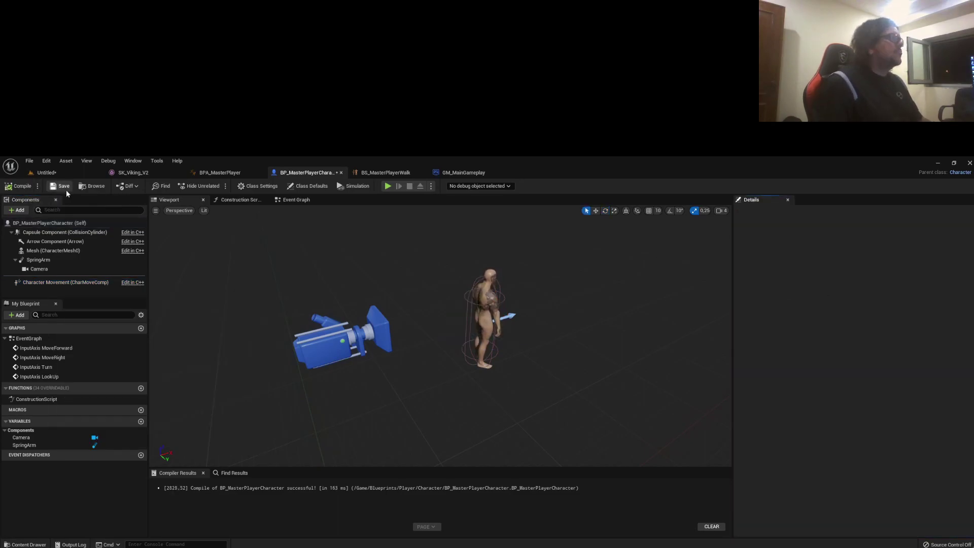
pyautogui.hotkey('alt', 'p')
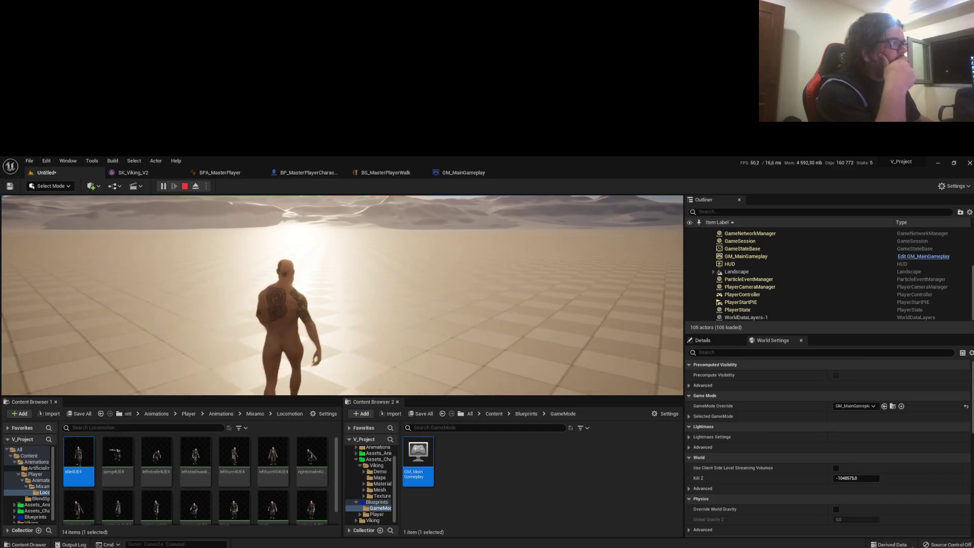
pyautogui.press('Escape')
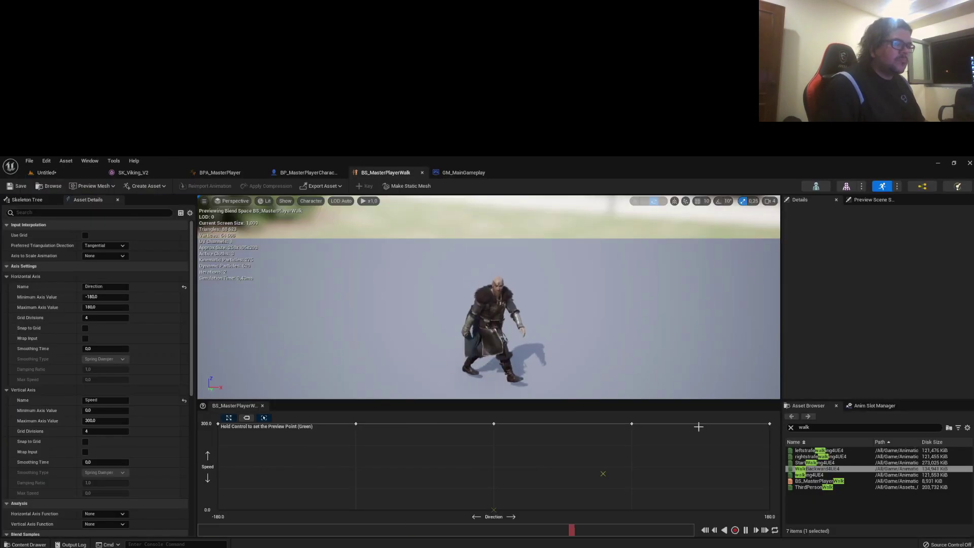
# Move the rightstrafewalking sample to Speed 300 and test-play again.
pyautogui.moveTo(633, 447); pyautogui.dragTo(633, 424)
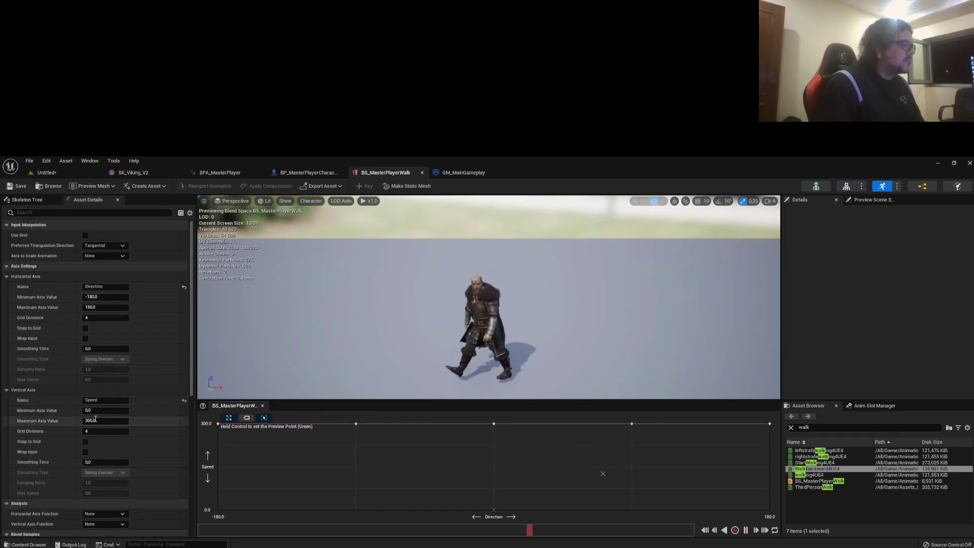
pyautogui.hotkey('alt', 'p')
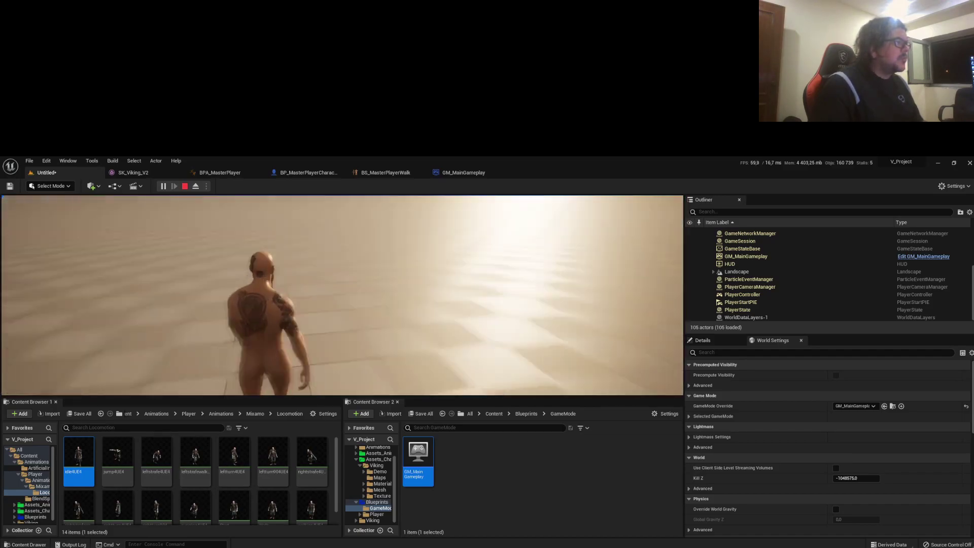
pyautogui.press('Escape')
# Change leftstrafewalking4UE4's root motion root lock and save it.
pyautogui.doubleClick(195, 457)
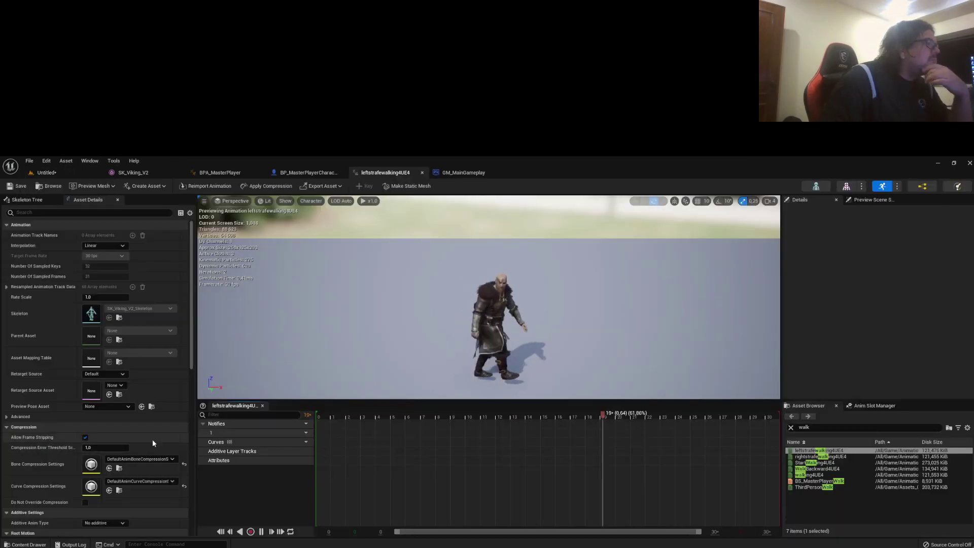
pyautogui.click(102, 445)
pyautogui.click(16, 186)
pyautogui.click(46, 172)
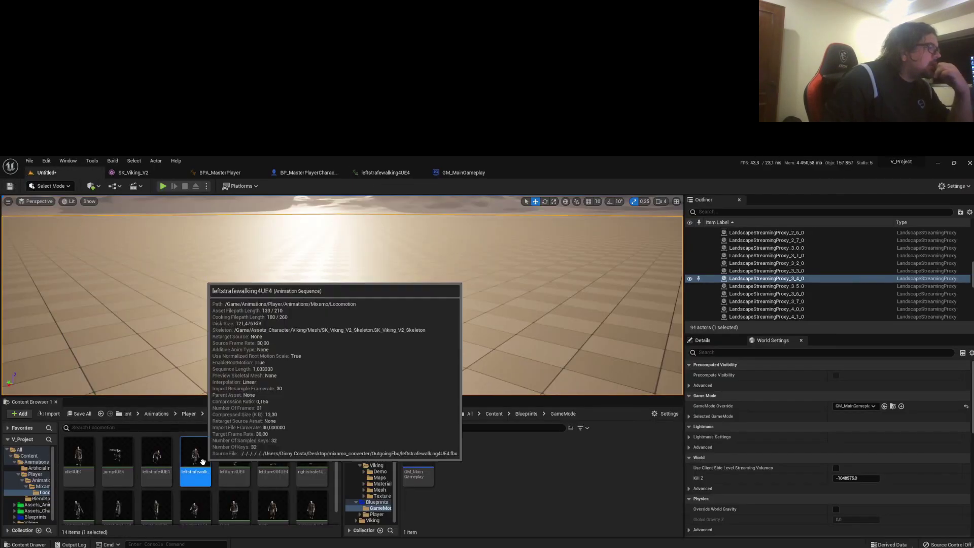
# Open rightstrafewalking4UE4, StartWalking4UE4 and WalkBackward4UE4, lock root motion to Anim First Frame, and test-play.
pyautogui.doubleClick(80, 488)
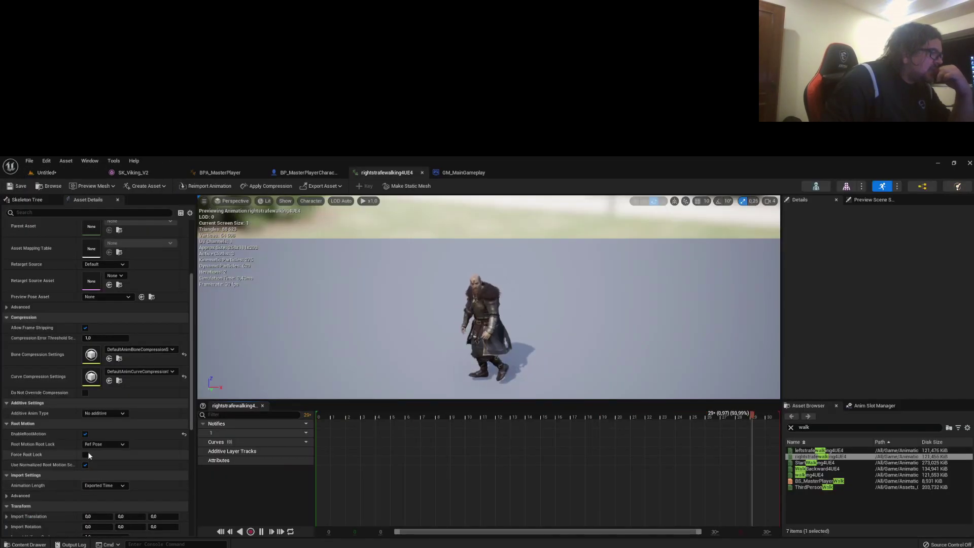
pyautogui.click(45, 172)
pyautogui.doubleClick(116, 489)
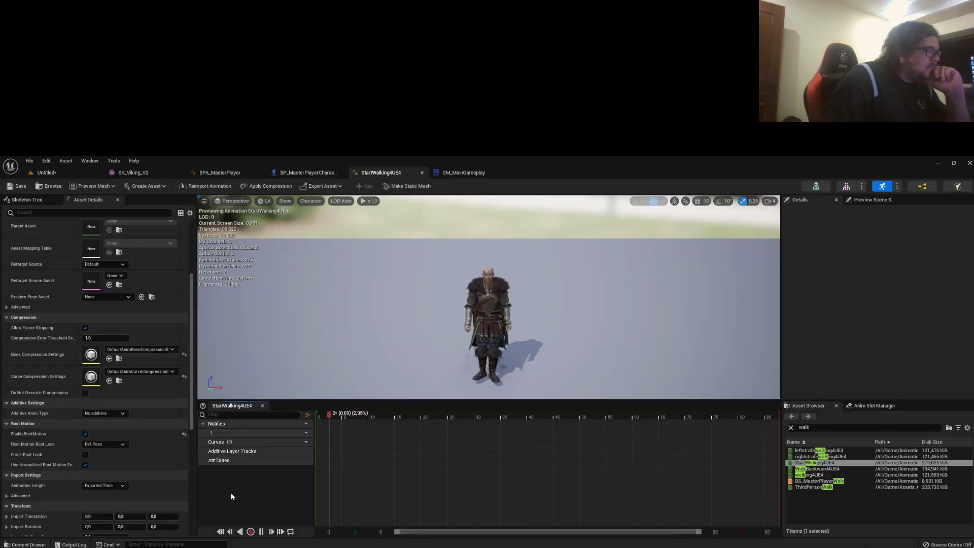
pyautogui.click(46, 173)
pyautogui.doubleClick(270, 496)
pyautogui.click(102, 460)
pyautogui.click(45, 173)
pyautogui.click(164, 187)
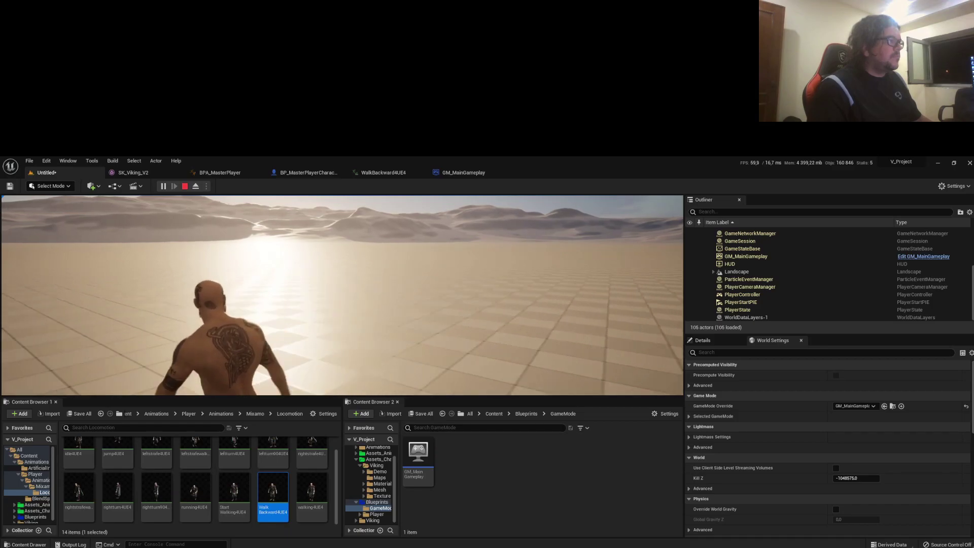
pyautogui.press('Escape')
# Preview WalkBackward4UE4 and walking4UE4, then switch back to the animation blueprint.
pyautogui.click(133, 172)
pyautogui.click(46, 172)
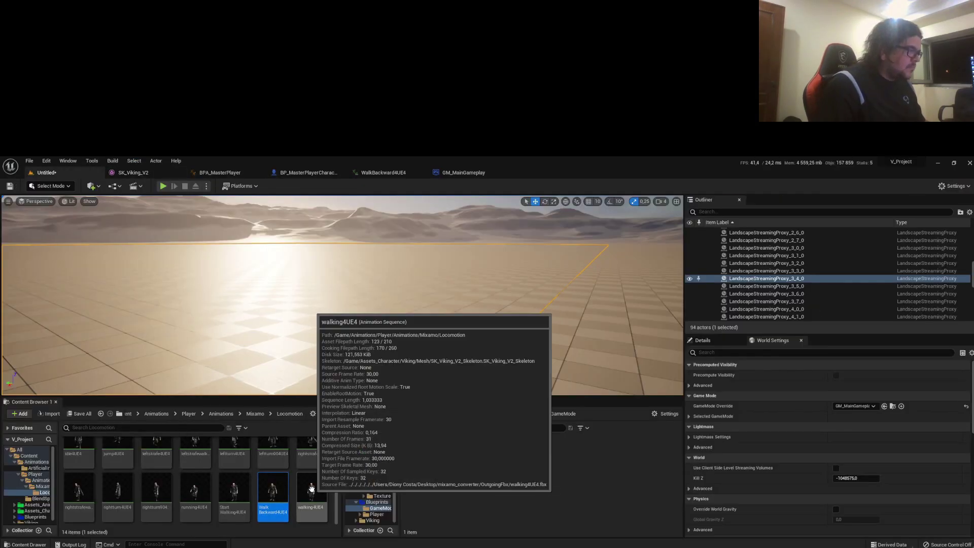
pyautogui.doubleClick(271, 497)
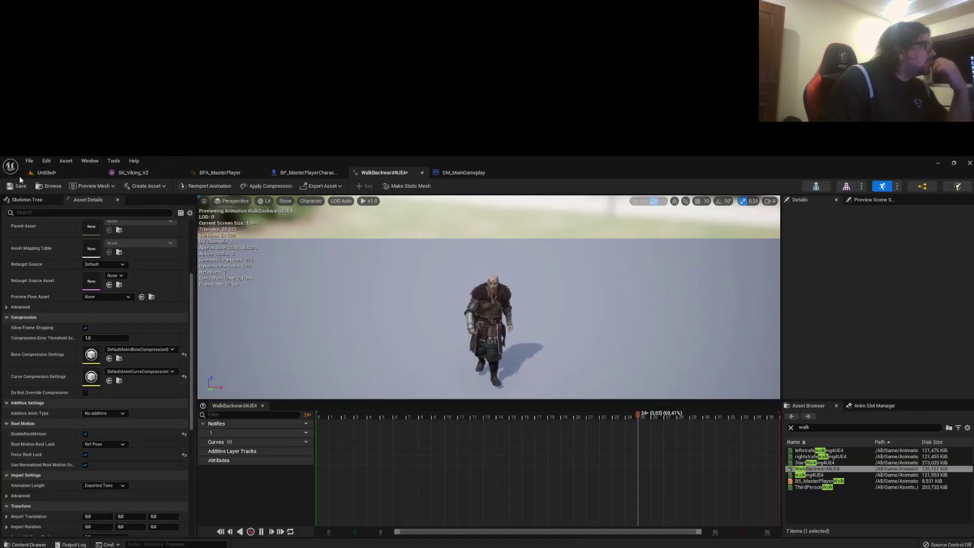
pyautogui.click(46, 173)
pyautogui.doubleClick(273, 505)
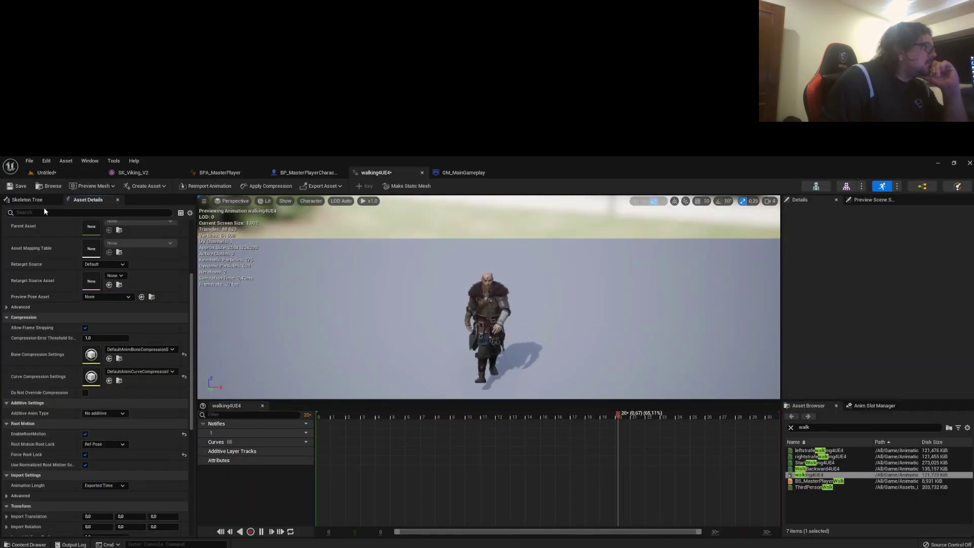
pyautogui.click(45, 173)
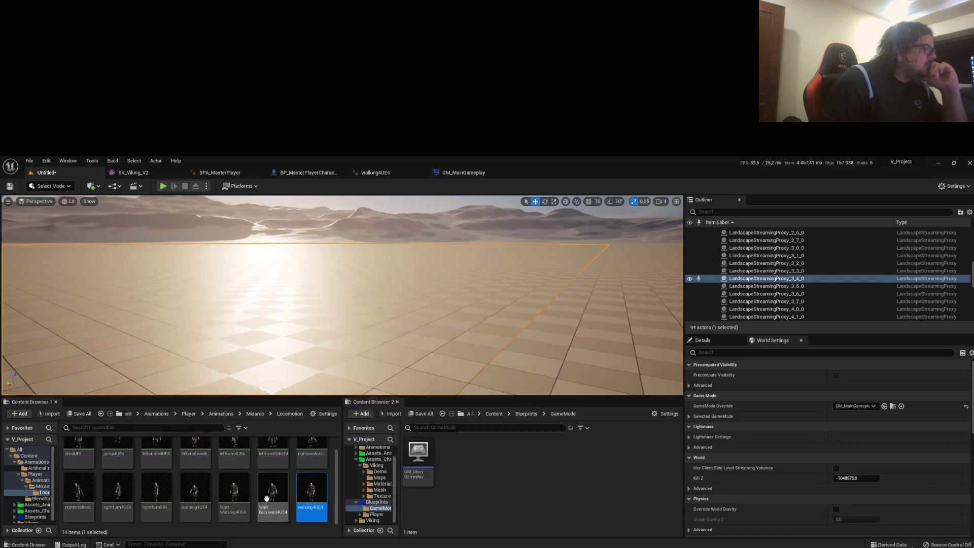
pyautogui.click(230, 173)
# Drop StartWalking4UE4 into the centre of BS_MasterPlayerWalk's grid and test-play.
pyautogui.click(374, 174)
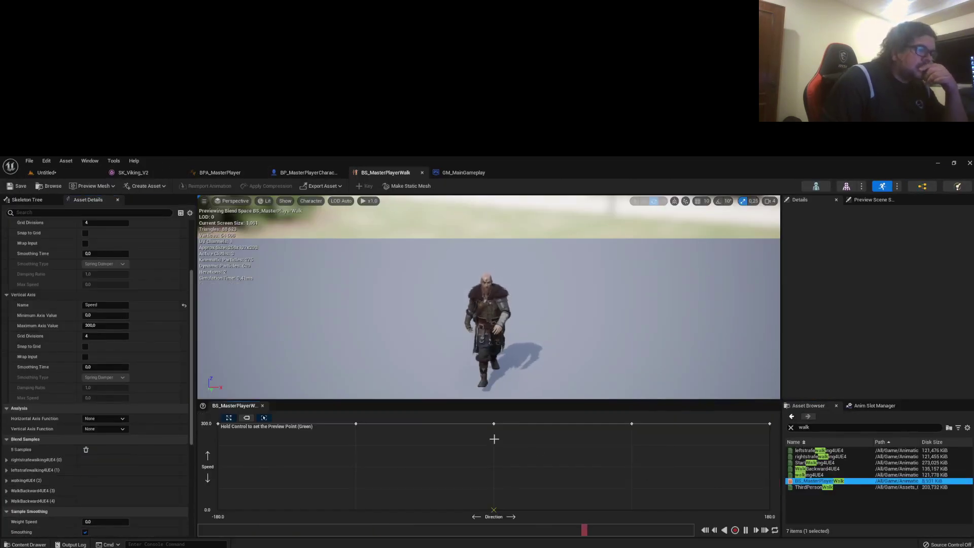
pyautogui.moveTo(815, 463); pyautogui.dragTo(494, 467)
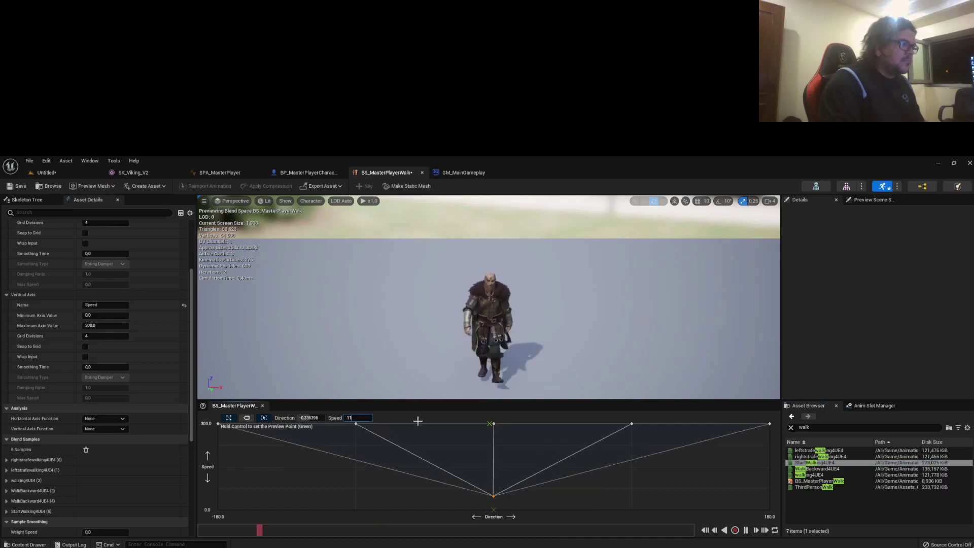
pyautogui.click(47, 173)
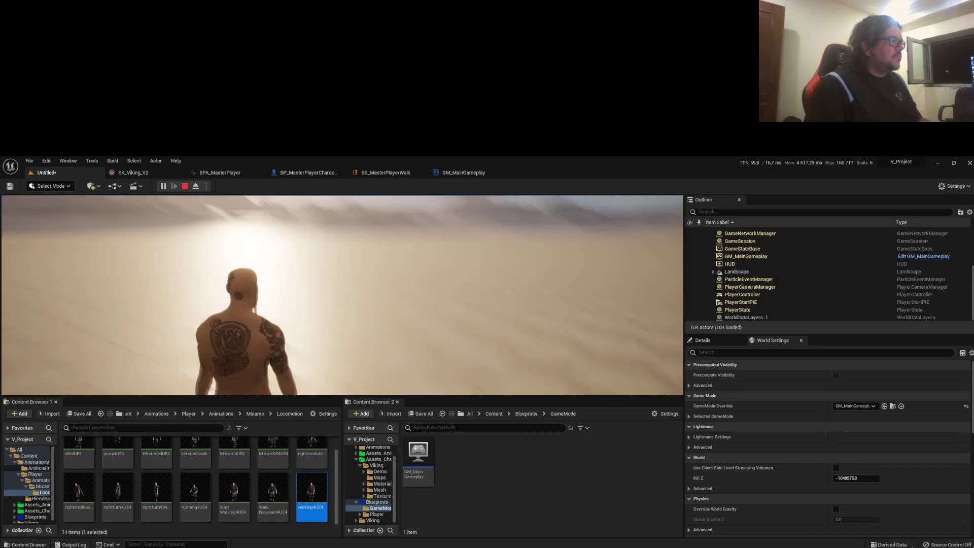
# Stop the test and save the untitled level as TestMap in Content/Maps.
pyautogui.press('Escape')
pyautogui.click(79, 414)
pyautogui.click(545, 445)
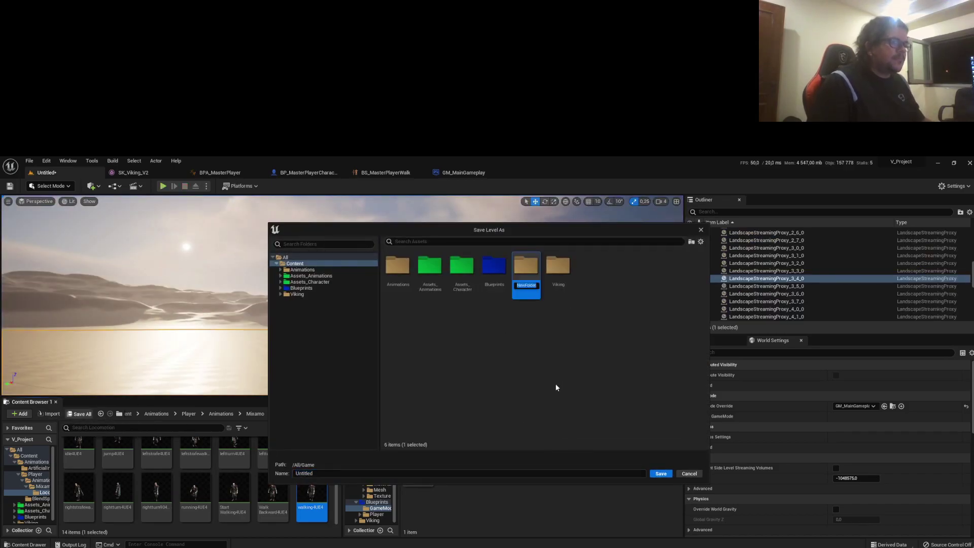
pyautogui.write('MainLevel')
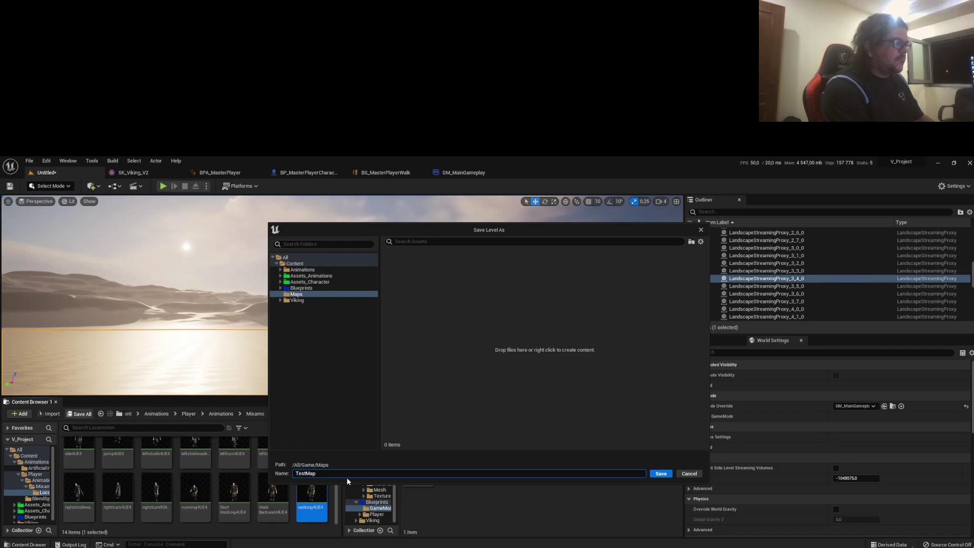
pyautogui.press('Return')
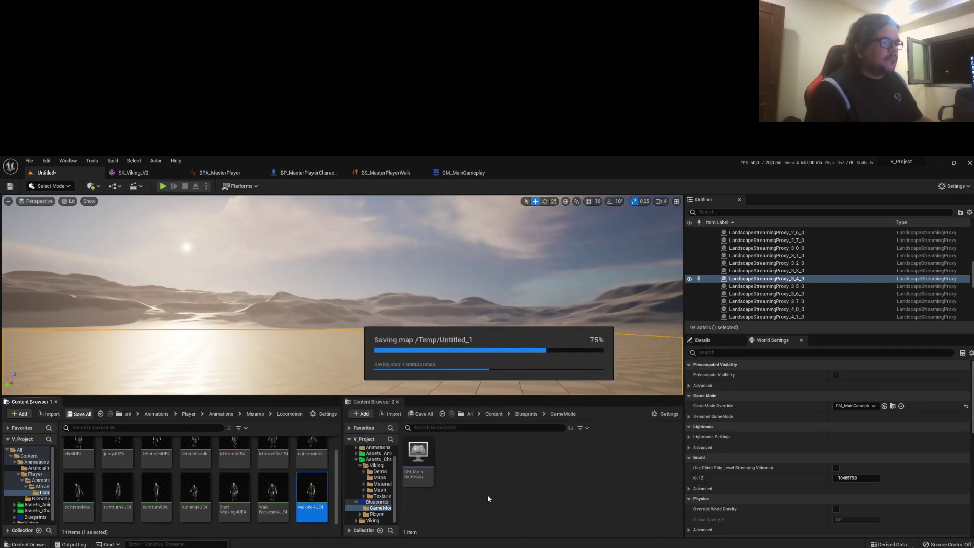